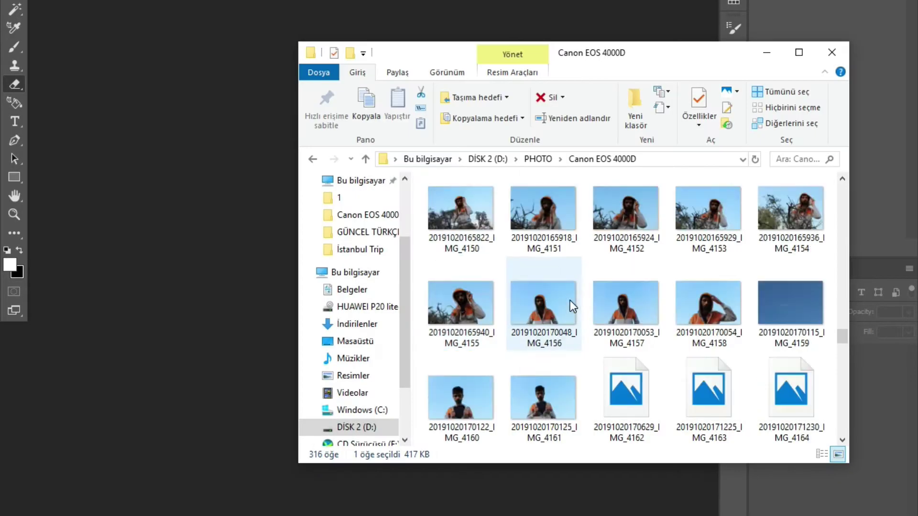
{"action": "scroll", "coordinate": [570, 300], "scroll_direction": "down", "scroll_amount": 5}
{"action": "scroll", "coordinate": [570, 312], "scroll_direction": "down", "scroll_amount": 4}
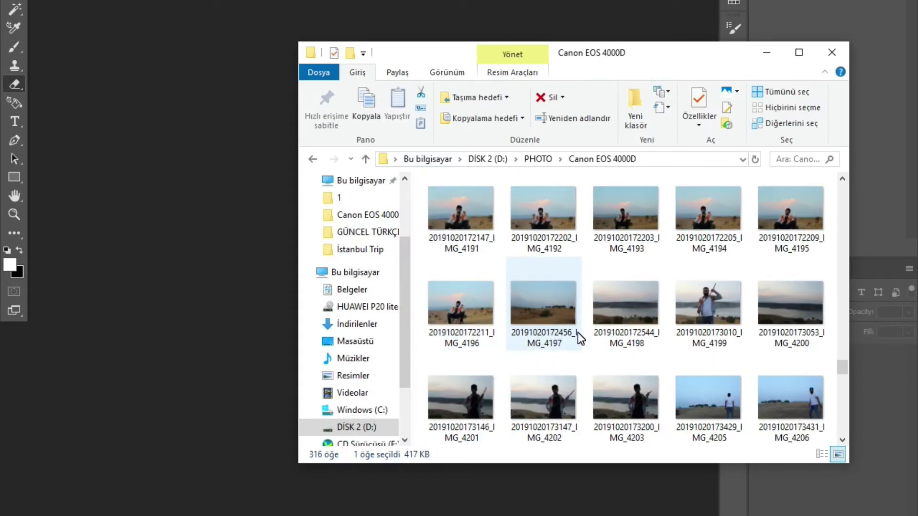
{"action": "left_click", "coordinate": [629, 305]}
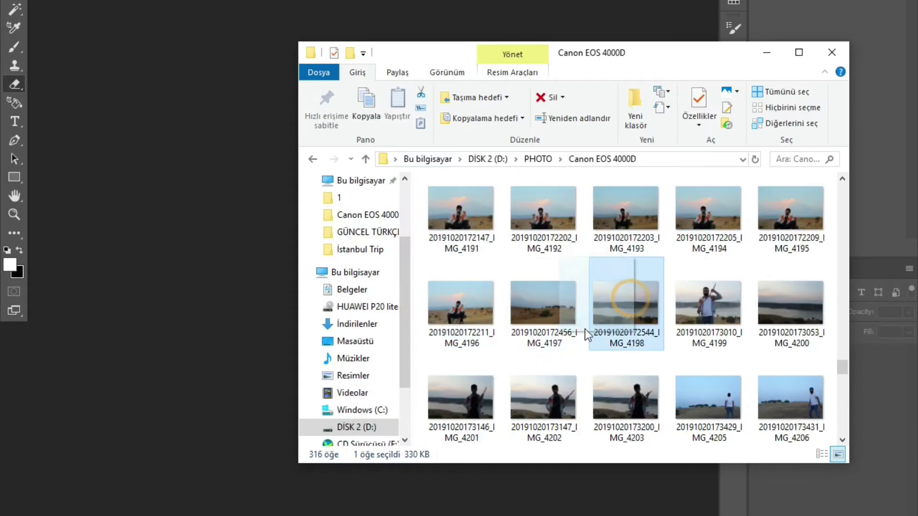
{"action": "left_click_drag", "start_coordinate": [630, 299], "coordinate": [261, 236]}
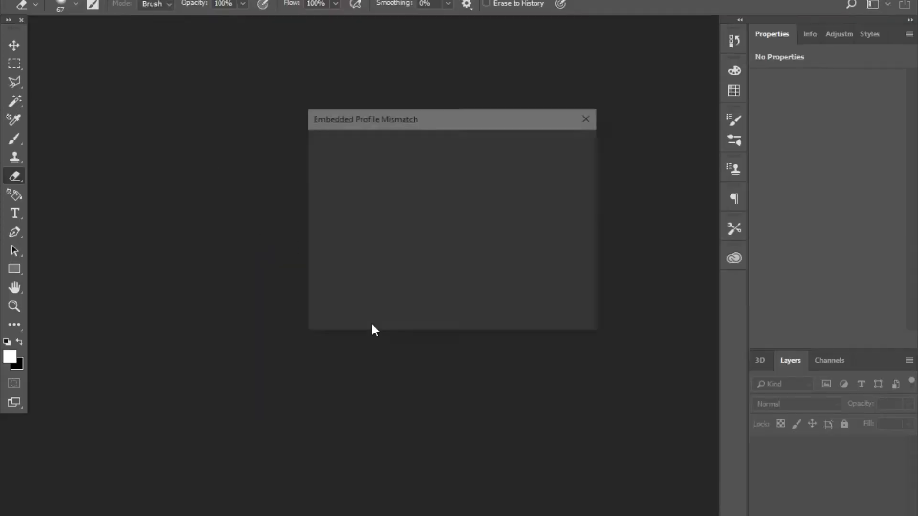
{"action": "left_click", "coordinate": [508, 317]}
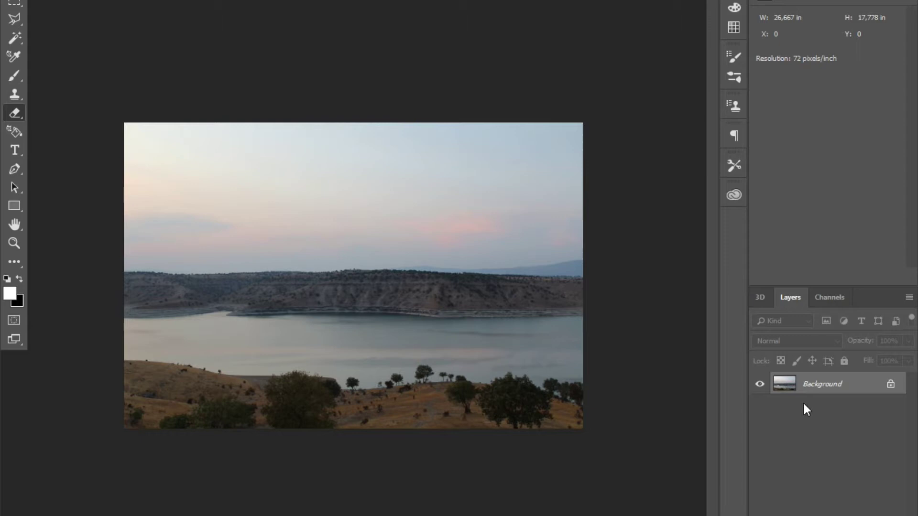
Duplicate the locked Background into Layer 1, delete the original Background, and select Layer 1.
{"action": "left_click", "coordinate": [814, 385]}
{"action": "left_click_drag", "start_coordinate": [816, 391], "coordinate": [834, 442]}
{"action": "key", "text": "ctrl+j"}
{"action": "left_click_drag", "start_coordinate": [834, 392], "coordinate": [893, 514]}
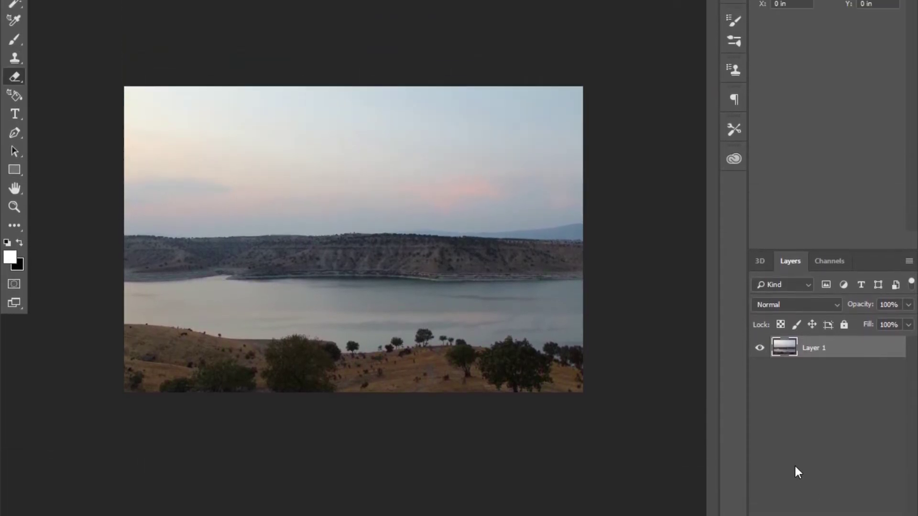
{"action": "left_click", "coordinate": [785, 364]}
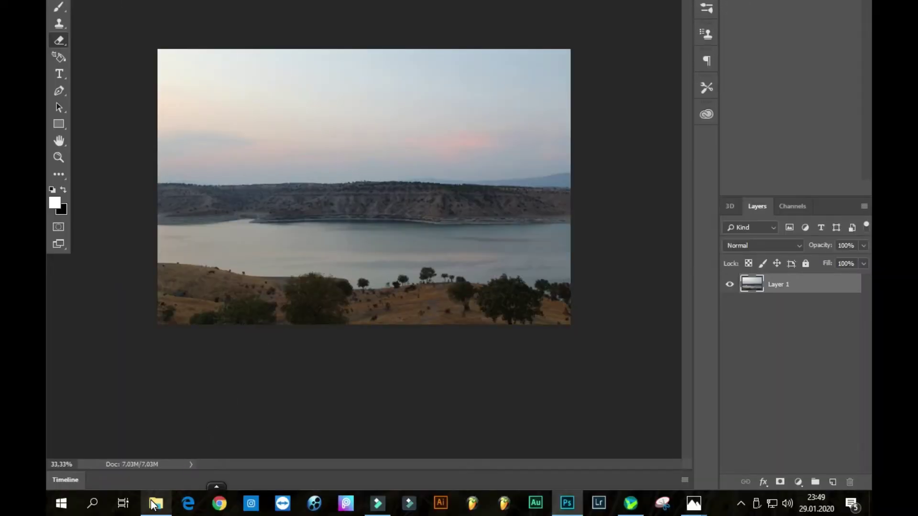
{"action": "left_click", "coordinate": [156, 502]}
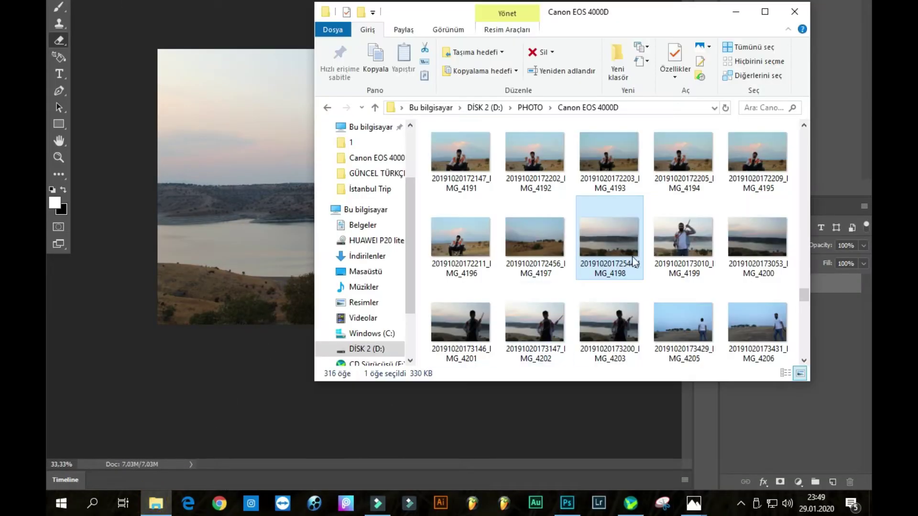
{"action": "left_click", "coordinate": [669, 248]}
{"action": "left_click", "coordinate": [336, 274]}
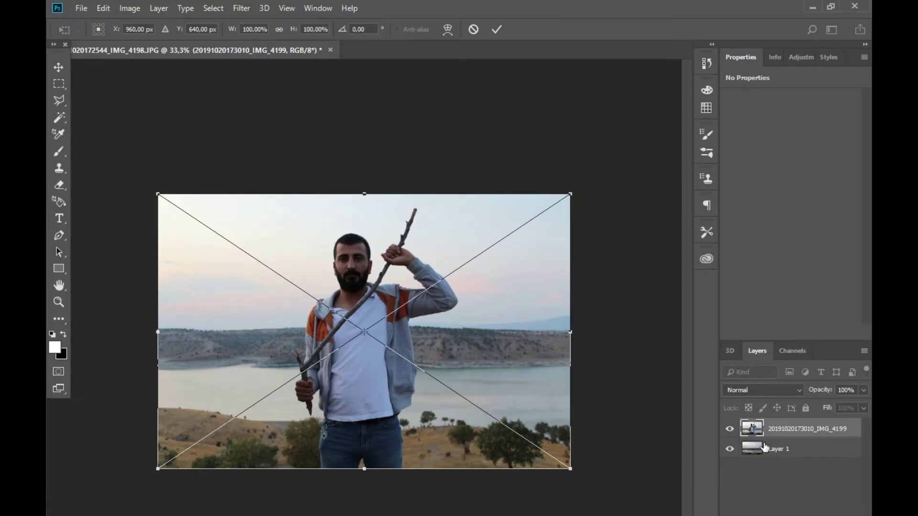
{"action": "left_click", "coordinate": [496, 29]}
{"action": "key", "text": "e"}
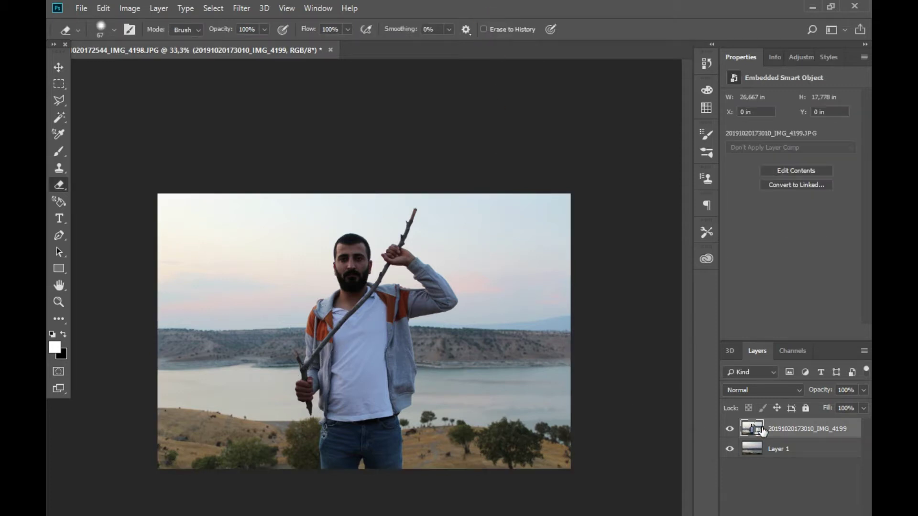
{"action": "key", "text": "ctrl+plus"}
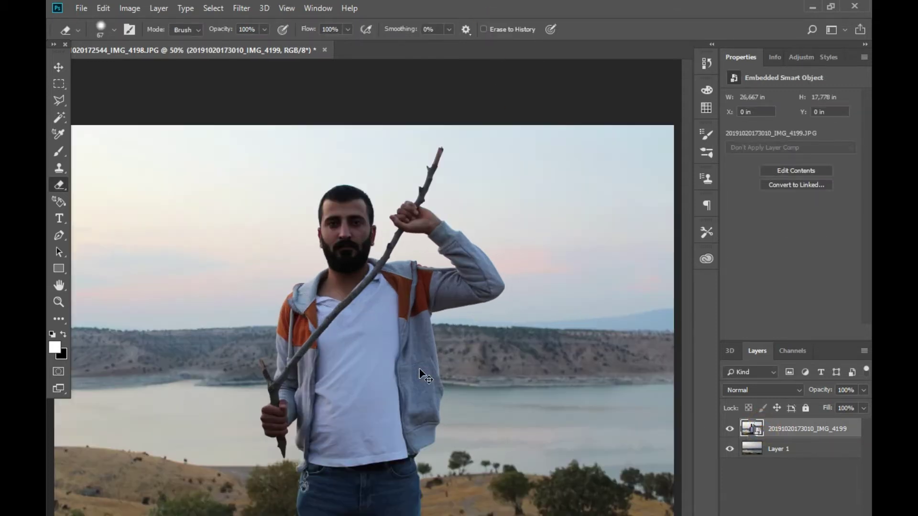
{"action": "key", "text": "ctrl+plus"}
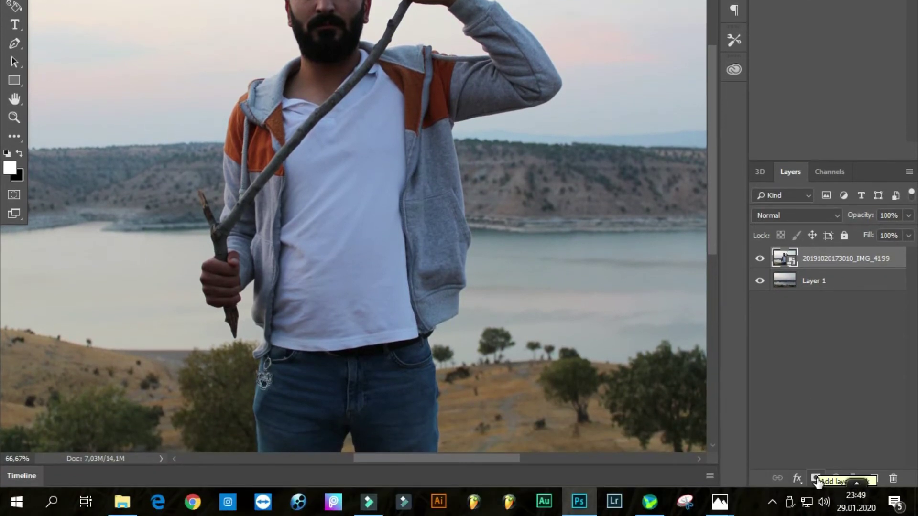
Add a layer mask to the man's layer and paint out his shirt and lower body.
{"action": "left_click", "coordinate": [815, 479]}
{"action": "key", "text": "x"}
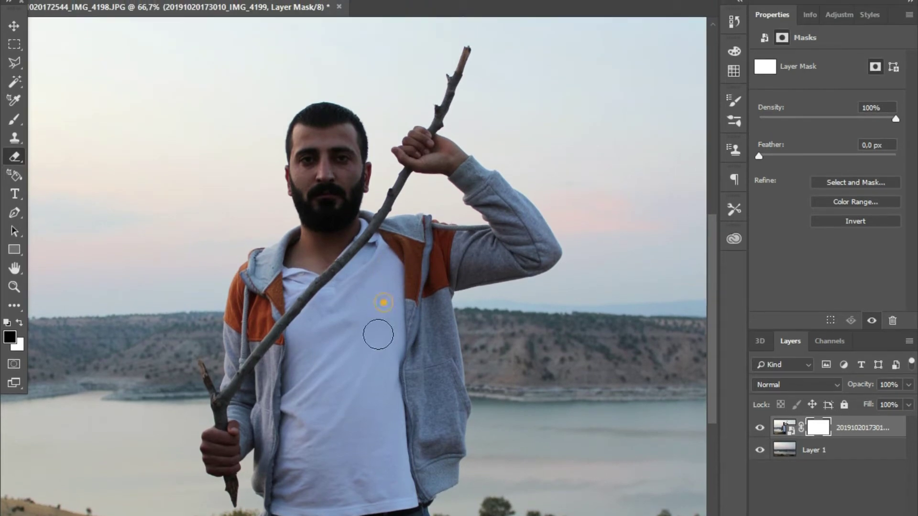
{"action": "left_click", "coordinate": [444, 283]}
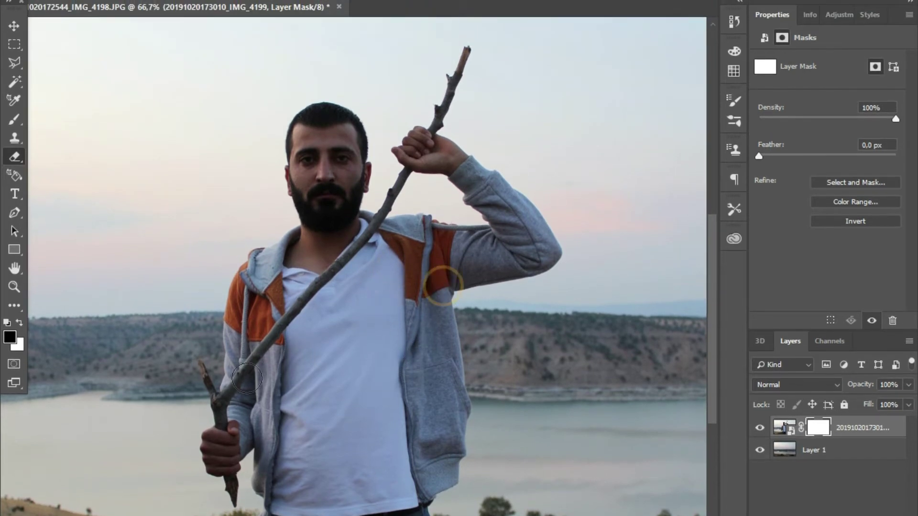
{"action": "left_click", "coordinate": [19, 323]}
{"action": "mouse_move", "coordinate": [352, 352]}
{"action": "left_mouse_down"}
{"action": "mouse_move", "coordinate": [309, 435]}
{"action": "mouse_move", "coordinate": [353, 515]}
{"action": "left_mouse_up"}
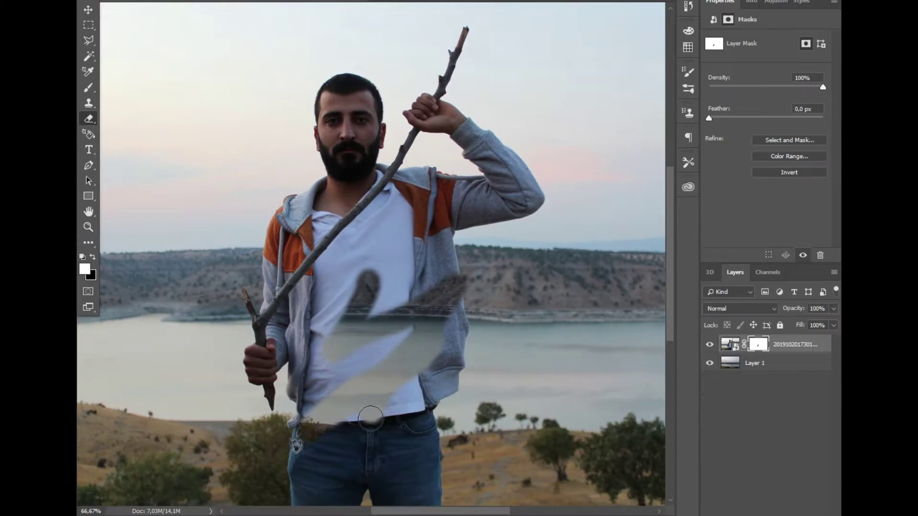
{"action": "mouse_move", "coordinate": [370, 418]}
{"action": "left_mouse_down"}
{"action": "mouse_move", "coordinate": [406, 406]}
{"action": "mouse_move", "coordinate": [435, 478]}
{"action": "left_mouse_up"}
Mask out the remaining arm and body area over the lake and check the result.
{"action": "key", "text": "ctrl+minus"}
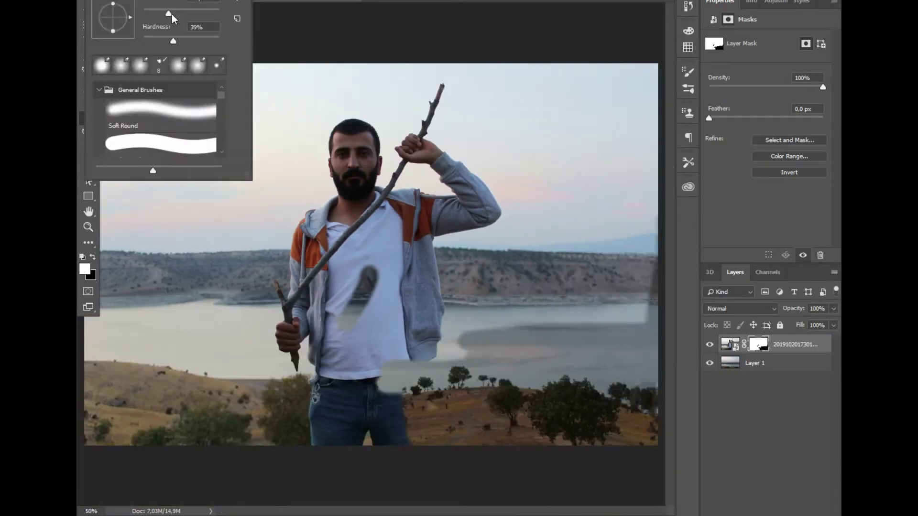
{"action": "left_click_drag", "start_coordinate": [454, 72], "coordinate": [424, 279]}
{"action": "scroll", "coordinate": [342, 134], "scroll_direction": "down", "scroll_amount": 1}
{"action": "scroll", "coordinate": [139, 379], "scroll_direction": "up", "scroll_amount": 2}
{"action": "scroll", "coordinate": [332, 154], "scroll_direction": "up", "scroll_amount": 2}
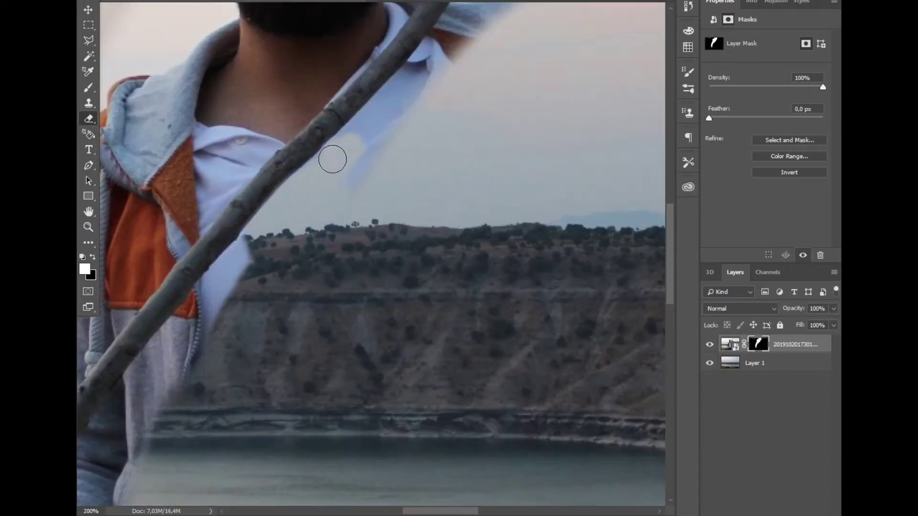
{"action": "scroll", "coordinate": [285, 401], "scroll_direction": "up", "scroll_amount": 1}
{"action": "scroll", "coordinate": [245, 250], "scroll_direction": "up", "scroll_amount": 1}
{"action": "scroll", "coordinate": [314, 373], "scroll_direction": "up", "scroll_amount": 3}
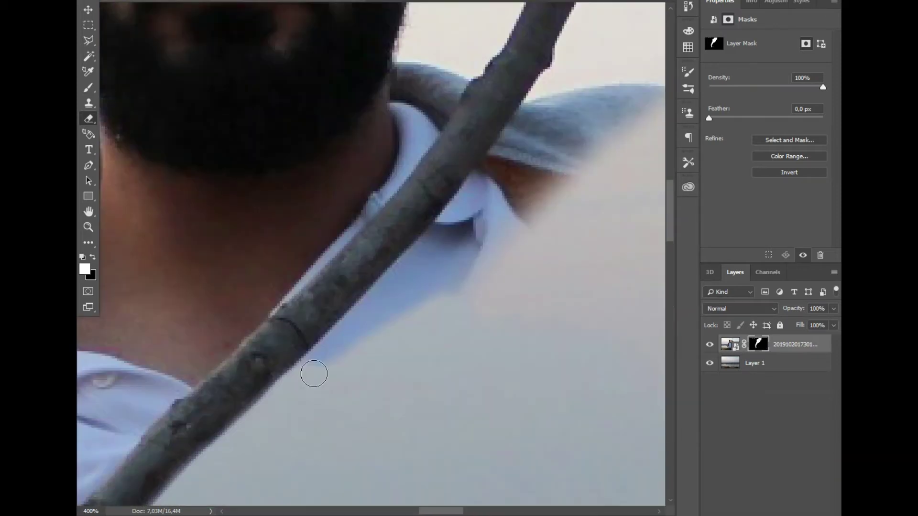
{"action": "scroll", "coordinate": [329, 246], "scroll_direction": "up", "scroll_amount": 2}
{"action": "scroll", "coordinate": [328, 245], "scroll_direction": "up", "scroll_amount": 3}
{"action": "scroll", "coordinate": [373, 281], "scroll_direction": "up", "scroll_amount": 3}
{"action": "scroll", "coordinate": [385, 157], "scroll_direction": "up", "scroll_amount": 3}
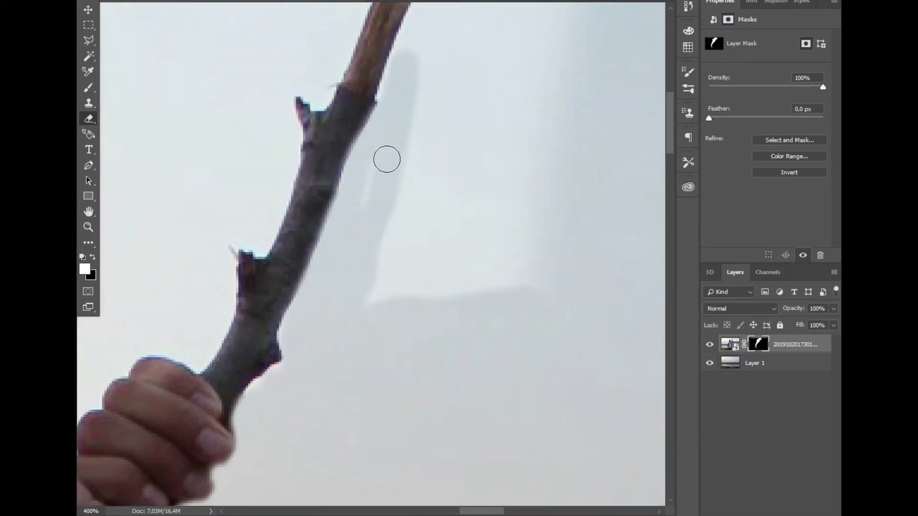
{"action": "scroll", "coordinate": [390, 345], "scroll_direction": "up", "scroll_amount": 3}
{"action": "scroll", "coordinate": [390, 345], "scroll_direction": "up", "scroll_amount": 1}
{"action": "scroll", "coordinate": [304, 252], "scroll_direction": "down", "scroll_amount": 3}
{"action": "scroll", "coordinate": [508, 273], "scroll_direction": "down", "scroll_amount": 2}
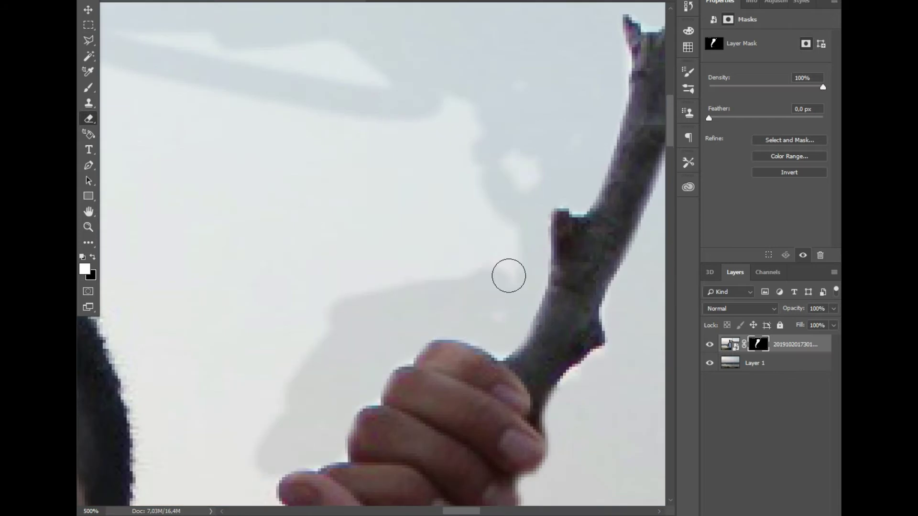
{"action": "scroll", "coordinate": [429, 233], "scroll_direction": "up", "scroll_amount": 1}
{"action": "scroll", "coordinate": [428, 233], "scroll_direction": "down", "scroll_amount": 3}
{"action": "scroll", "coordinate": [512, 375], "scroll_direction": "down", "scroll_amount": 2}
{"action": "scroll", "coordinate": [254, 246], "scroll_direction": "up", "scroll_amount": 2}
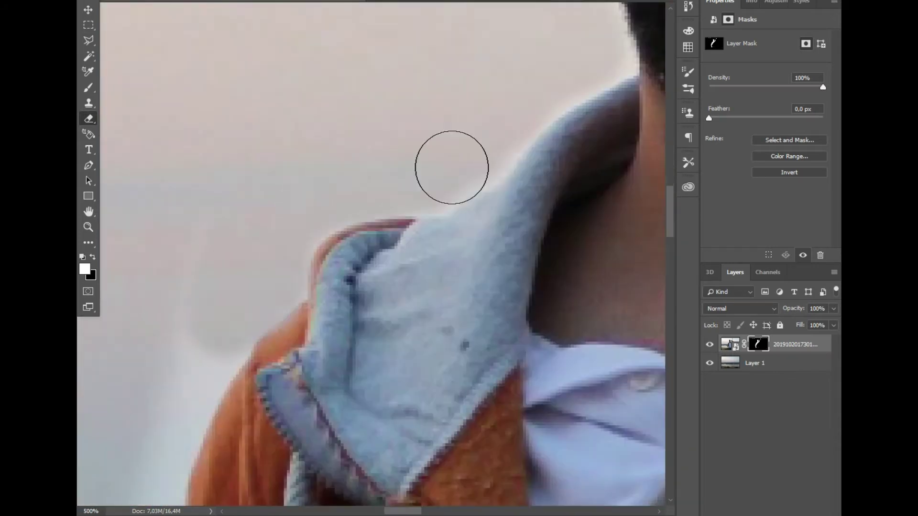
{"action": "scroll", "coordinate": [450, 164], "scroll_direction": "down", "scroll_amount": 3}
{"action": "scroll", "coordinate": [295, 201], "scroll_direction": "down", "scroll_amount": 3}
{"action": "scroll", "coordinate": [318, 266], "scroll_direction": "down", "scroll_amount": 3}
{"action": "scroll", "coordinate": [293, 281], "scroll_direction": "down", "scroll_amount": 3}
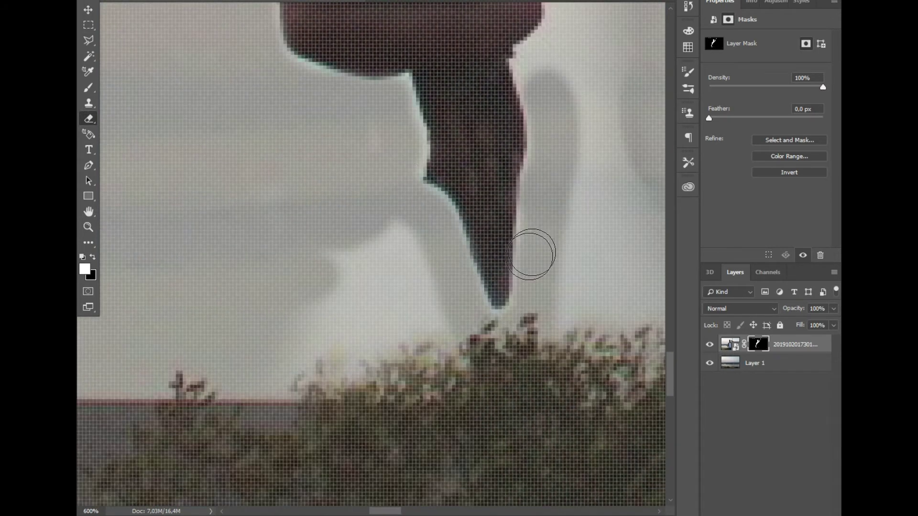
{"action": "scroll", "coordinate": [533, 255], "scroll_direction": "up", "scroll_amount": 2}
{"action": "scroll", "coordinate": [439, 264], "scroll_direction": "down", "scroll_amount": 2}
{"action": "scroll", "coordinate": [439, 264], "scroll_direction": "down", "scroll_amount": 2}
{"action": "scroll", "coordinate": [439, 263], "scroll_direction": "down", "scroll_amount": 3}
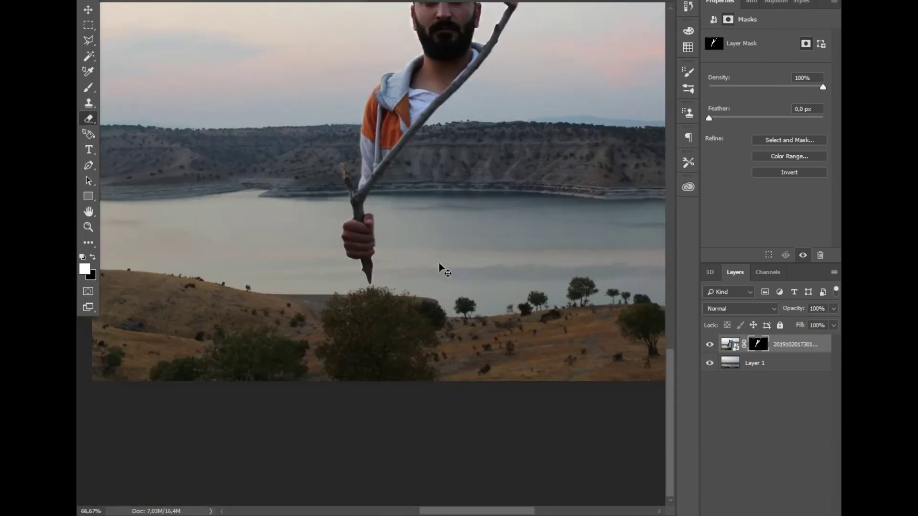
{"action": "scroll", "coordinate": [439, 263], "scroll_direction": "down", "scroll_amount": 1}
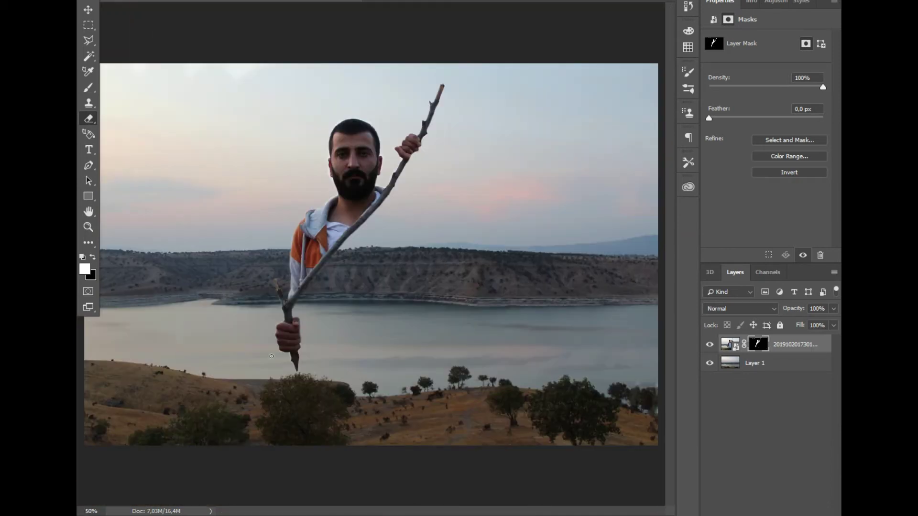
{"action": "scroll", "coordinate": [271, 356], "scroll_direction": "up", "scroll_amount": 3}
{"action": "scroll", "coordinate": [185, 394], "scroll_direction": "up", "scroll_amount": 2}
{"action": "scroll", "coordinate": [273, 281], "scroll_direction": "down", "scroll_amount": 3}
{"action": "scroll", "coordinate": [264, 193], "scroll_direction": "down", "scroll_amount": 2}
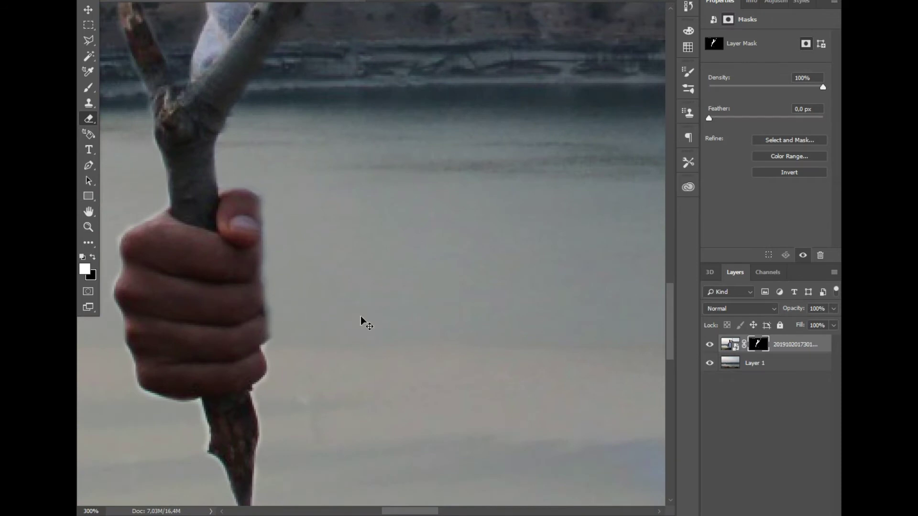
{"action": "scroll", "coordinate": [361, 318], "scroll_direction": "down", "scroll_amount": 3}
{"action": "scroll", "coordinate": [361, 317], "scroll_direction": "down", "scroll_amount": 1}
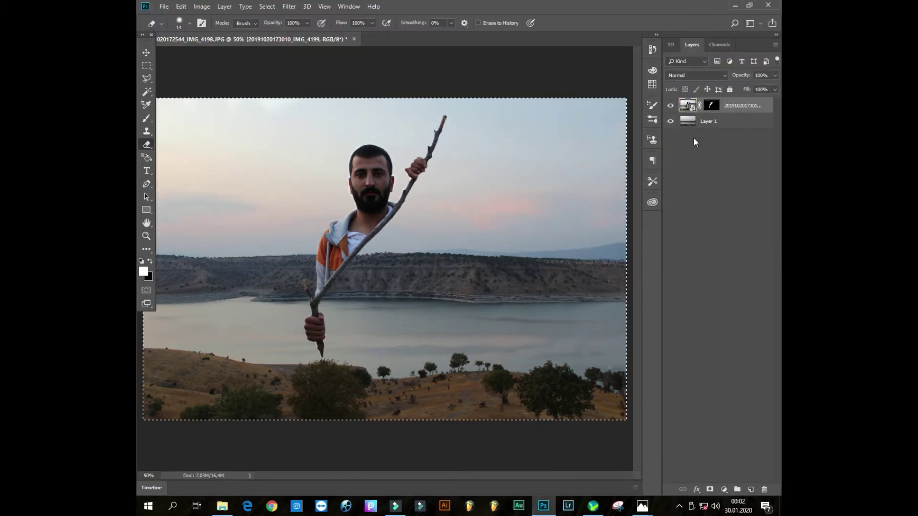
Group the man and lake layers and add a blue #4327ee Solid Color fill layer inside the group.
{"action": "left_click_drag", "start_coordinate": [717, 115], "coordinate": [737, 490]}
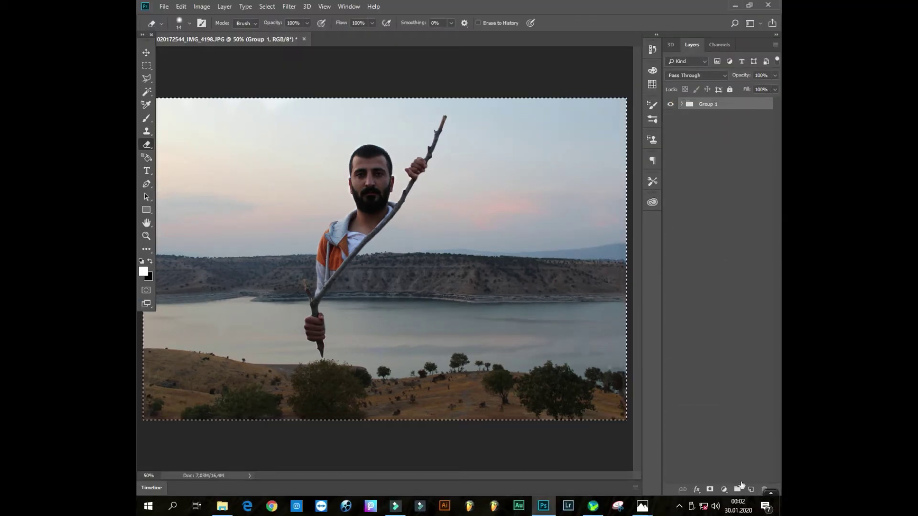
{"action": "left_click", "coordinate": [700, 165]}
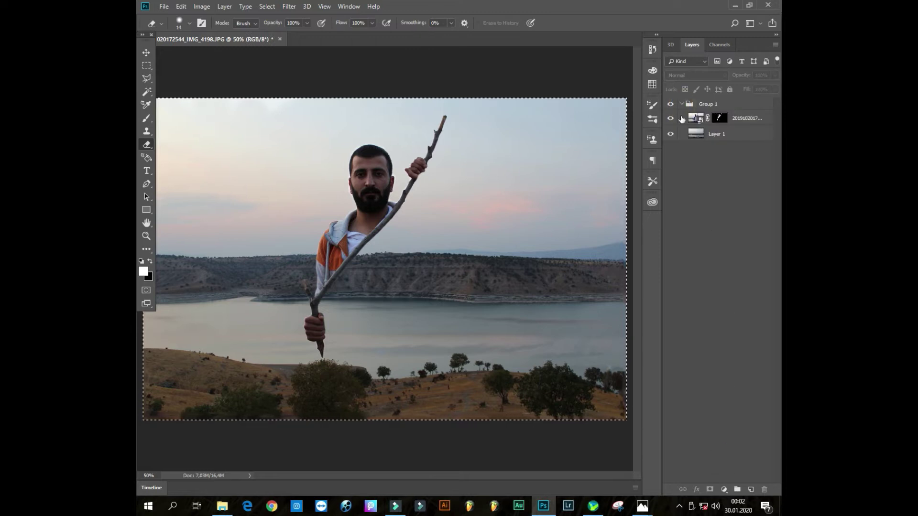
{"action": "left_click", "coordinate": [724, 489]}
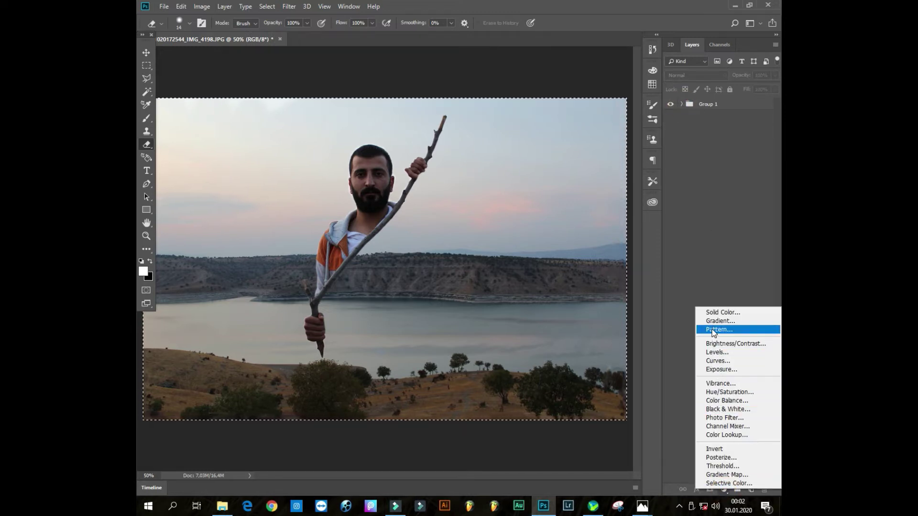
{"action": "left_click", "coordinate": [713, 312]}
{"action": "left_click_drag", "start_coordinate": [554, 185], "coordinate": [555, 180]}
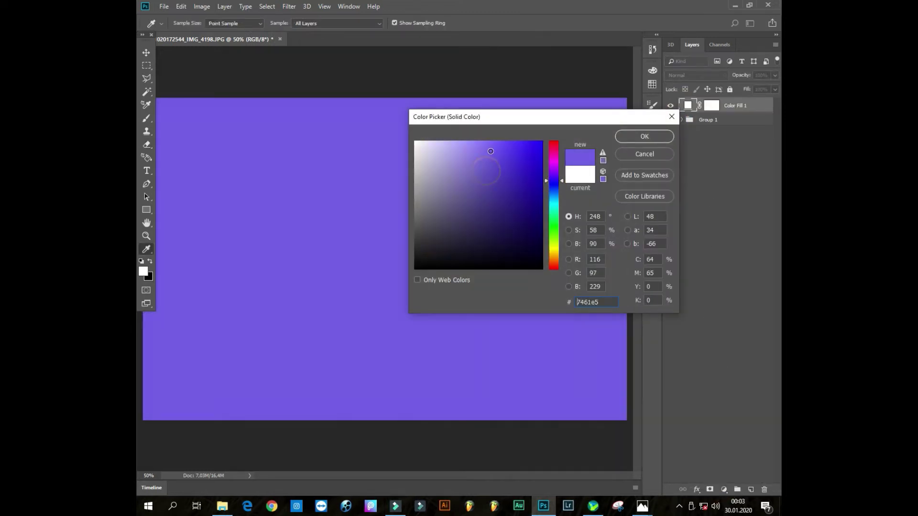
{"action": "mouse_move", "coordinate": [488, 158]}
{"action": "left_mouse_down"}
{"action": "mouse_move", "coordinate": [523, 145]}
{"action": "mouse_move", "coordinate": [521, 191]}
{"action": "mouse_move", "coordinate": [526, 145]}
{"action": "left_mouse_up"}
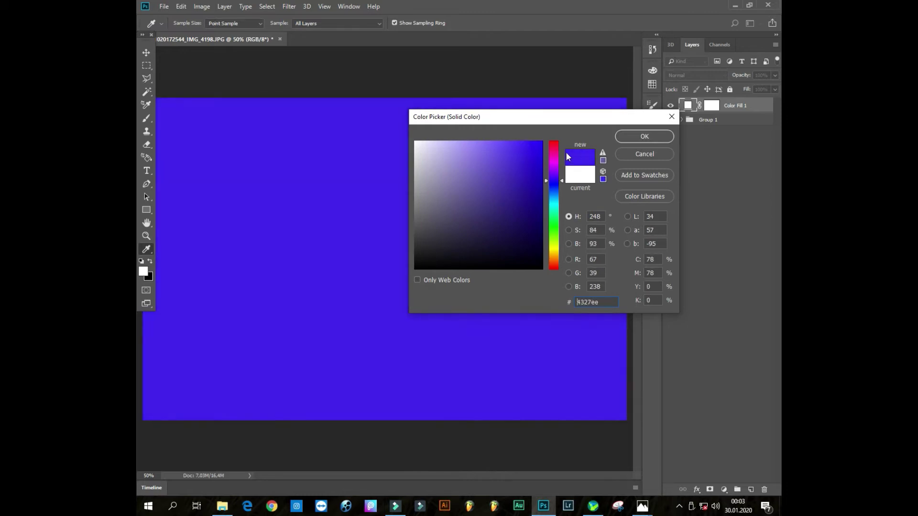
{"action": "left_click", "coordinate": [644, 136]}
{"action": "mouse_move", "coordinate": [712, 105]}
{"action": "left_mouse_down"}
{"action": "mouse_move", "coordinate": [694, 110]}
{"action": "mouse_move", "coordinate": [690, 153]}
{"action": "mouse_move", "coordinate": [689, 135]}
{"action": "left_mouse_up"}
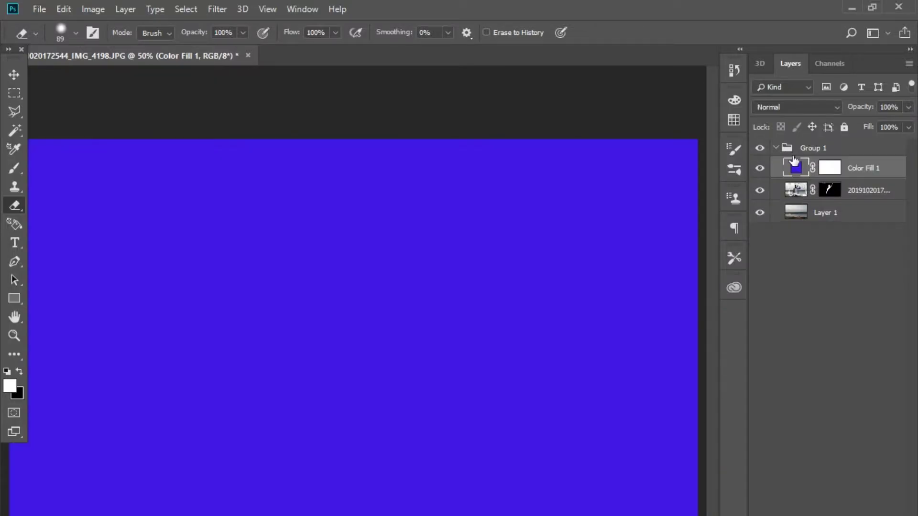
Set Color Fill 1 to Multiply blend mode at 32% opacity to tint the lake purple.
{"action": "left_click", "coordinate": [700, 75]}
{"action": "left_click", "coordinate": [699, 82]}
{"action": "scroll", "coordinate": [803, 107], "scroll_direction": "down", "scroll_amount": 1}
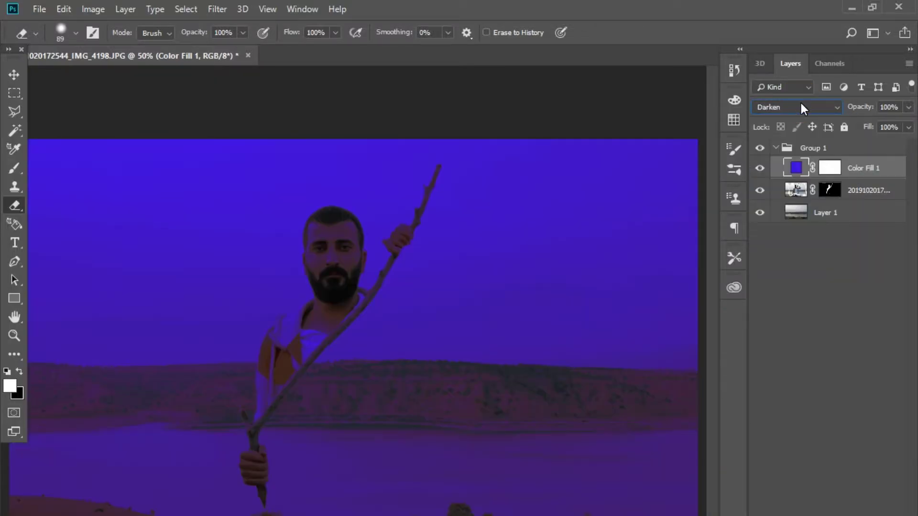
{"action": "scroll", "coordinate": [803, 107], "scroll_direction": "down", "scroll_amount": 2}
{"action": "scroll", "coordinate": [803, 107], "scroll_direction": "up", "scroll_amount": 1}
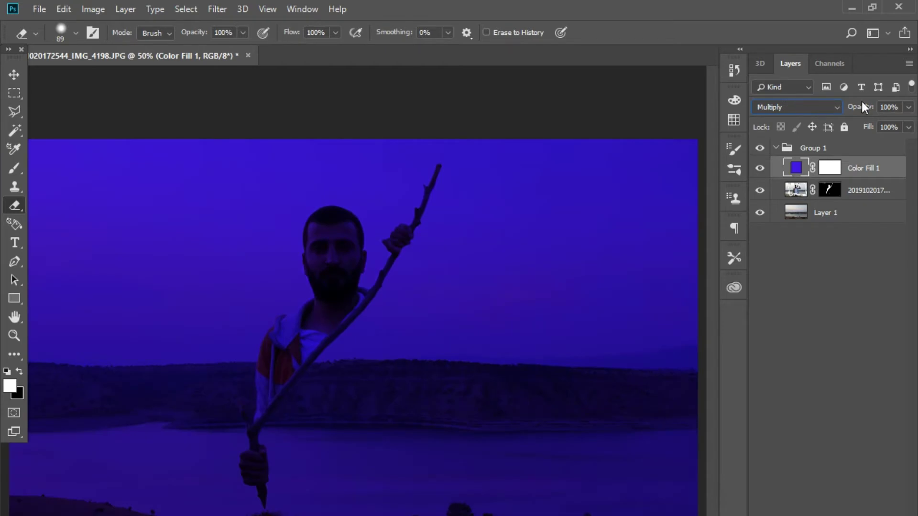
{"action": "left_click_drag", "start_coordinate": [863, 106], "coordinate": [819, 136]}
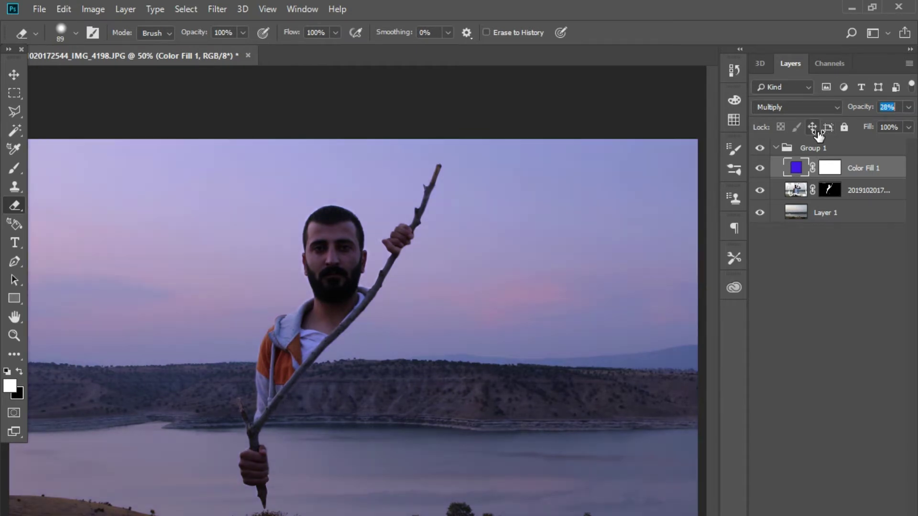
{"action": "left_click", "coordinate": [808, 258]}
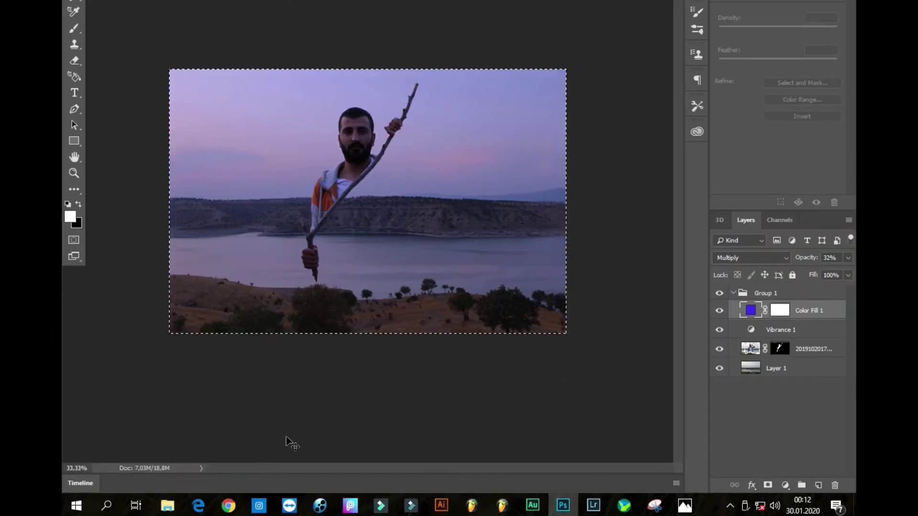
Place the branches-2740419_1920 image and move its layer below Color Fill 1.
{"action": "left_click", "coordinate": [167, 506]}
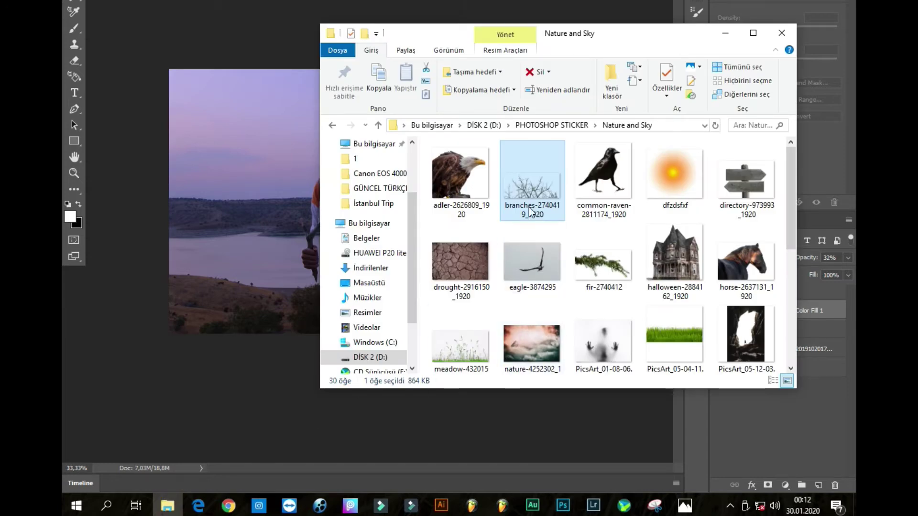
{"action": "left_click_drag", "start_coordinate": [532, 188], "coordinate": [255, 255]}
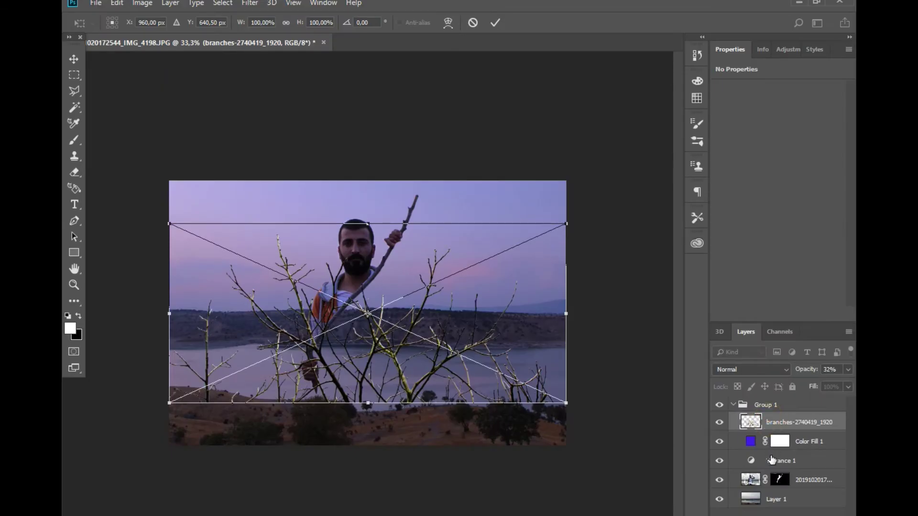
{"action": "left_click", "coordinate": [495, 22]}
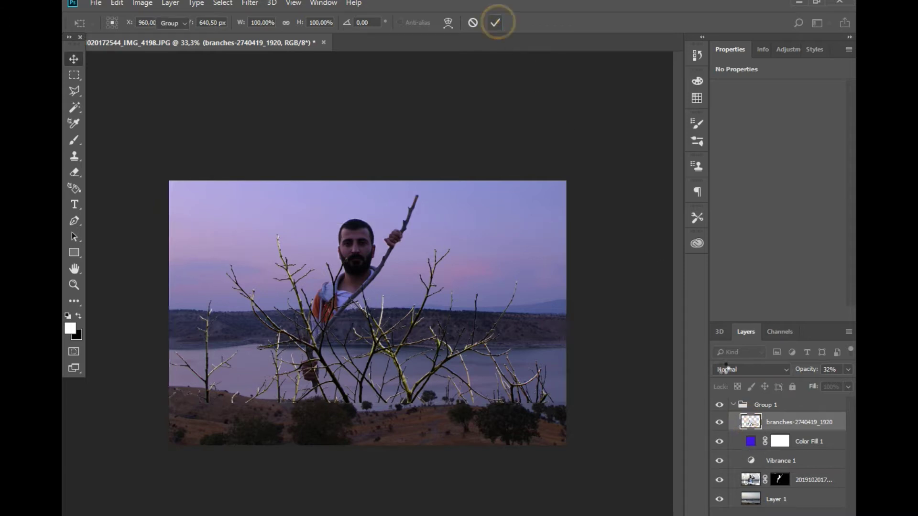
{"action": "left_click_drag", "start_coordinate": [750, 423], "coordinate": [744, 454]}
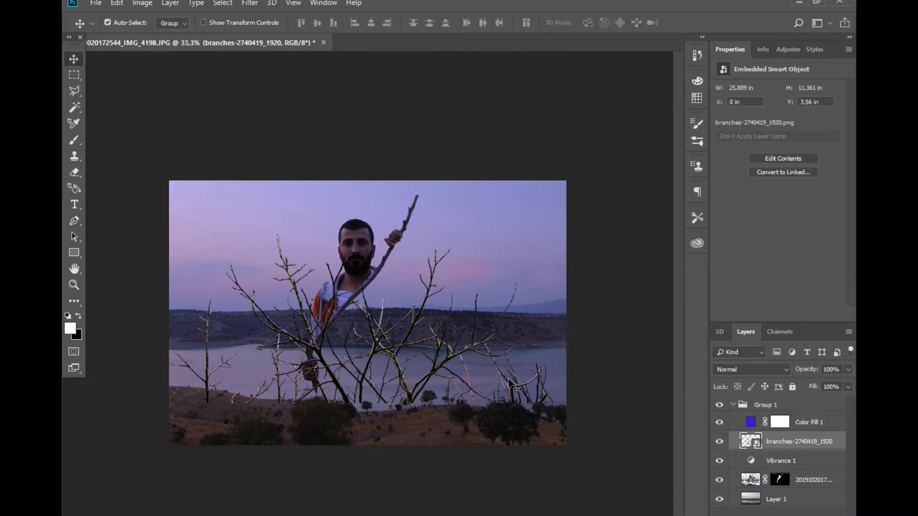
Shrink the branches to about 63% and position them in the lower-right foreground.
{"action": "key", "text": "ctrl+t"}
{"action": "left_click_drag", "start_coordinate": [482, 311], "coordinate": [536, 382]}
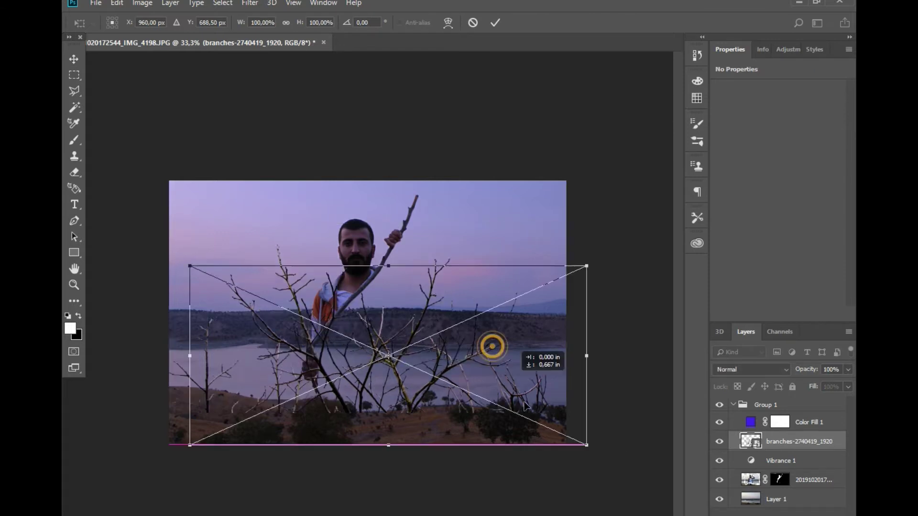
{"action": "mouse_move", "coordinate": [601, 284]}
{"action": "left_mouse_down"}
{"action": "mouse_move", "coordinate": [469, 362]}
{"action": "mouse_move", "coordinate": [603, 392]}
{"action": "mouse_move", "coordinate": [590, 384]}
{"action": "left_mouse_up"}
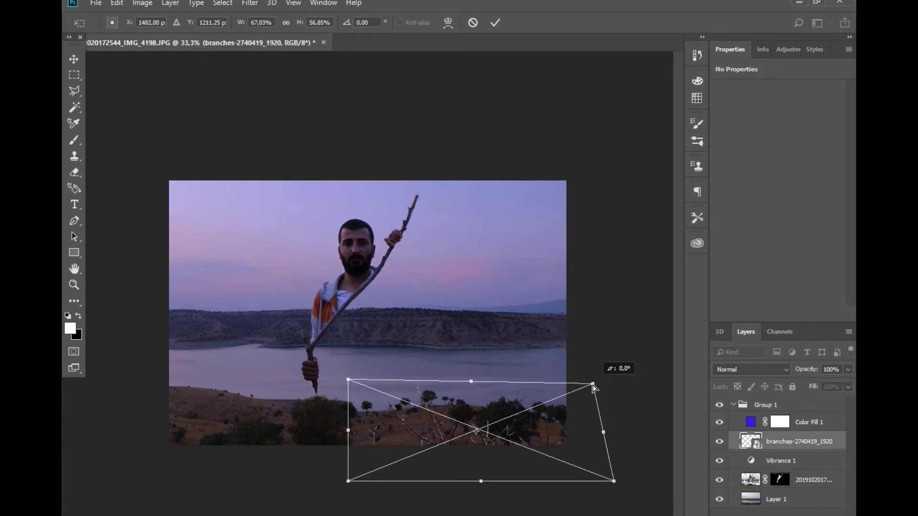
{"action": "left_click_drag", "start_coordinate": [548, 419], "coordinate": [570, 409]}
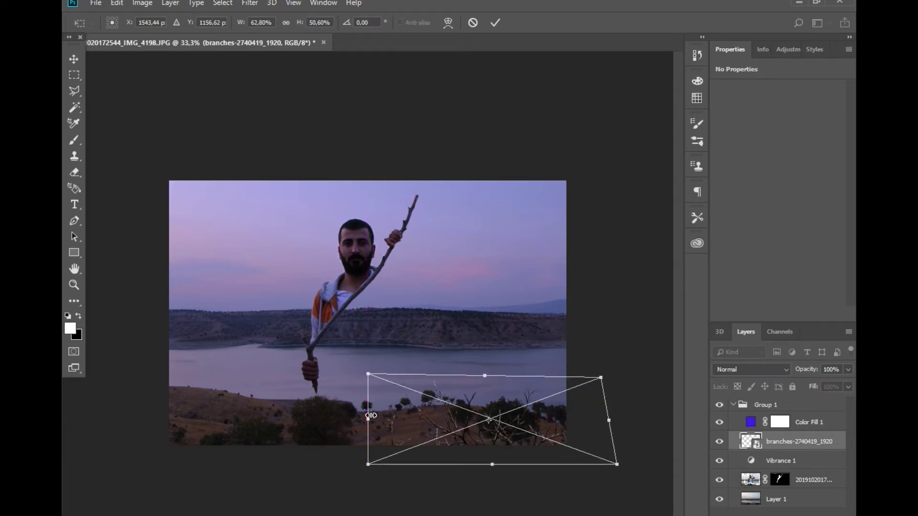
{"action": "left_click_drag", "start_coordinate": [370, 415], "coordinate": [405, 416]}
{"action": "left_click", "coordinate": [495, 22]}
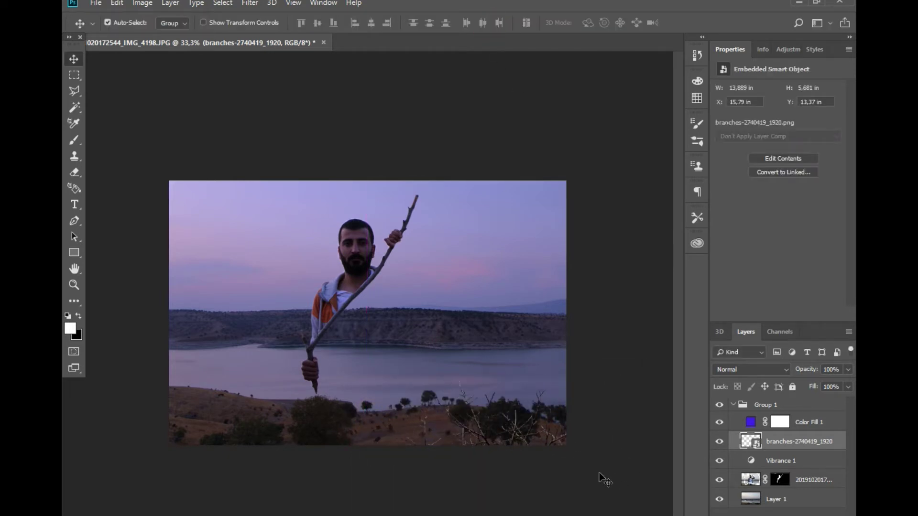
Duplicate the branches layer and fit the copy into the bottom-centre foreground.
{"action": "key", "text": "ctrl+j"}
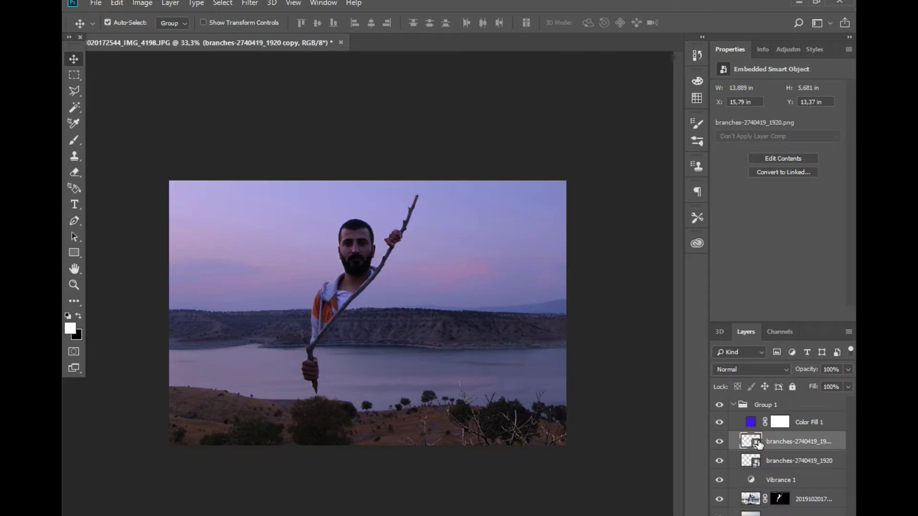
{"action": "key", "text": "ctrl+t"}
{"action": "left_click_drag", "start_coordinate": [511, 392], "coordinate": [421, 392]}
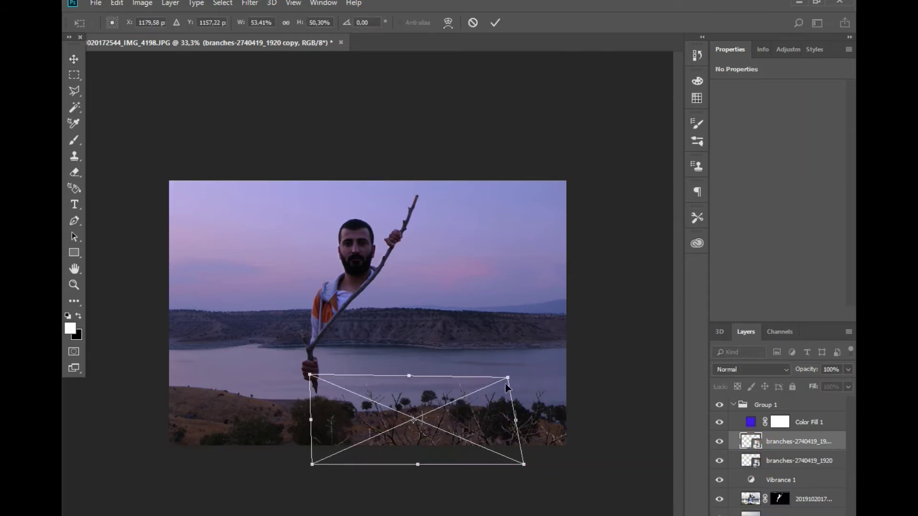
{"action": "left_click_drag", "start_coordinate": [508, 379], "coordinate": [500, 385]}
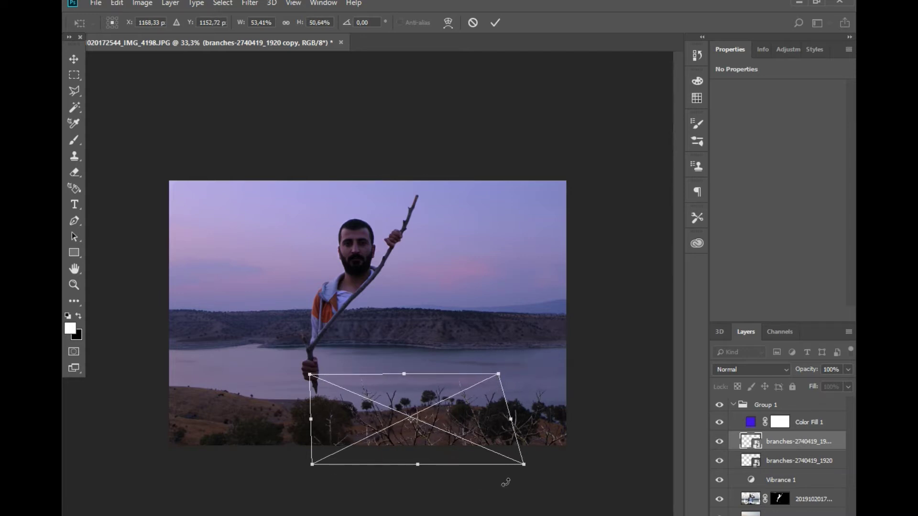
{"action": "left_click_drag", "start_coordinate": [505, 481], "coordinate": [497, 485]}
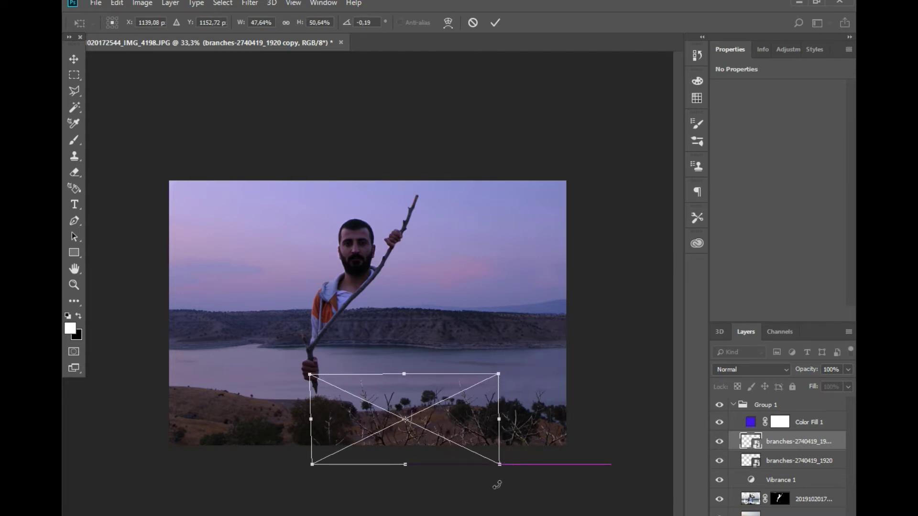
{"action": "left_click_drag", "start_coordinate": [447, 419], "coordinate": [447, 412]}
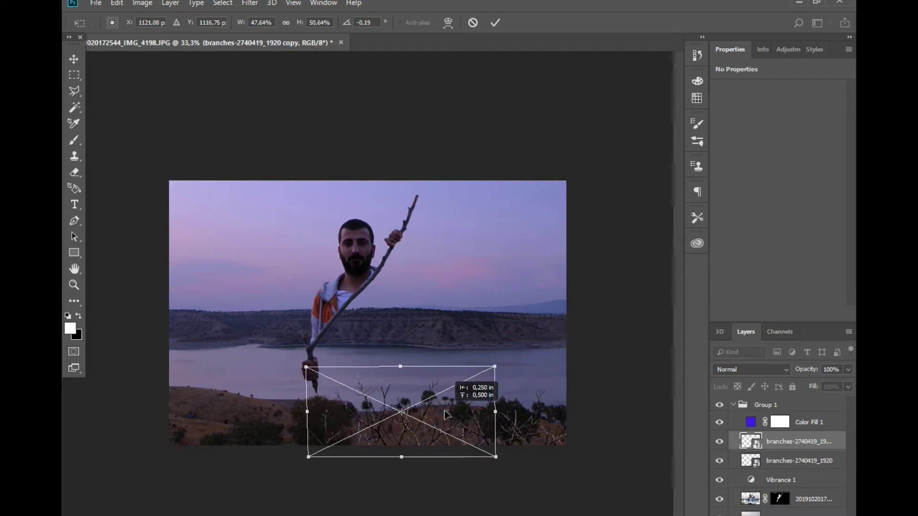
{"action": "left_click", "coordinate": [494, 23]}
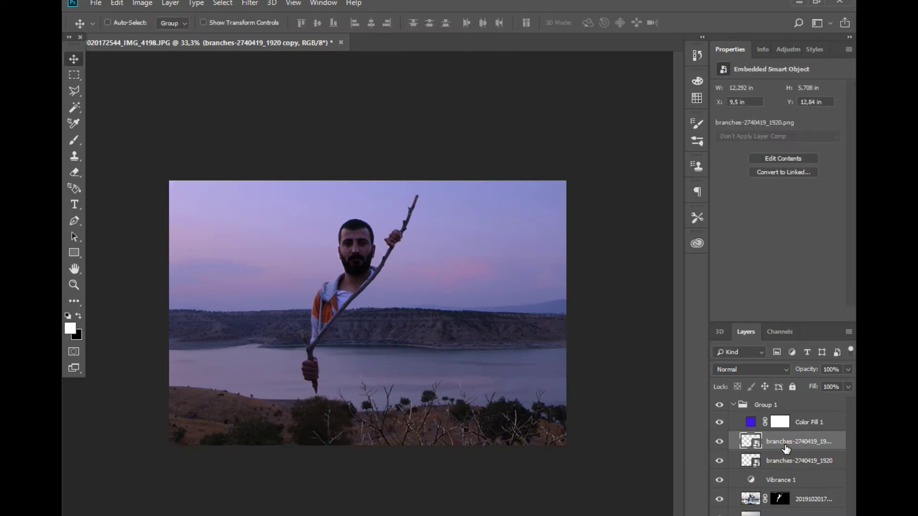
Duplicate the branches again and enlarge this copy across the bottom-left corner.
{"action": "key", "text": "ctrl+j"}
{"action": "key", "text": "ctrl+t"}
{"action": "mouse_move", "coordinate": [433, 426]}
{"action": "left_mouse_down"}
{"action": "mouse_move", "coordinate": [455, 425]}
{"action": "mouse_move", "coordinate": [331, 408]}
{"action": "mouse_move", "coordinate": [379, 348]}
{"action": "left_mouse_up"}
{"action": "left_click_drag", "start_coordinate": [323, 394], "coordinate": [286, 409]}
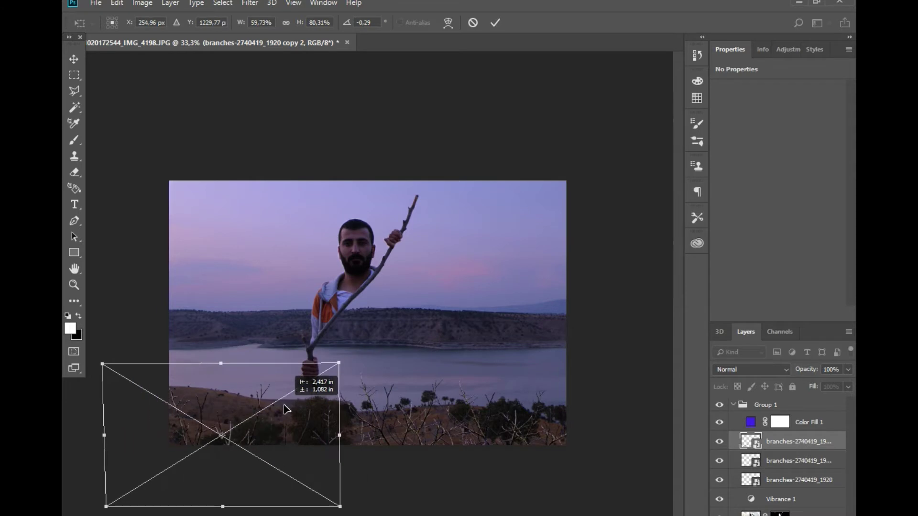
{"action": "left_click", "coordinate": [495, 23]}
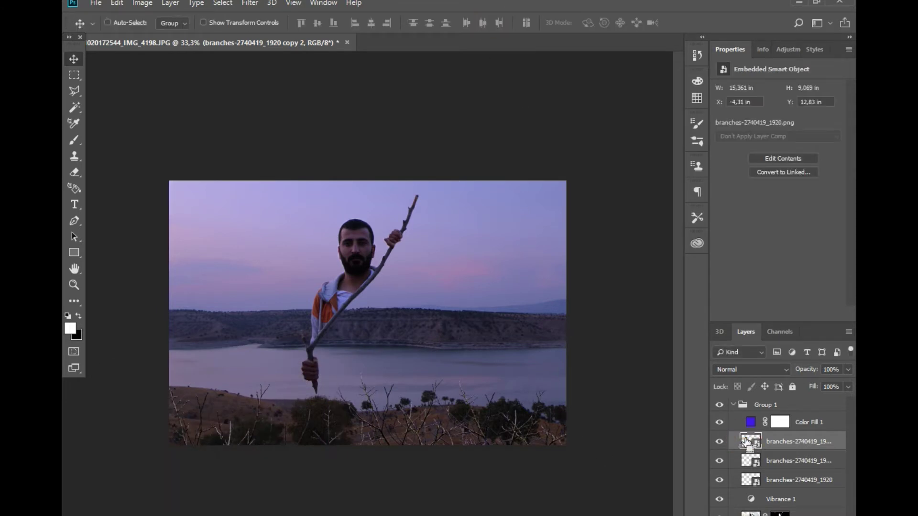
{"action": "key", "text": "ctrl+t"}
{"action": "mouse_move", "coordinate": [338, 365]}
{"action": "left_mouse_down"}
{"action": "mouse_move", "coordinate": [365, 318]}
{"action": "mouse_move", "coordinate": [350, 331]}
{"action": "left_mouse_up"}
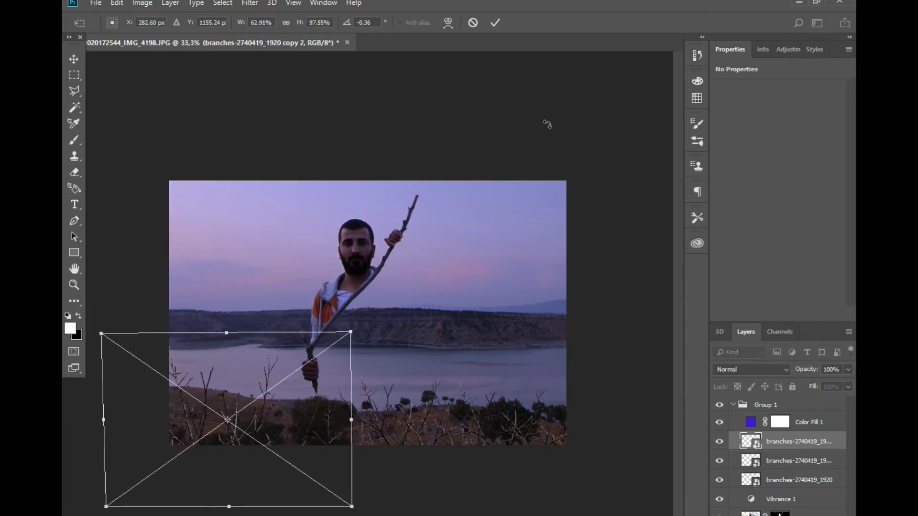
{"action": "left_click", "coordinate": [495, 22]}
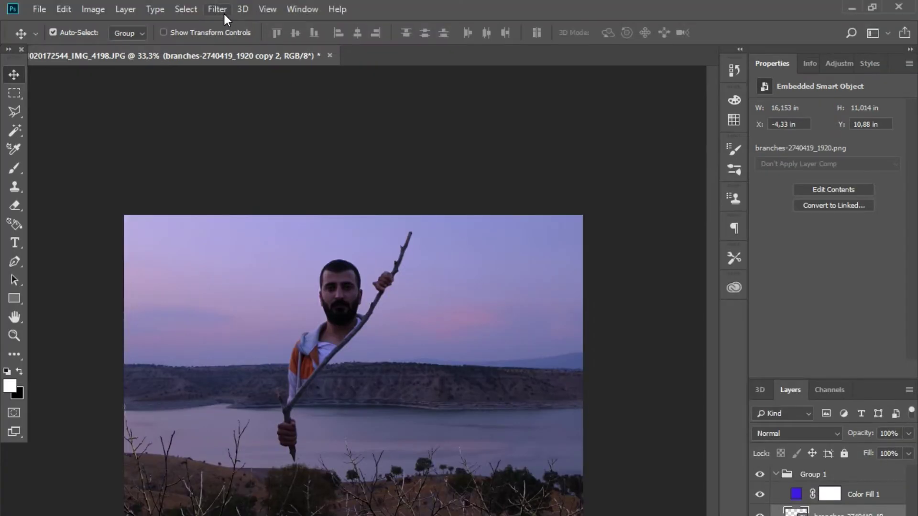
Apply a Gaussian Blur of radius 2.5 to the selected branches layer.
{"action": "left_click", "coordinate": [220, 10]}
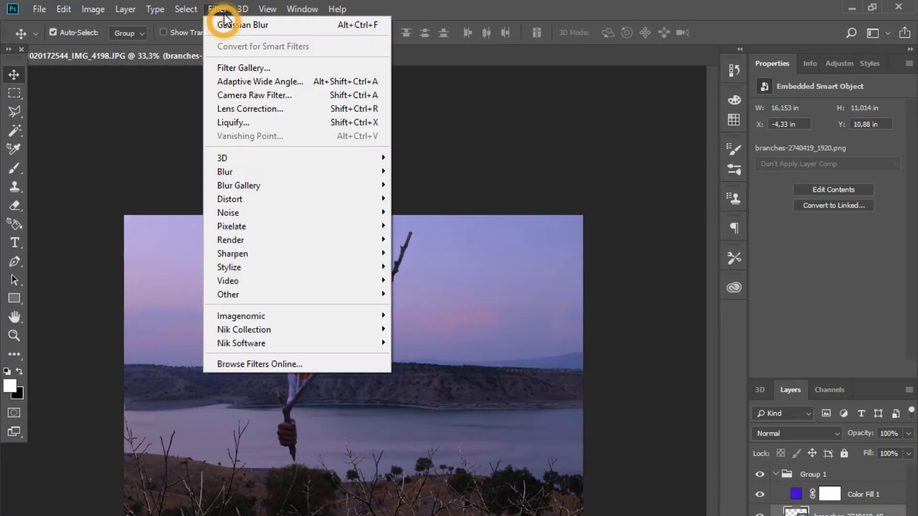
{"action": "mouse_move", "coordinate": [244, 171]}
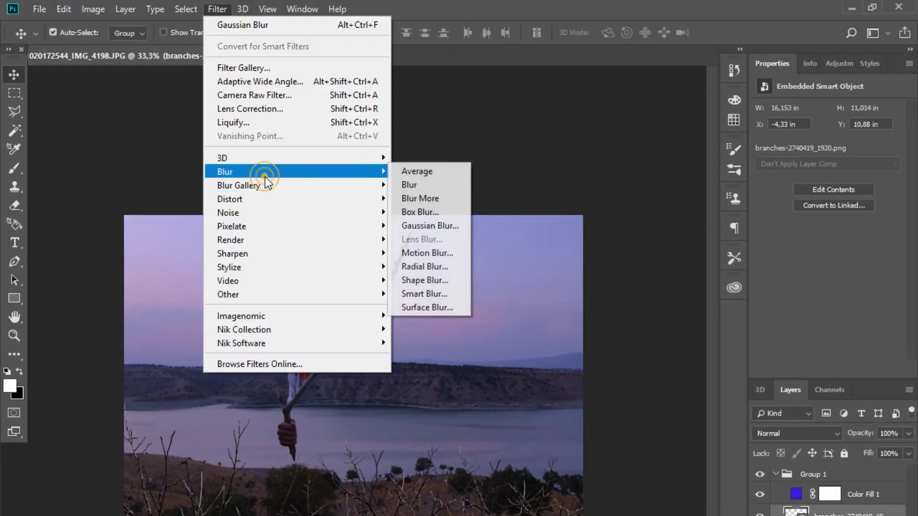
{"action": "left_click", "coordinate": [429, 226]}
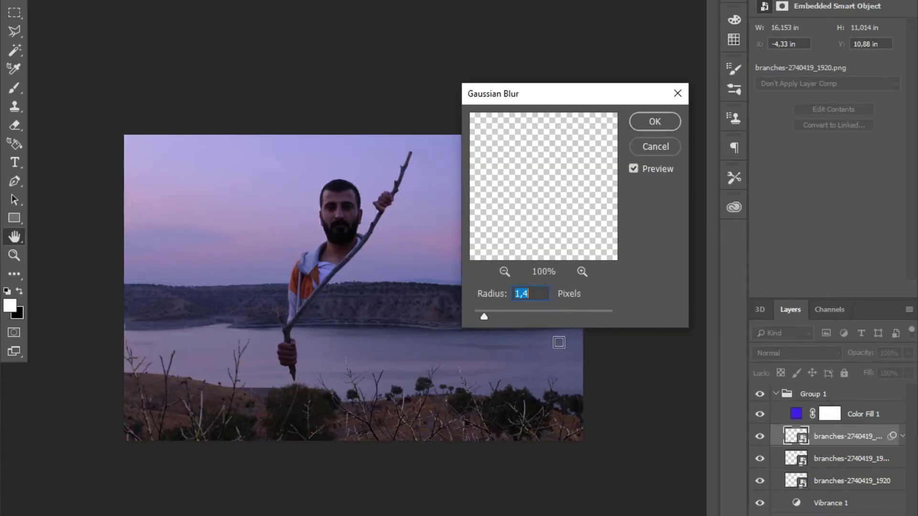
{"action": "left_click", "coordinate": [493, 316]}
{"action": "left_click", "coordinate": [650, 122]}
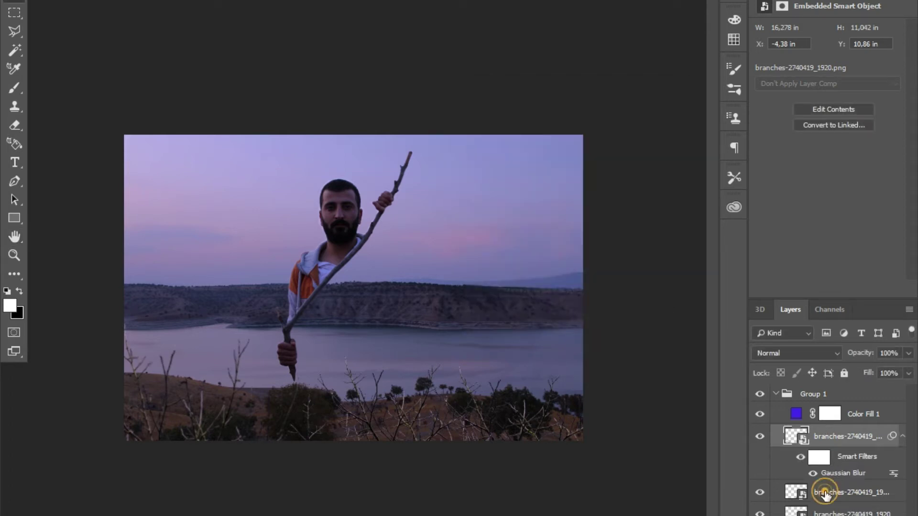
Give the lower branches copy a softer Gaussian Blur of about 1.3 radius.
{"action": "left_click", "coordinate": [824, 492]}
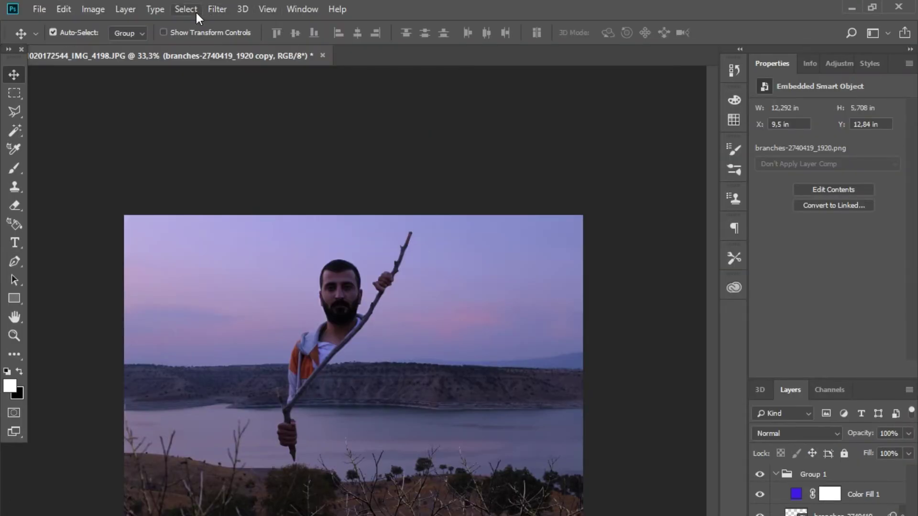
{"action": "left_click", "coordinate": [217, 11]}
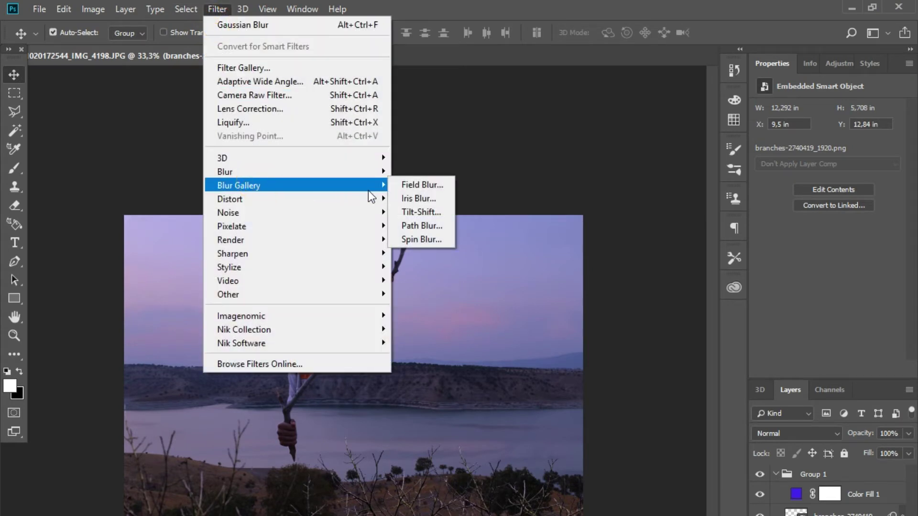
{"action": "left_click", "coordinate": [414, 222]}
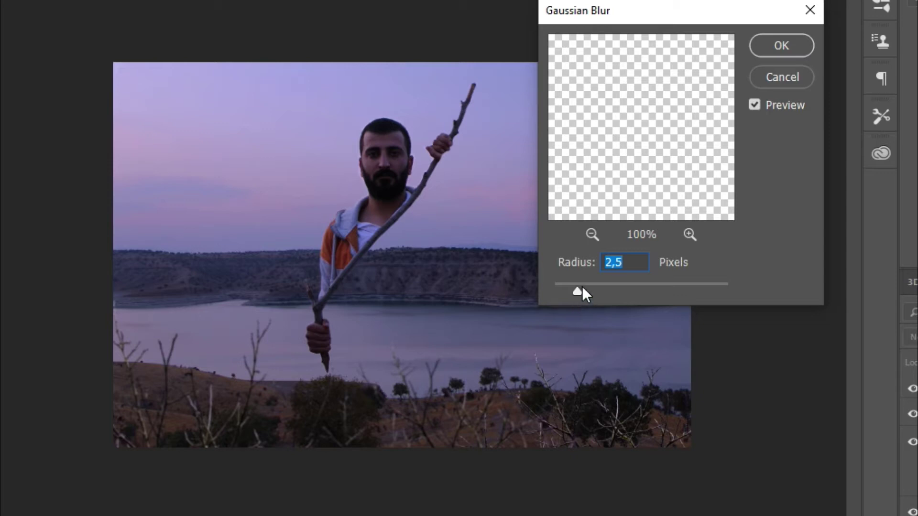
{"action": "left_click_drag", "start_coordinate": [568, 292], "coordinate": [566, 294]}
{"action": "left_click", "coordinate": [798, 45]}
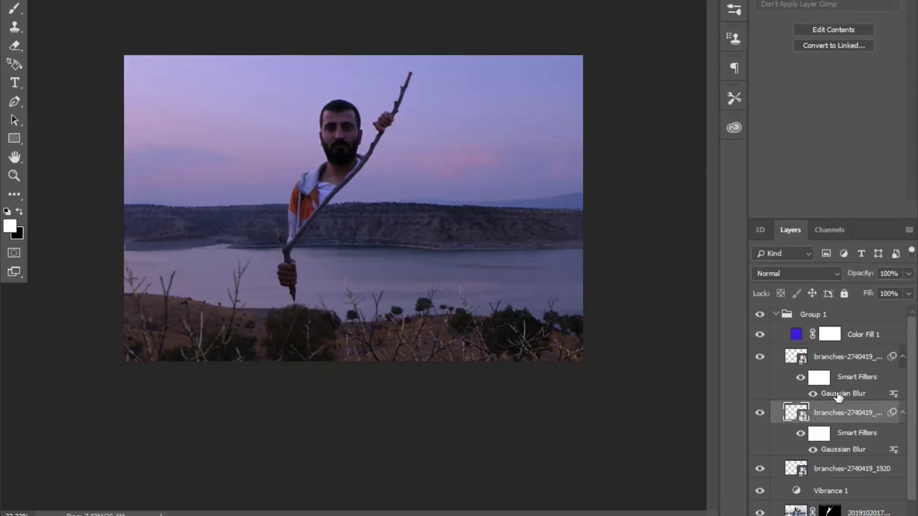
Apply a Gaussian Blur of radius 2.3 to the lowest branches layer.
{"action": "left_click", "coordinate": [825, 467]}
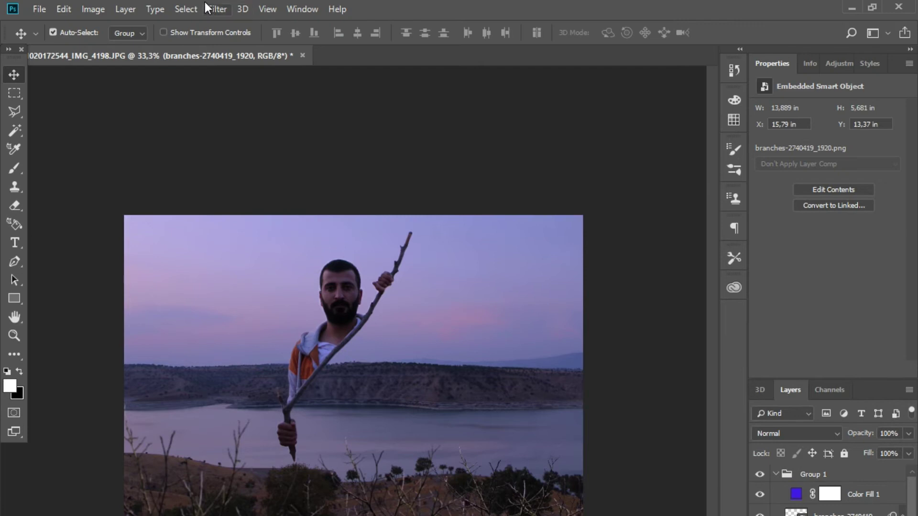
{"action": "left_click", "coordinate": [215, 9]}
{"action": "mouse_move", "coordinate": [258, 171]}
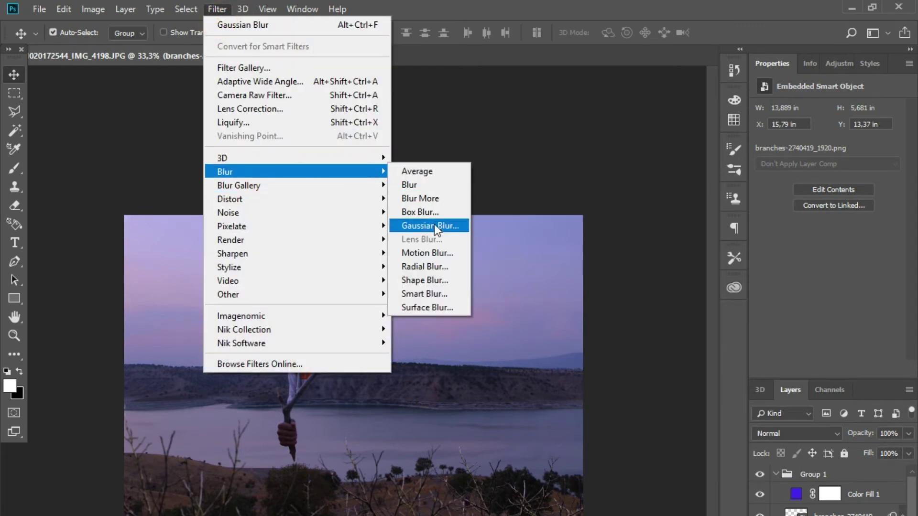
{"action": "left_click", "coordinate": [435, 226]}
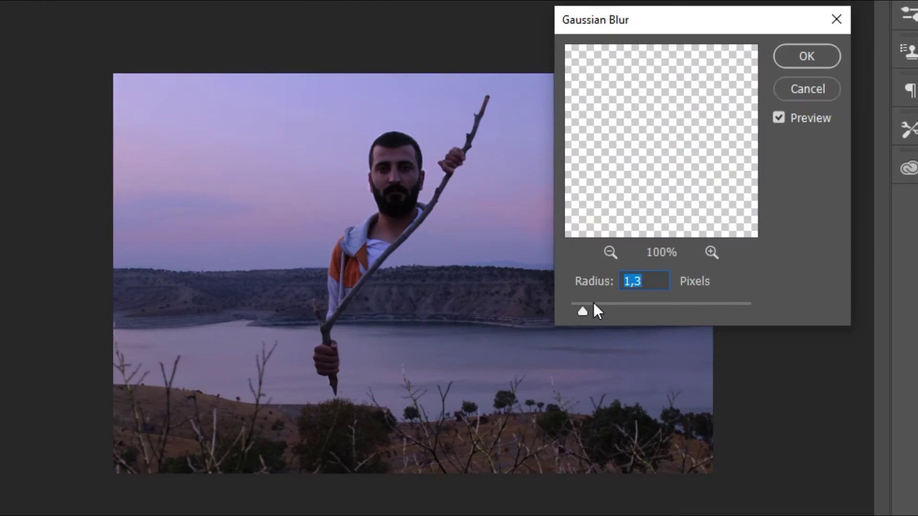
{"action": "left_click_drag", "start_coordinate": [638, 309], "coordinate": [595, 310]}
{"action": "left_click_drag", "start_coordinate": [594, 311], "coordinate": [592, 311]}
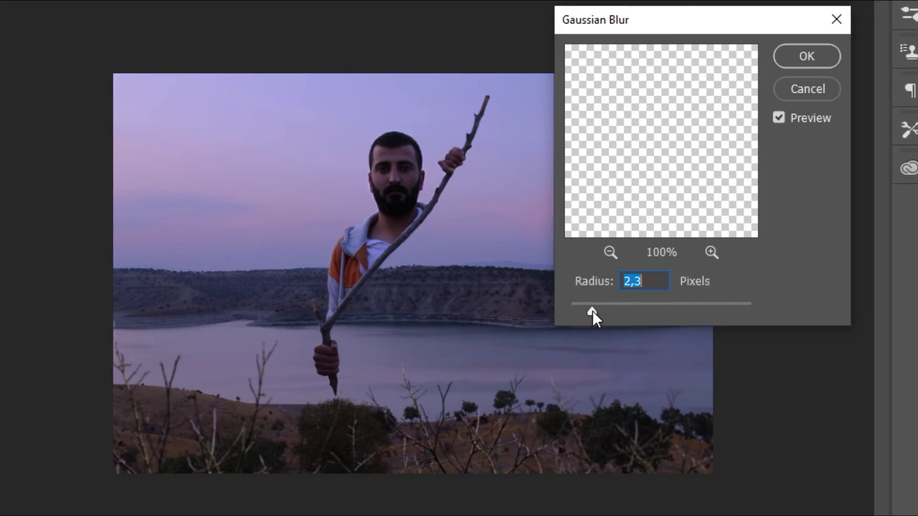
{"action": "left_click", "coordinate": [818, 60]}
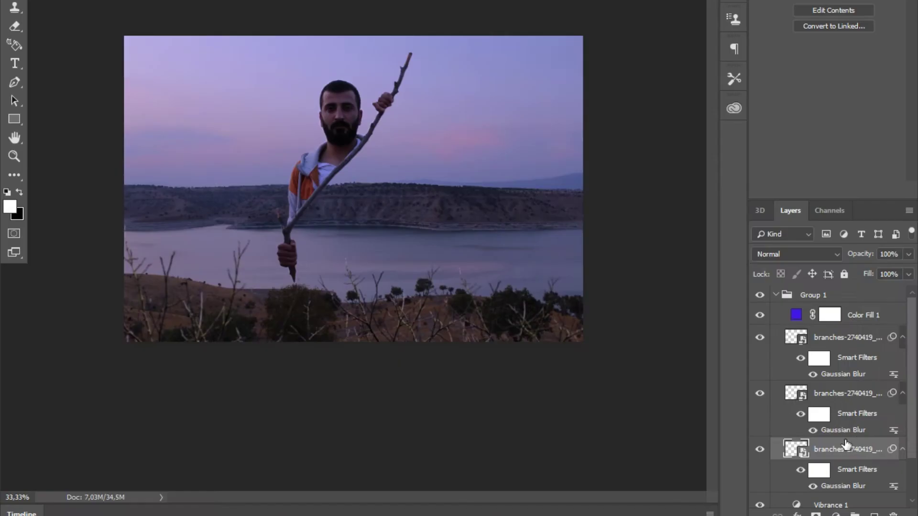
Enlarge the lowest blurred branches copy and stretch it rightward along the lake shore.
{"action": "left_click", "coordinate": [842, 447]}
{"action": "key", "text": "ctrl+t"}
{"action": "left_click", "coordinate": [469, 98]}
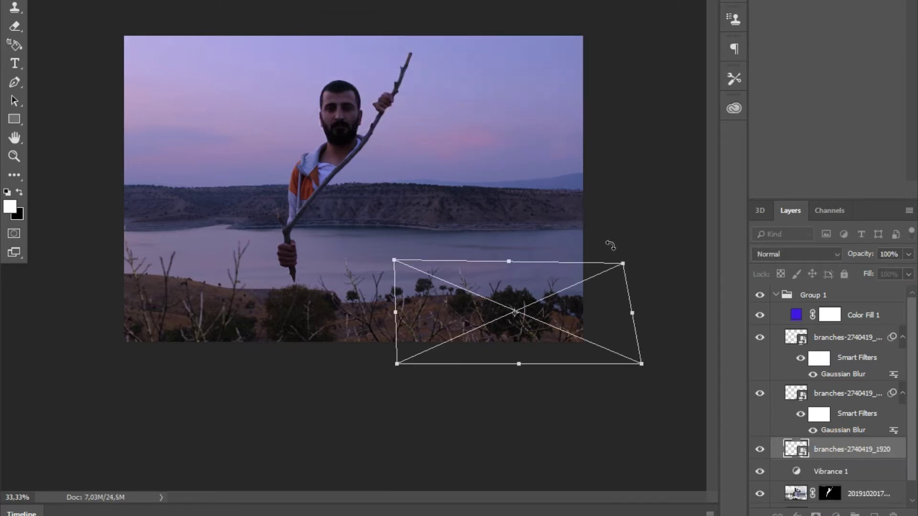
{"action": "left_click_drag", "start_coordinate": [621, 258], "coordinate": [658, 258]}
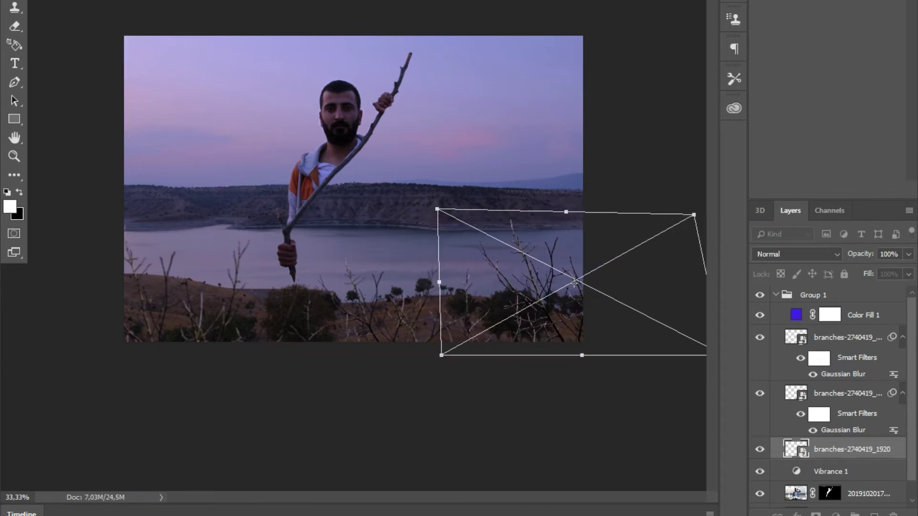
{"action": "left_click", "coordinate": [501, 32]}
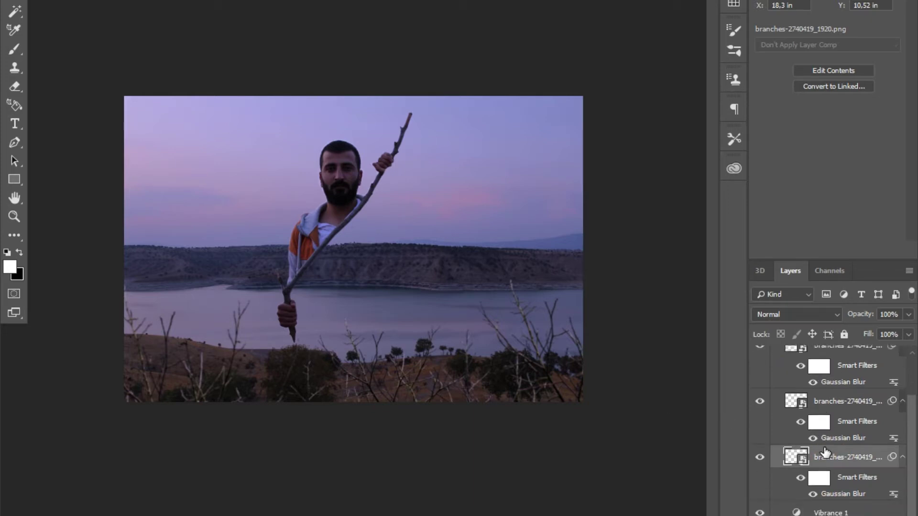
{"action": "scroll", "coordinate": [820, 430], "scroll_direction": "down", "scroll_amount": 1}
{"action": "left_click", "coordinate": [811, 386]}
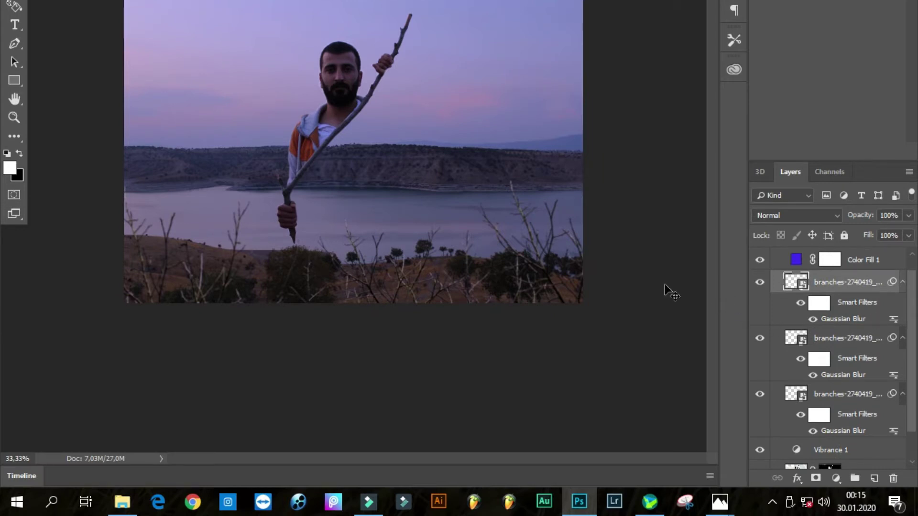
Place another branches-2740419_1920 image and move it down across the bottom foreground.
{"action": "left_click", "coordinate": [137, 506]}
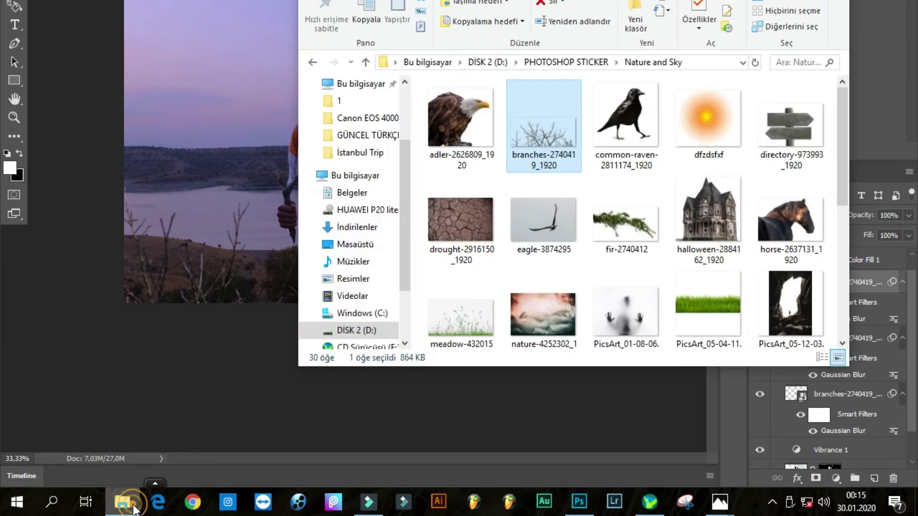
{"action": "mouse_move", "coordinate": [549, 165]}
{"action": "left_mouse_down"}
{"action": "mouse_move", "coordinate": [241, 239]}
{"action": "mouse_move", "coordinate": [512, 332]}
{"action": "left_mouse_up"}
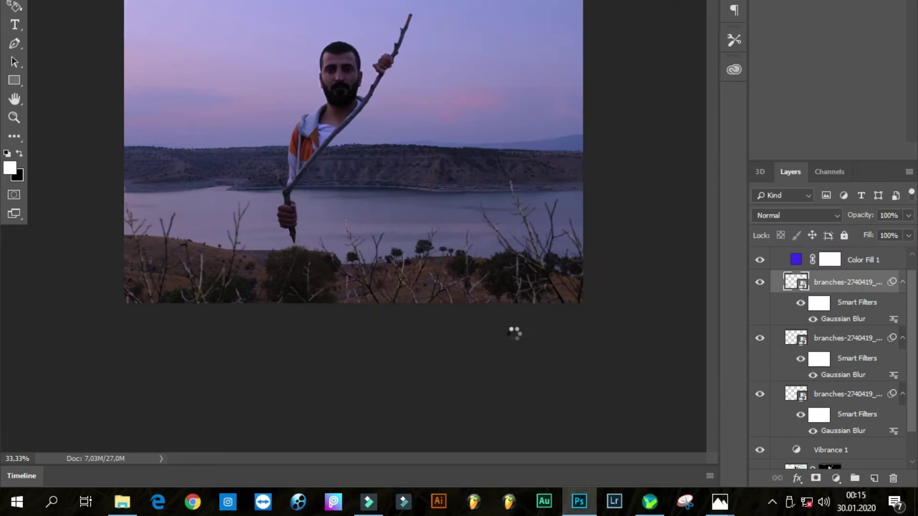
{"action": "left_click_drag", "start_coordinate": [447, 301], "coordinate": [445, 416]}
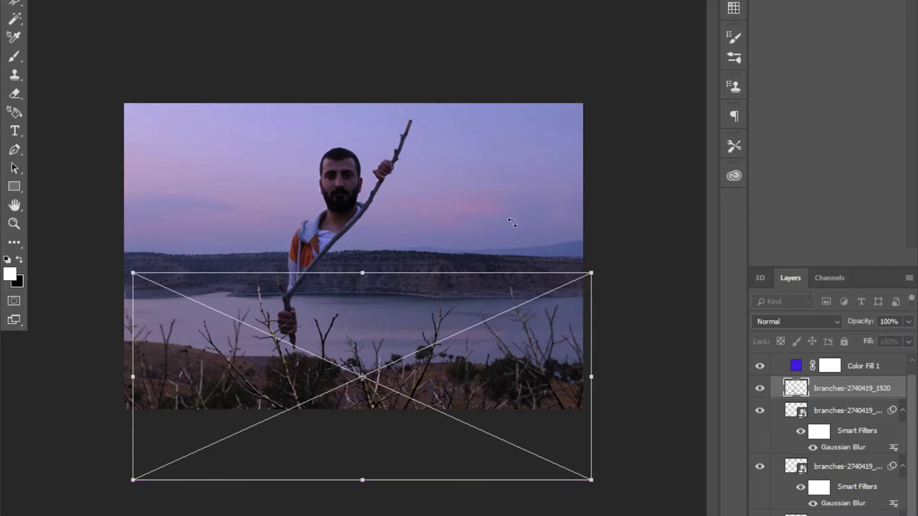
{"action": "left_click", "coordinate": [502, 8]}
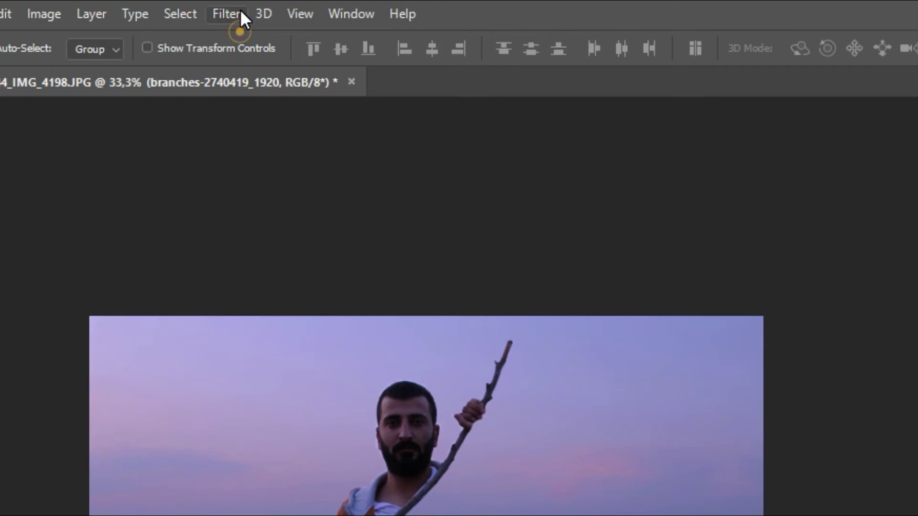
Soften the new branches layer with a Gaussian Blur smart filter of about 0.8 px.
{"action": "left_click", "coordinate": [240, 10]}
{"action": "mouse_move", "coordinate": [402, 253]}
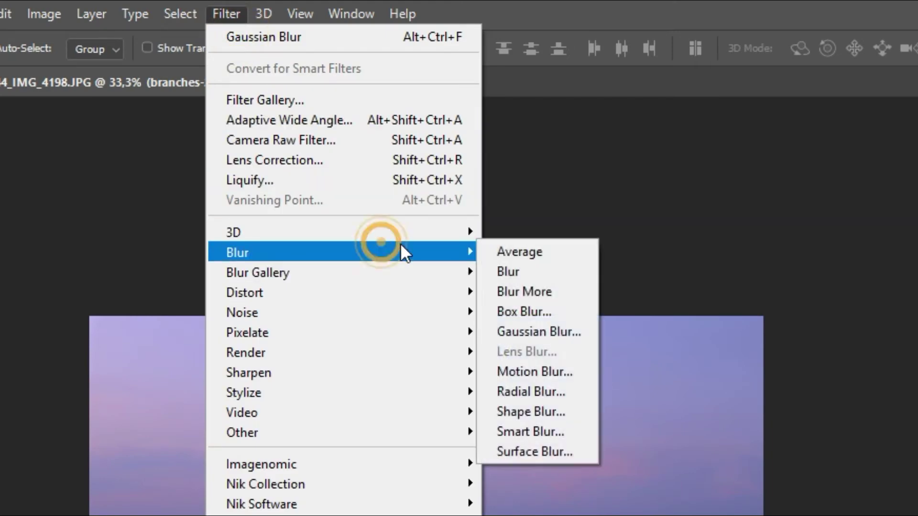
{"action": "left_click", "coordinate": [544, 329]}
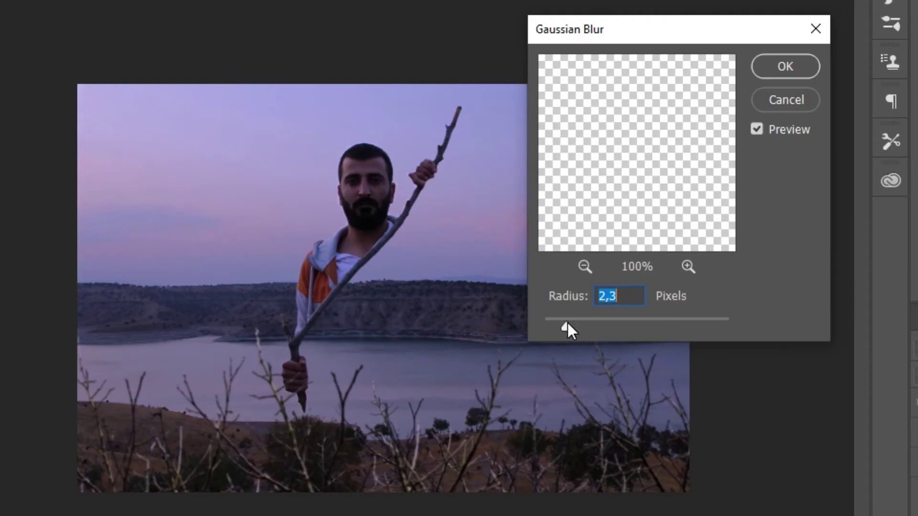
{"action": "left_click", "coordinate": [566, 323]}
{"action": "left_click_drag", "start_coordinate": [566, 323], "coordinate": [555, 326]}
{"action": "left_click_drag", "start_coordinate": [554, 326], "coordinate": [549, 325]}
{"action": "left_click", "coordinate": [797, 68]}
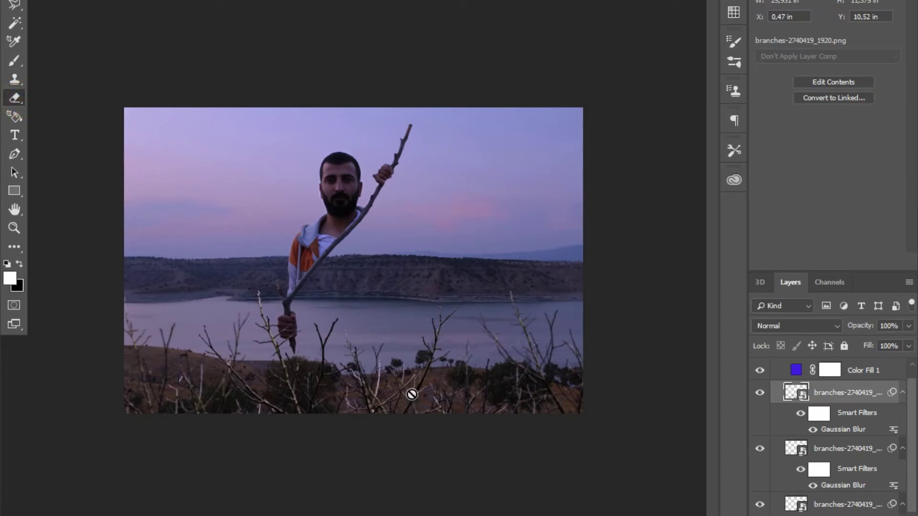
Rasterize the top branches layer and erase the Y-shaped and bottom branches over the lake.
{"action": "left_click", "coordinate": [580, 313]}
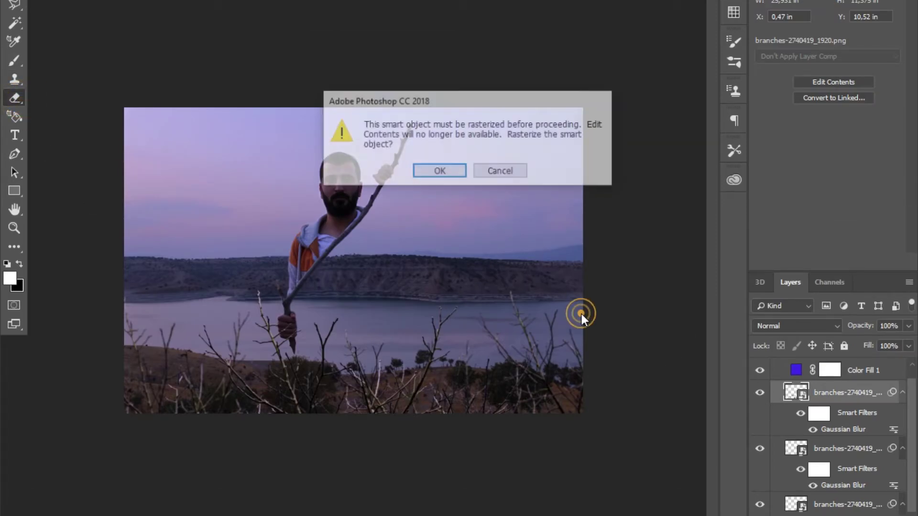
{"action": "left_click", "coordinate": [426, 178]}
{"action": "mouse_move", "coordinate": [444, 313]}
{"action": "left_mouse_down"}
{"action": "mouse_move", "coordinate": [414, 403]}
{"action": "mouse_move", "coordinate": [405, 383]}
{"action": "mouse_move", "coordinate": [385, 403]}
{"action": "mouse_move", "coordinate": [346, 369]}
{"action": "left_mouse_up"}
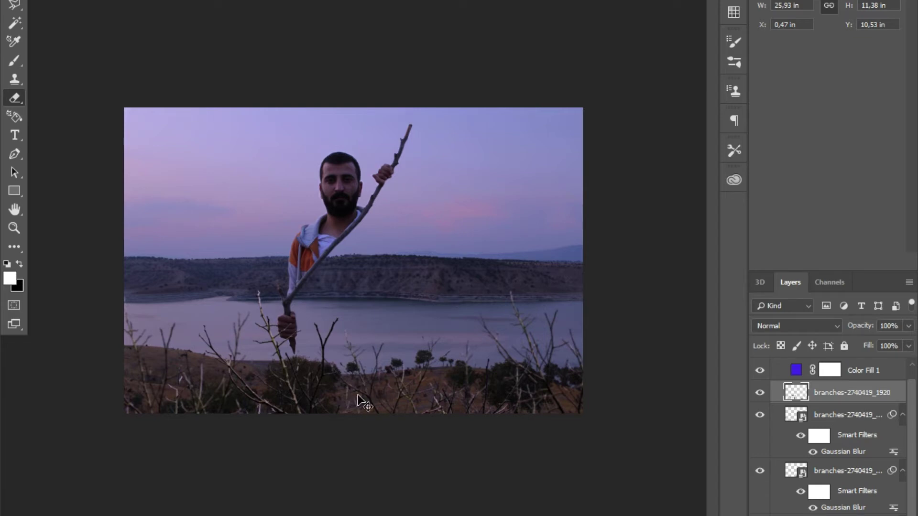
{"action": "mouse_move", "coordinate": [357, 414]}
{"action": "left_mouse_down"}
{"action": "mouse_move", "coordinate": [352, 384]}
{"action": "mouse_move", "coordinate": [354, 406]}
{"action": "left_mouse_up"}
{"action": "left_click_drag", "start_coordinate": [394, 373], "coordinate": [404, 372]}
{"action": "left_click", "coordinate": [801, 420]}
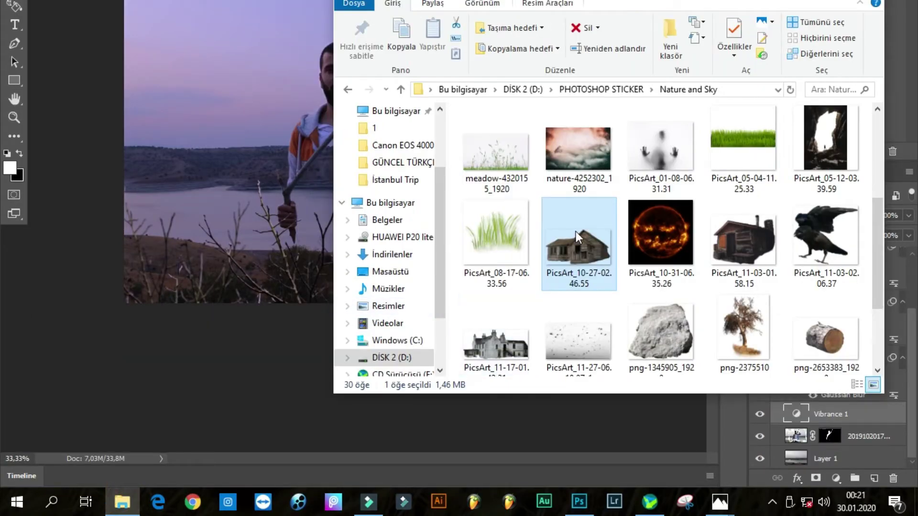
Place the old house image, shrink it sharply and commit it at the lower-left shore.
{"action": "left_click_drag", "start_coordinate": [575, 231], "coordinate": [232, 239]}
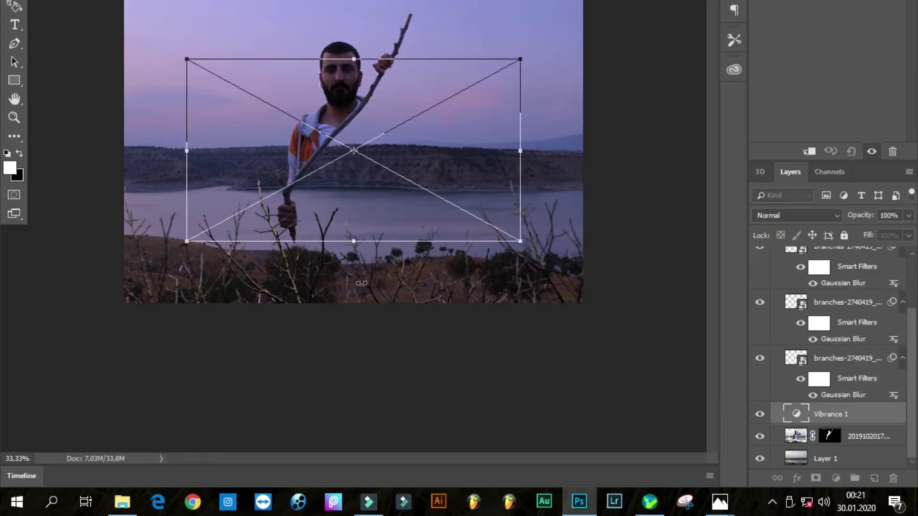
{"action": "left_click_drag", "start_coordinate": [419, 173], "coordinate": [370, 208]}
{"action": "scroll", "coordinate": [856, 373], "scroll_direction": "down", "scroll_amount": 1}
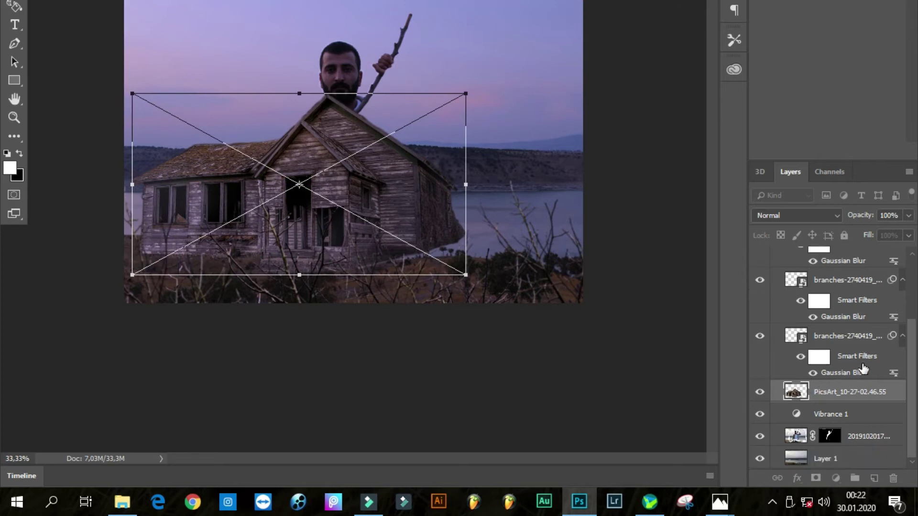
{"action": "left_click", "coordinate": [842, 388]}
{"action": "left_click_drag", "start_coordinate": [465, 94], "coordinate": [234, 219]}
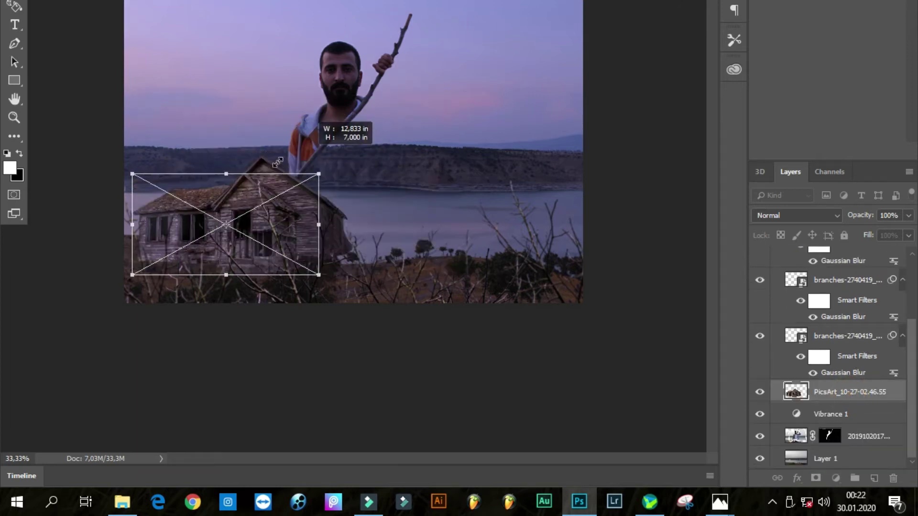
{"action": "left_click_drag", "start_coordinate": [196, 244], "coordinate": [180, 232]}
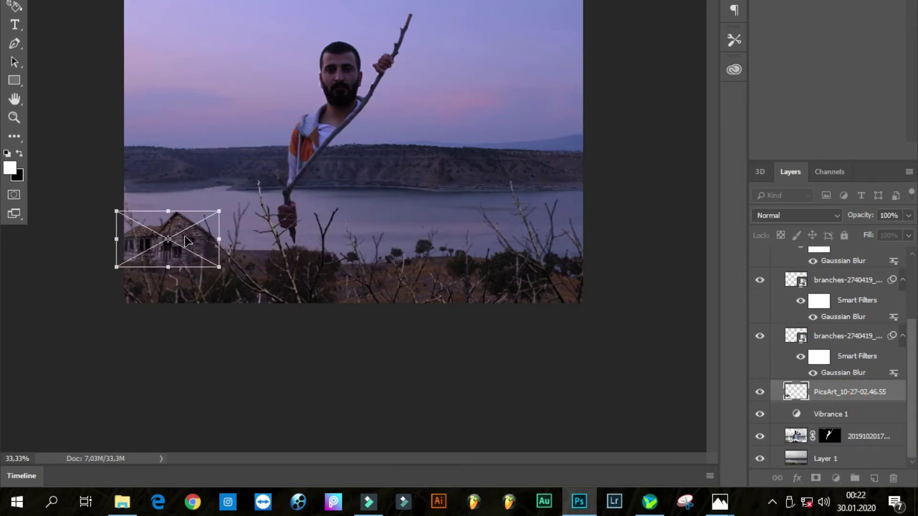
{"action": "left_click_drag", "start_coordinate": [216, 207], "coordinate": [168, 230]}
{"action": "left_click", "coordinate": [498, 10]}
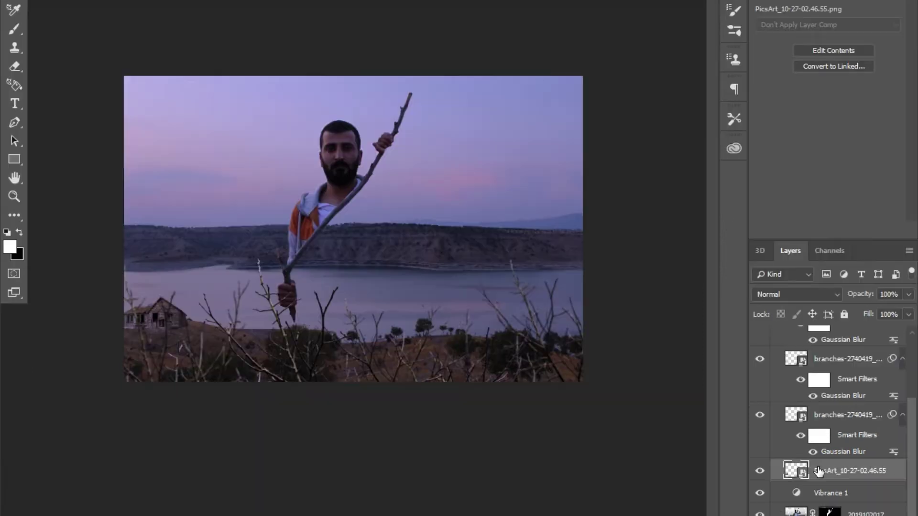
Shrink the house a little more and nudge it up onto the hillside.
{"action": "left_click", "coordinate": [819, 469]}
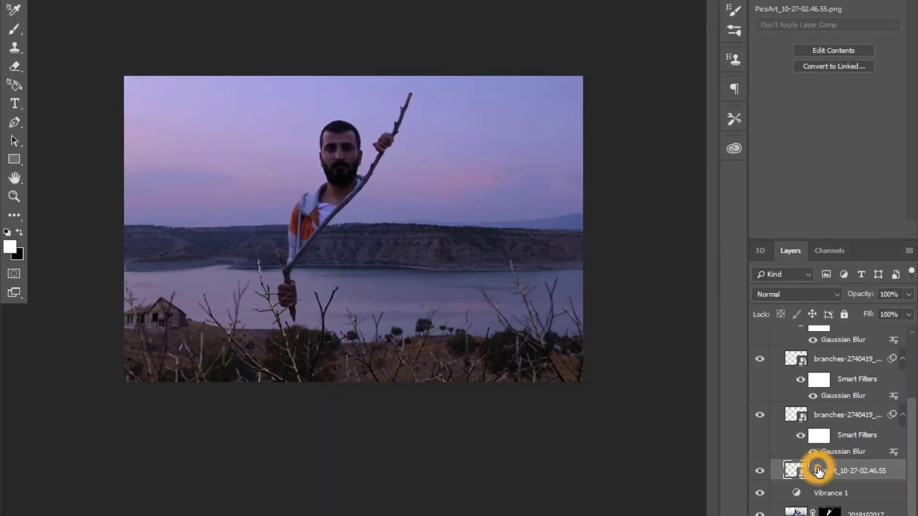
{"action": "key", "text": "ctrl+t"}
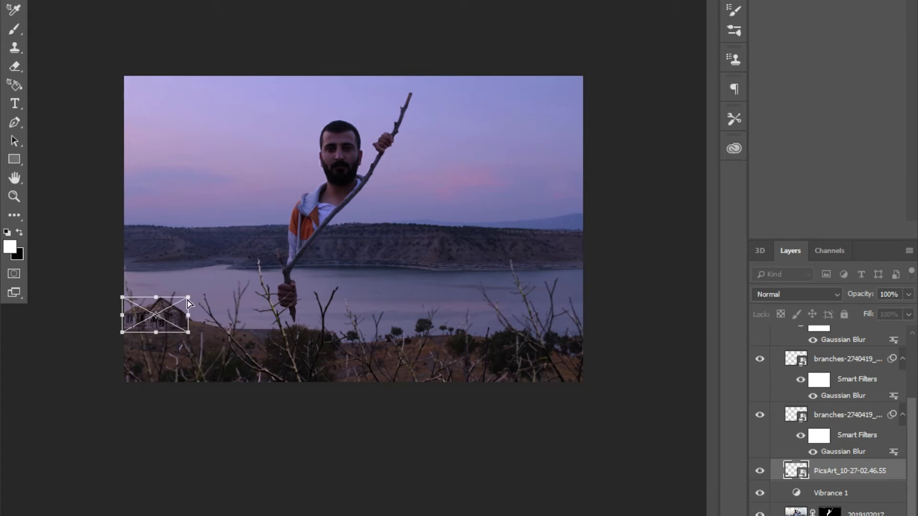
{"action": "left_click_drag", "start_coordinate": [188, 299], "coordinate": [156, 298]}
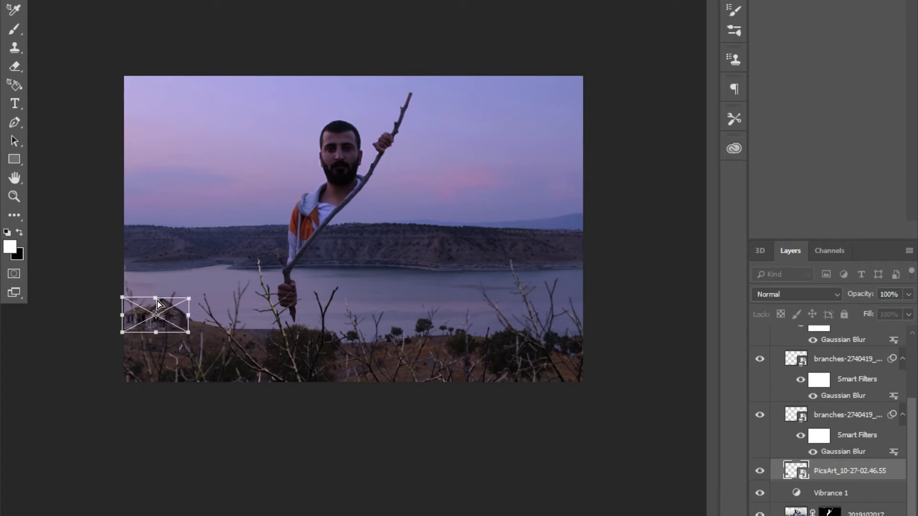
{"action": "scroll", "coordinate": [158, 305], "scroll_direction": "up", "scroll_amount": 5}
{"action": "left_click", "coordinate": [389, 240]}
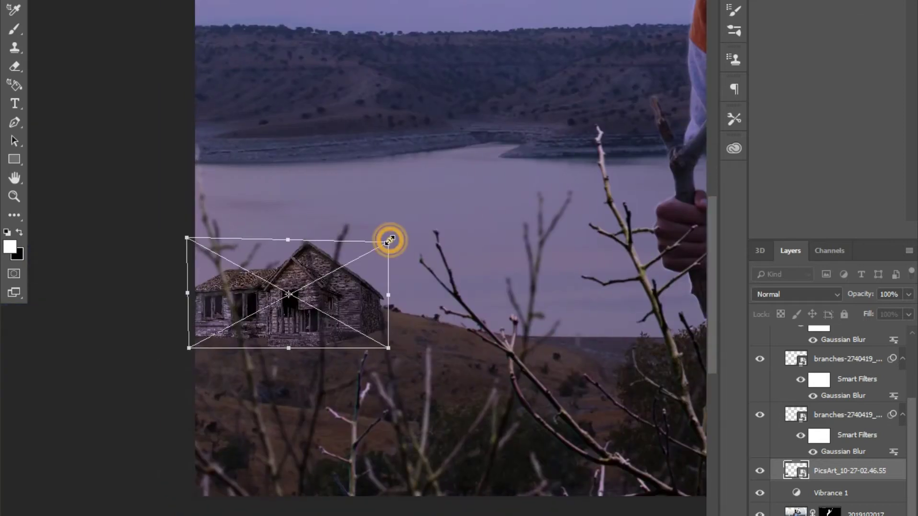
{"action": "left_click_drag", "start_coordinate": [389, 241], "coordinate": [380, 247]}
{"action": "left_click_drag", "start_coordinate": [341, 312], "coordinate": [323, 293]}
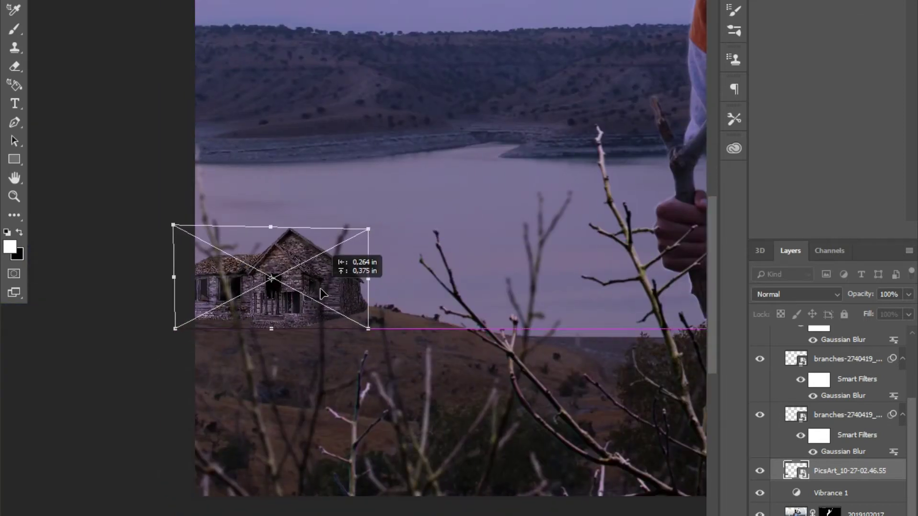
Commit the house placement and rasterize the house layer for erasing.
{"action": "key", "text": "Return"}
{"action": "left_click", "coordinate": [19, 124]}
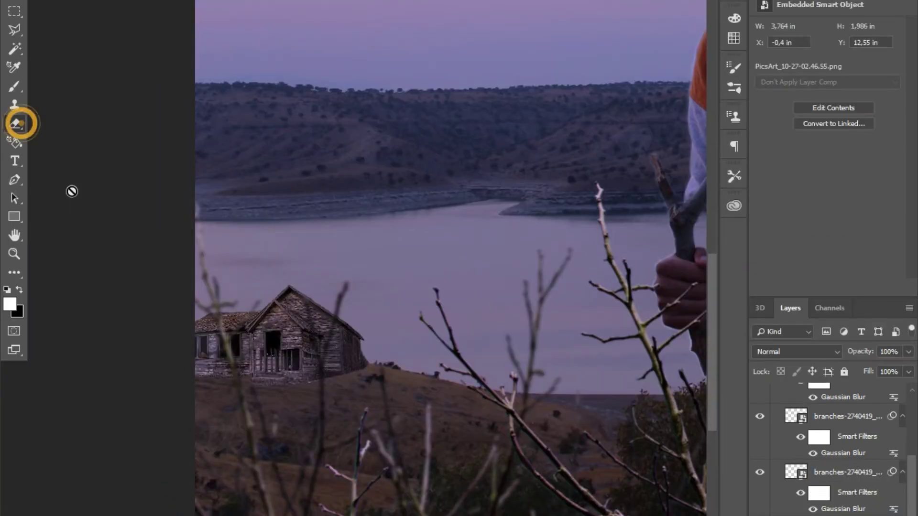
{"action": "key", "text": "ctrl+plus"}
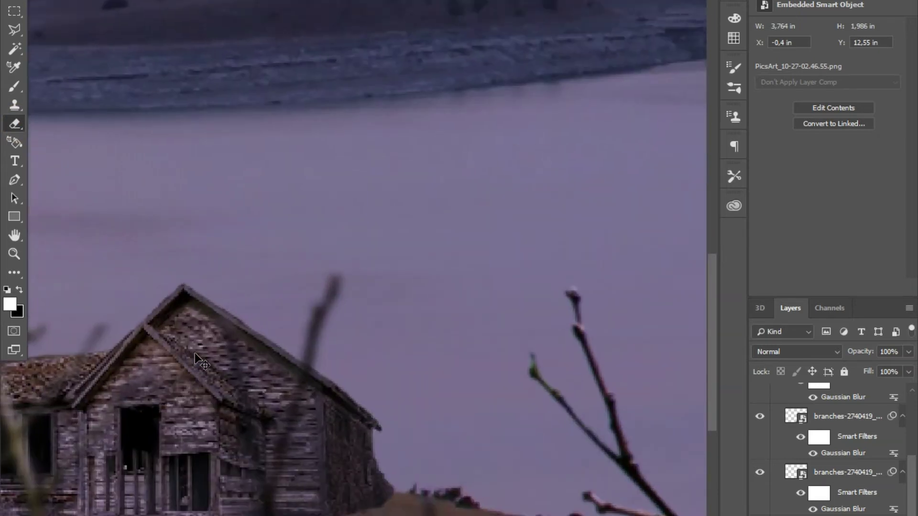
{"action": "left_click", "coordinate": [243, 370]}
{"action": "left_click", "coordinate": [423, 196]}
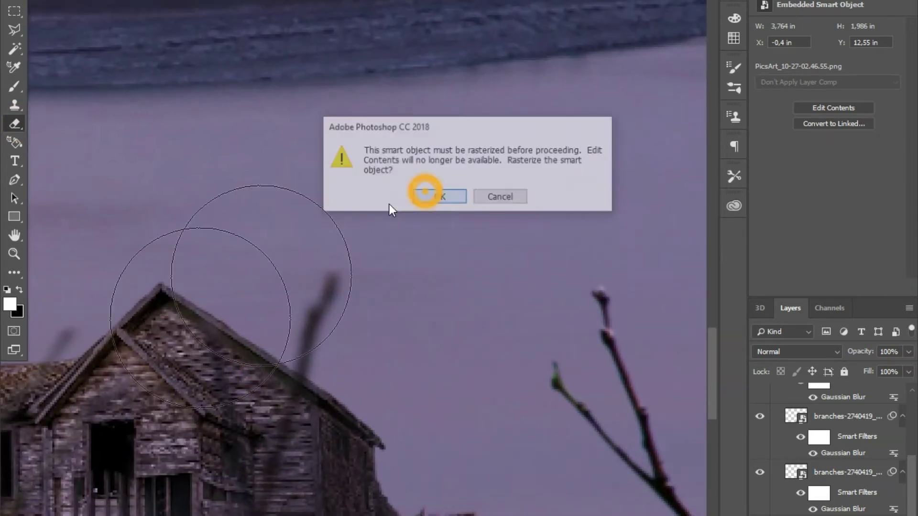
{"action": "left_click_drag", "start_coordinate": [69, 492], "coordinate": [227, 180]}
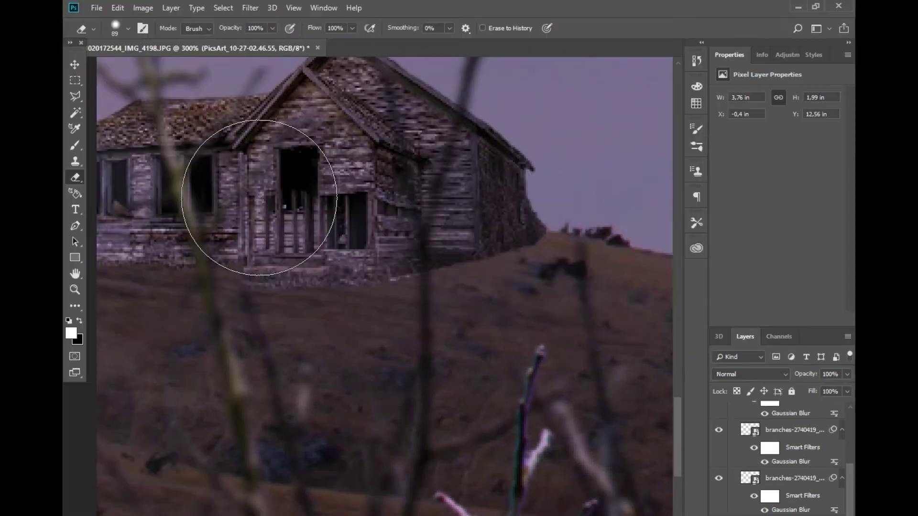
Set the Eraser to a 25 px brush at about 71% opacity.
{"action": "left_click", "coordinate": [120, 27]}
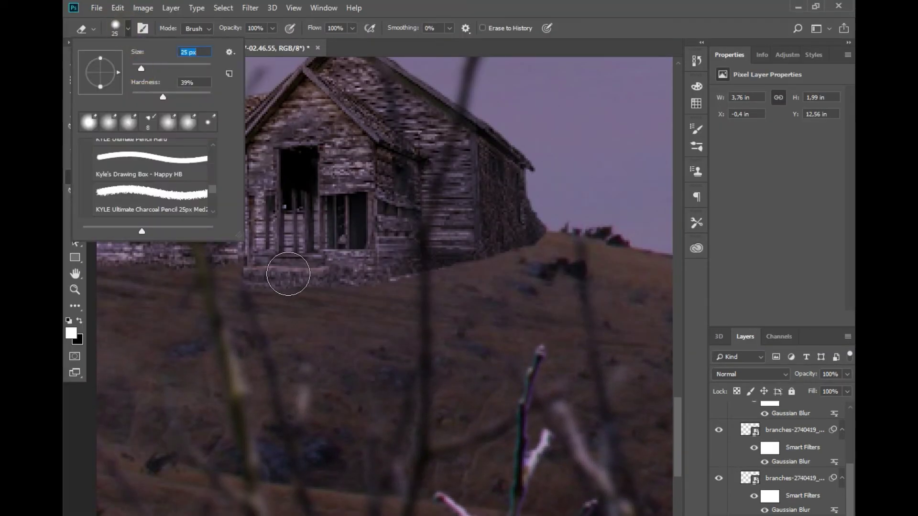
{"action": "type", "text": "25"}
{"action": "left_click", "coordinate": [221, 28]}
{"action": "left_click_drag", "start_coordinate": [221, 27], "coordinate": [221, 31]}
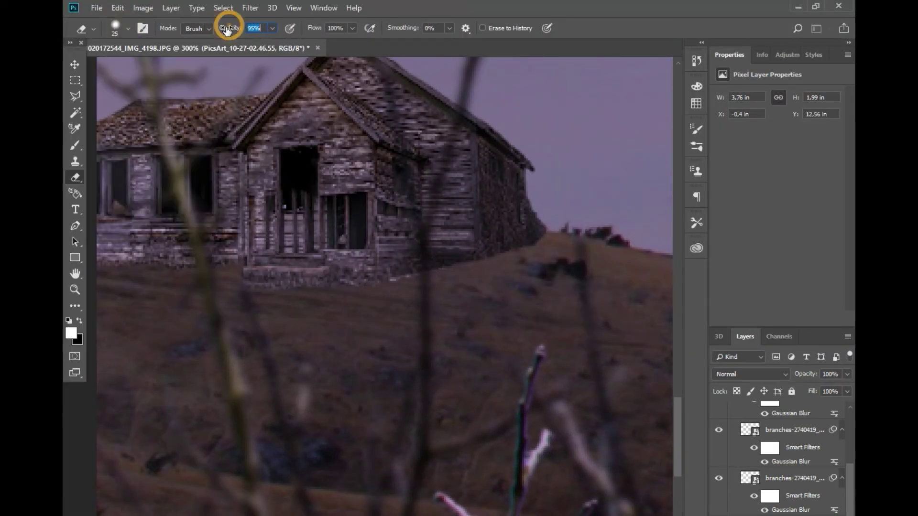
{"action": "type", "text": "80"}
{"action": "key", "text": "Return"}
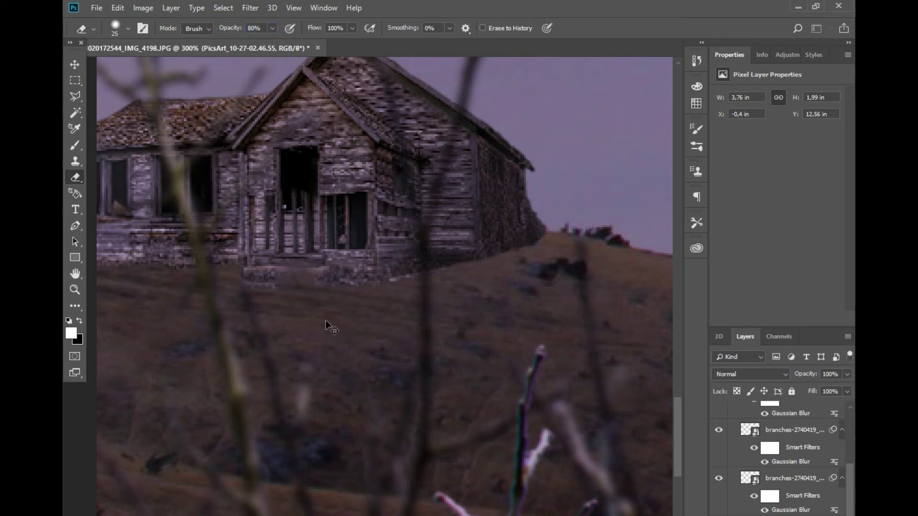
{"action": "left_click_drag", "start_coordinate": [234, 31], "coordinate": [223, 29]}
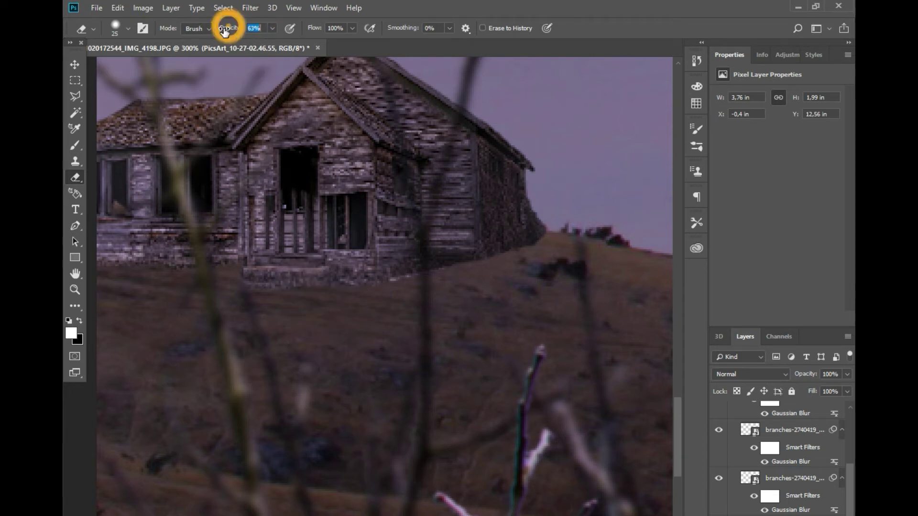
Fade the bottom of the house wall and the hill edge beneath it, then fit the image on screen.
{"action": "mouse_move", "coordinate": [328, 284]}
{"action": "left_mouse_down"}
{"action": "mouse_move", "coordinate": [467, 268]}
{"action": "mouse_move", "coordinate": [571, 236]}
{"action": "left_mouse_up"}
{"action": "left_click_drag", "start_coordinate": [342, 301], "coordinate": [122, 307]}
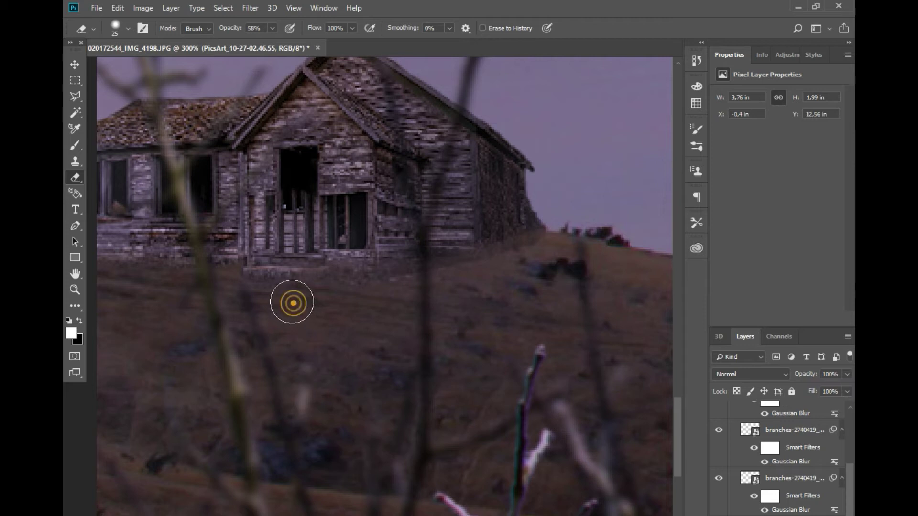
{"action": "left_click_drag", "start_coordinate": [293, 303], "coordinate": [244, 303]}
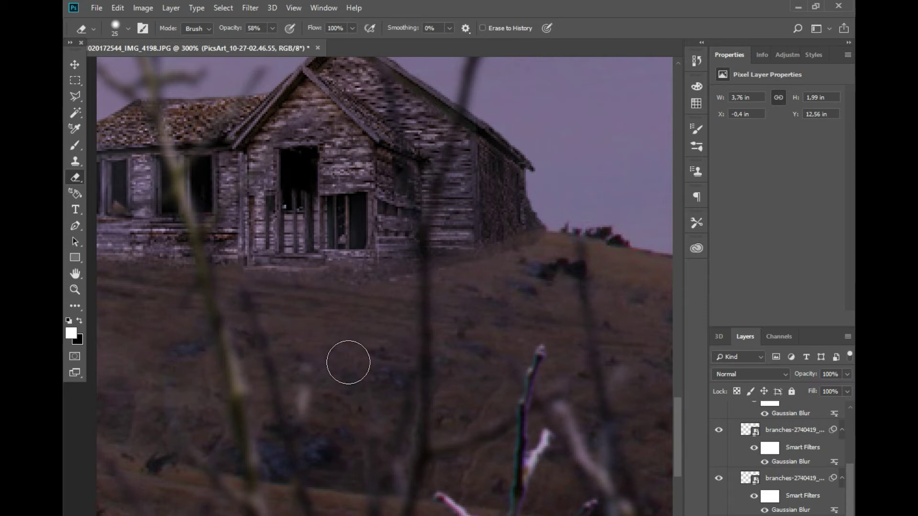
{"action": "key", "text": "ctrl+minus"}
{"action": "key", "text": "ctrl+0"}
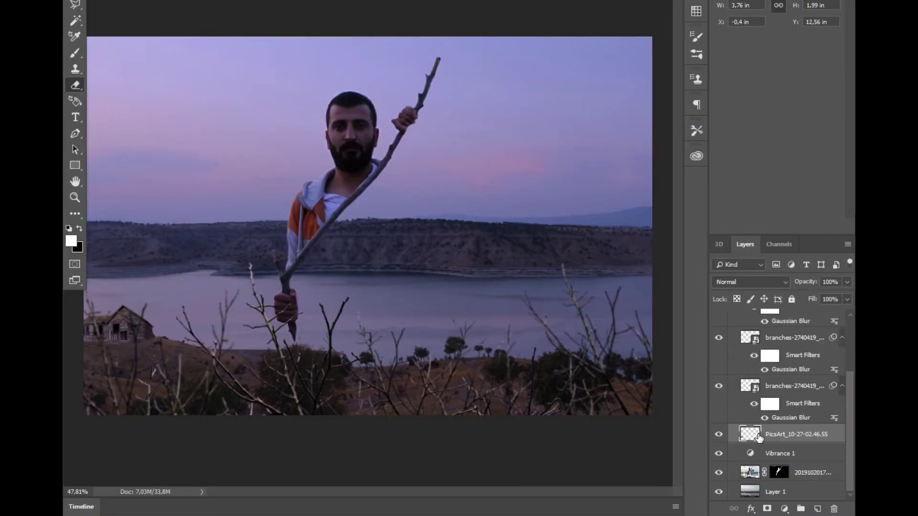
Scale the old house down to about 91% and commit the resize.
{"action": "left_click", "coordinate": [759, 436]}
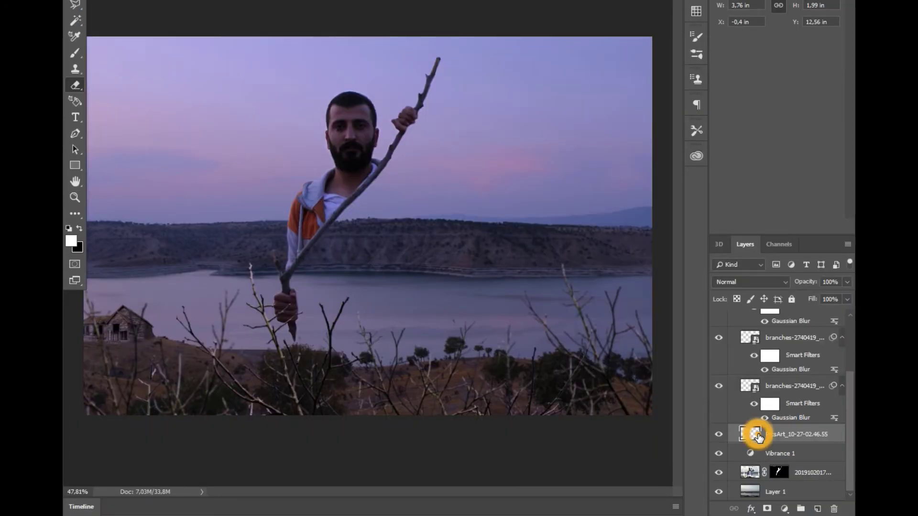
{"action": "key", "text": "v"}
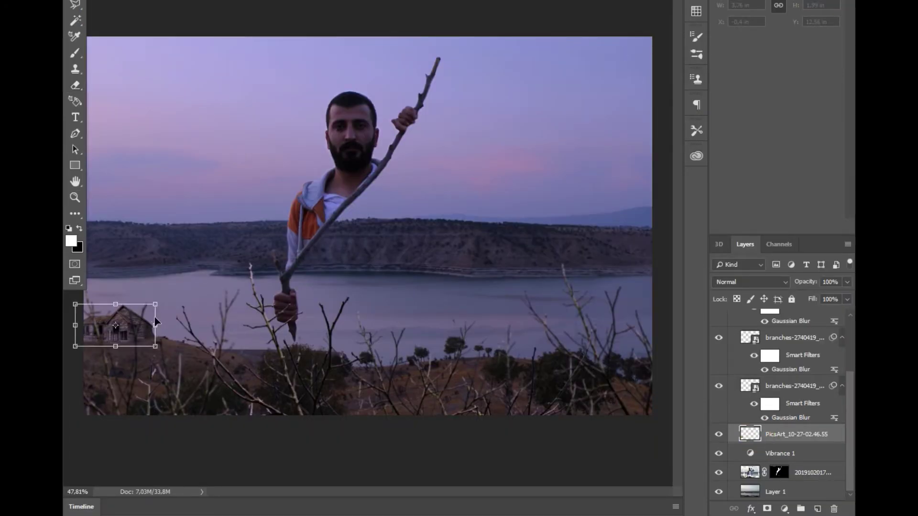
{"action": "left_click_drag", "start_coordinate": [154, 302], "coordinate": [146, 306]}
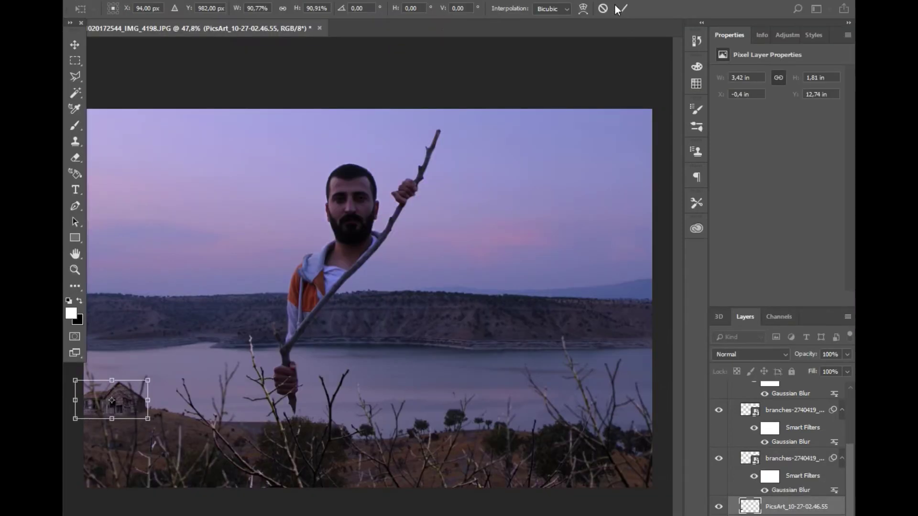
{"action": "left_click", "coordinate": [621, 8]}
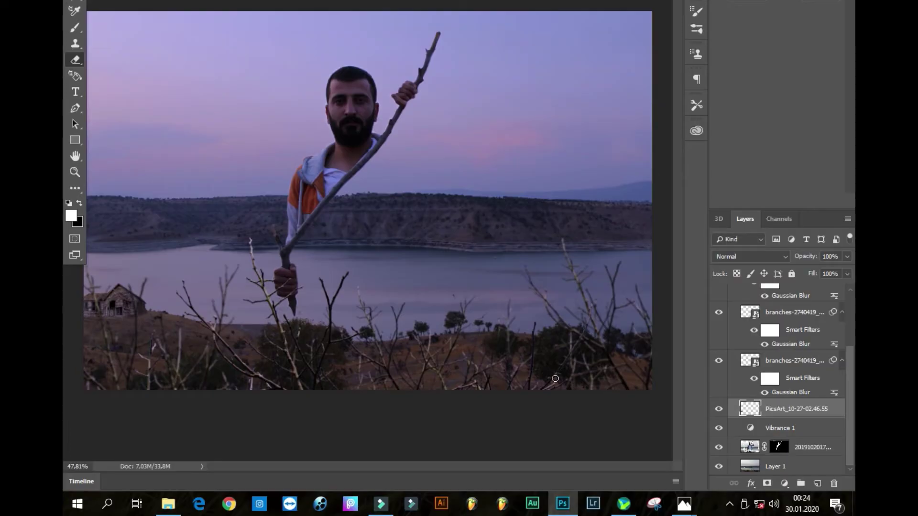
{"action": "scroll", "coordinate": [802, 344], "scroll_direction": "up", "scroll_amount": 5}
{"action": "left_click", "coordinate": [797, 327]}
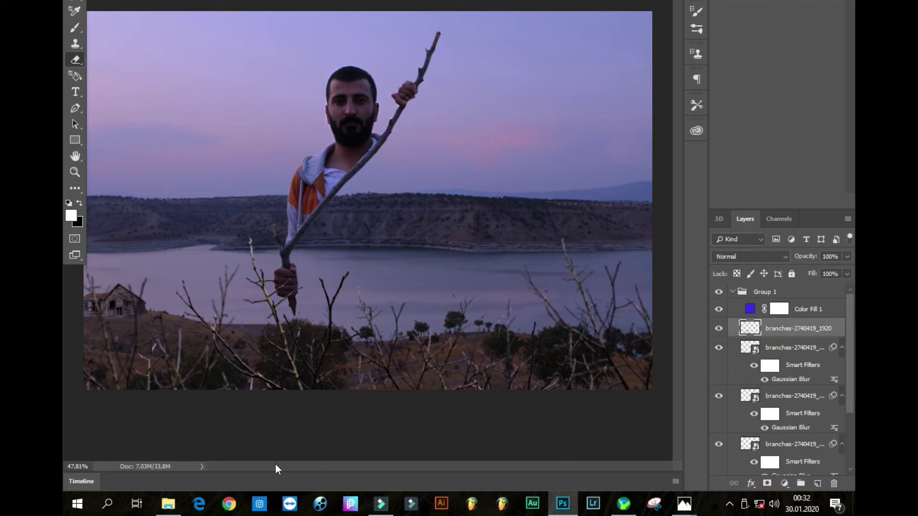
Place thunderbolt-1905603_1280 in the upper-right sky at about 70% size with Screen blending.
{"action": "left_click", "coordinate": [168, 503]}
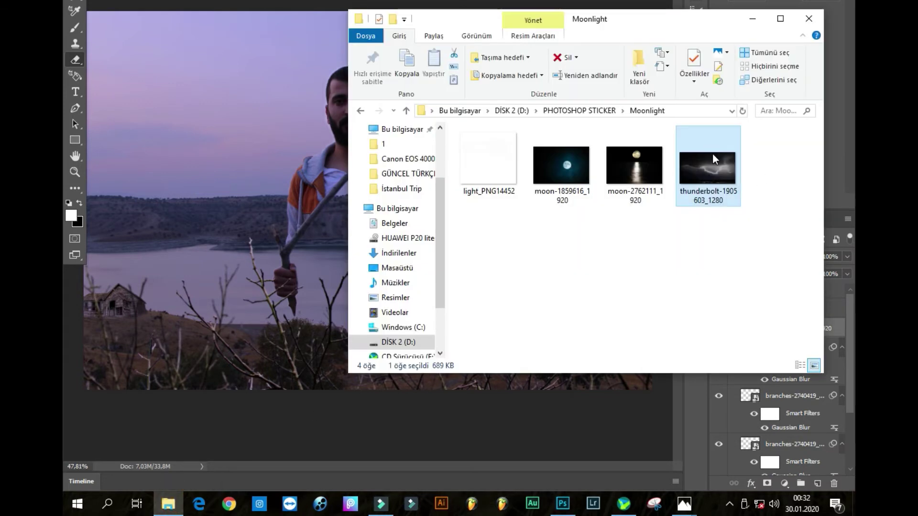
{"action": "left_click_drag", "start_coordinate": [712, 154], "coordinate": [241, 246]}
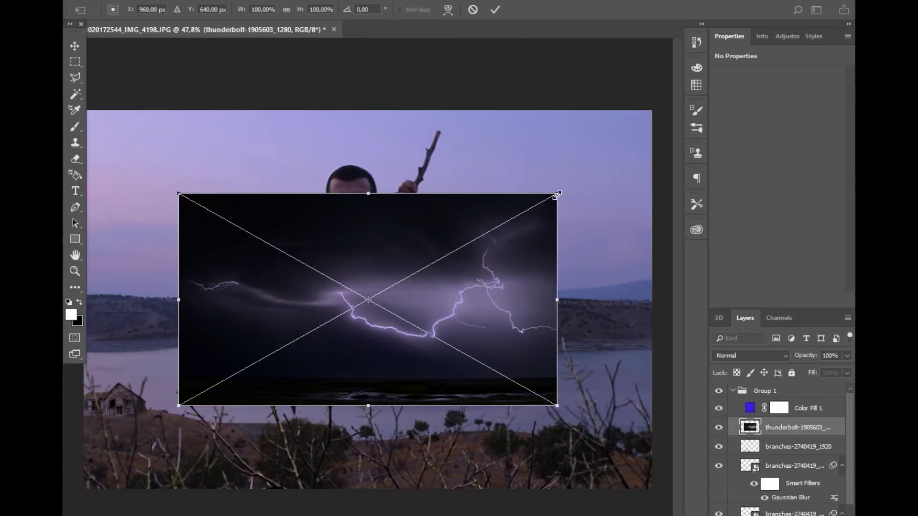
{"action": "left_click_drag", "start_coordinate": [557, 194], "coordinate": [441, 256]}
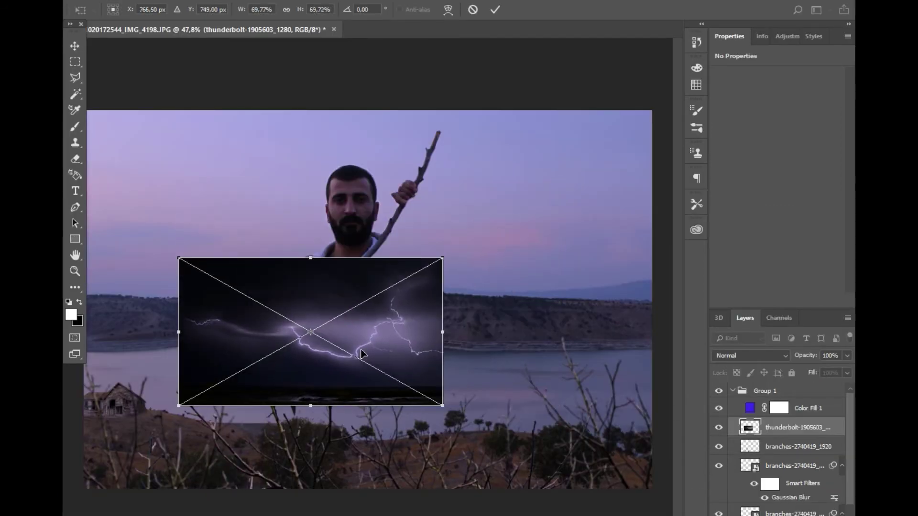
{"action": "mouse_move", "coordinate": [363, 347]}
{"action": "left_mouse_down"}
{"action": "mouse_move", "coordinate": [616, 224]}
{"action": "mouse_move", "coordinate": [623, 205]}
{"action": "left_mouse_up"}
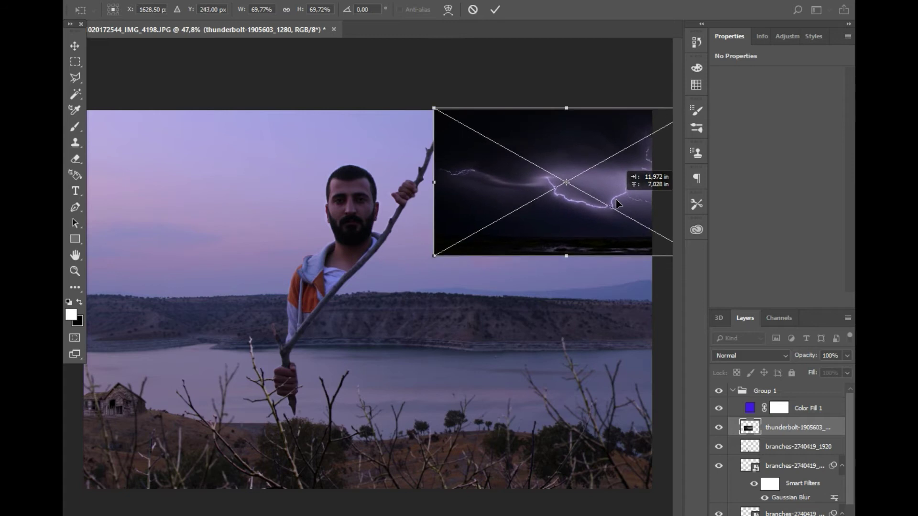
{"action": "key", "text": "e"}
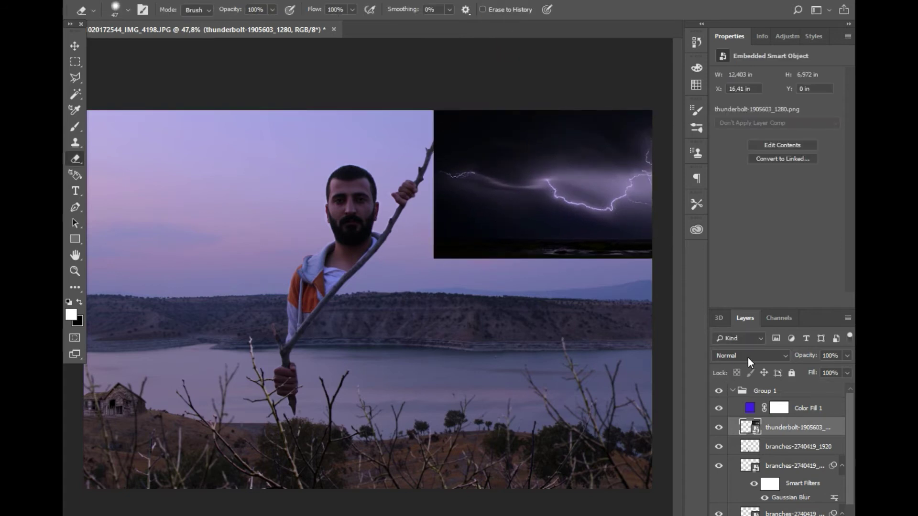
{"action": "left_click", "coordinate": [749, 356]}
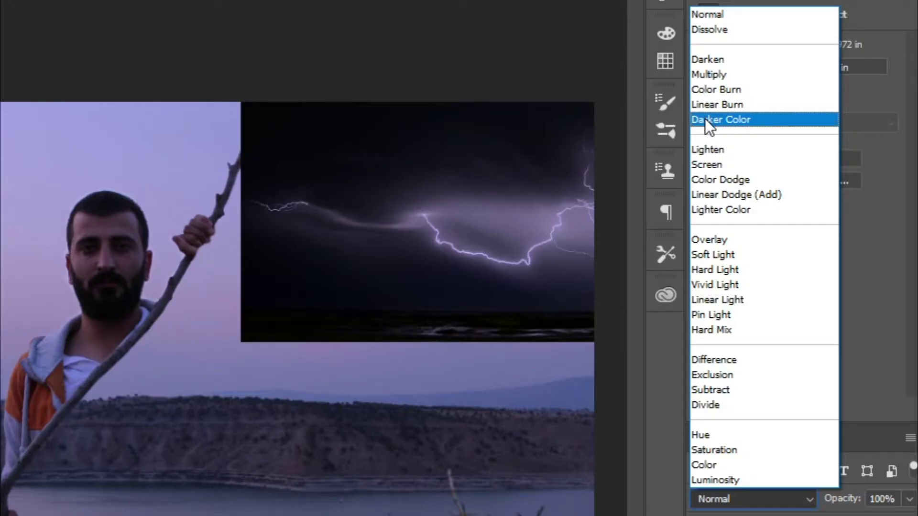
{"action": "left_click", "coordinate": [725, 162]}
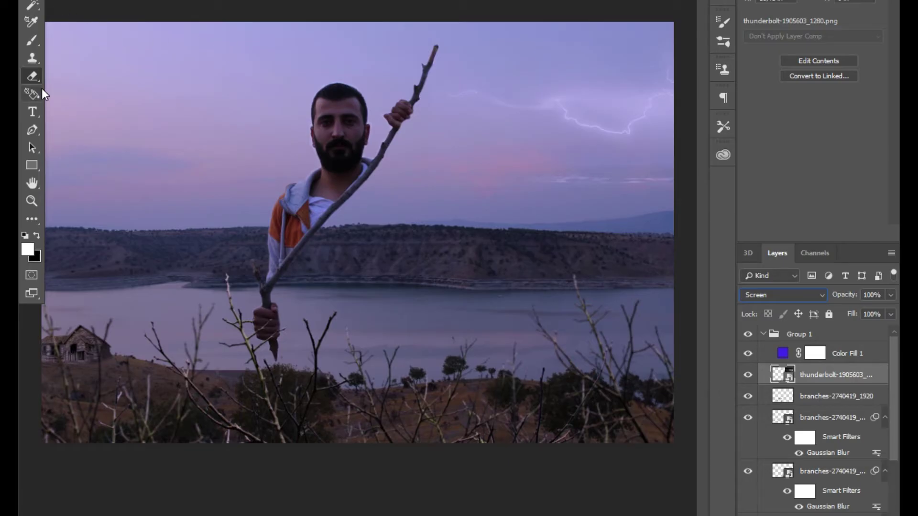
{"action": "left_click", "coordinate": [448, 215]}
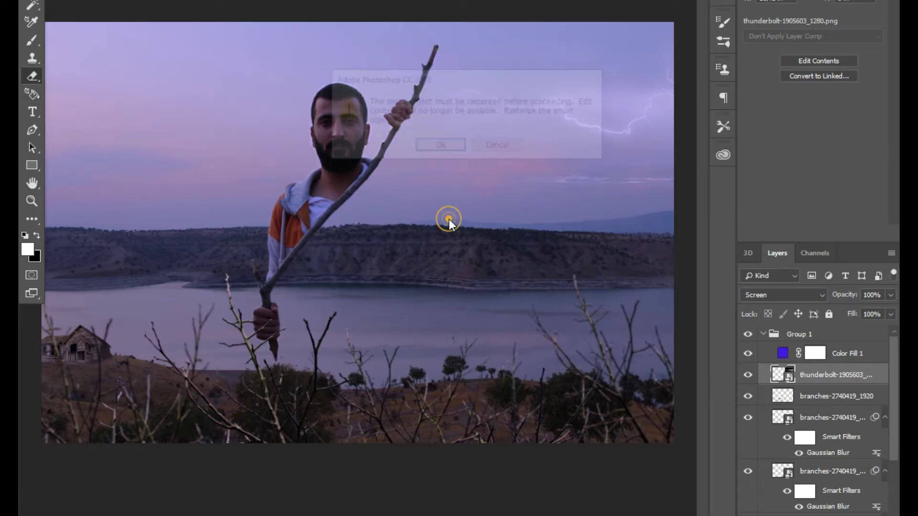
Rasterize the lightning layer, erase the faint right-edge streak, and lower the eraser opacity.
{"action": "left_click", "coordinate": [439, 147]}
{"action": "left_click_drag", "start_coordinate": [557, 179], "coordinate": [684, 180]}
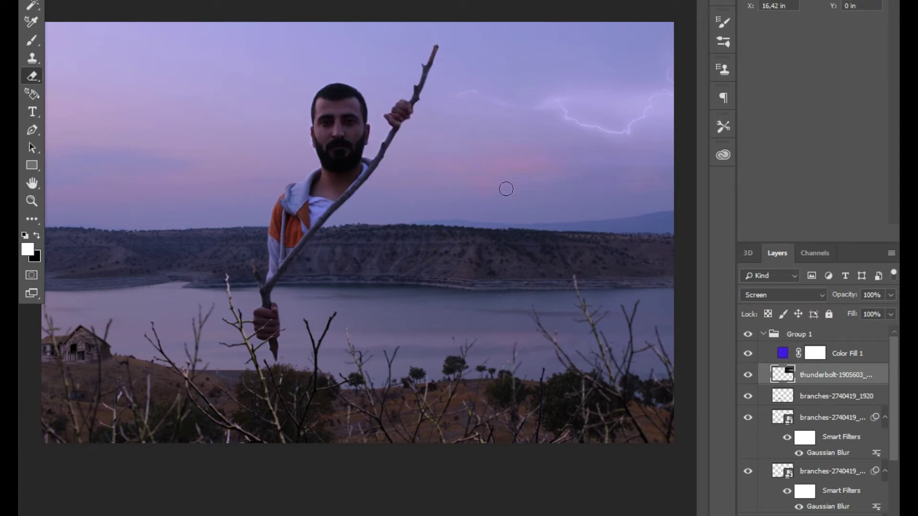
{"action": "left_click_drag", "start_coordinate": [573, 179], "coordinate": [532, 178]}
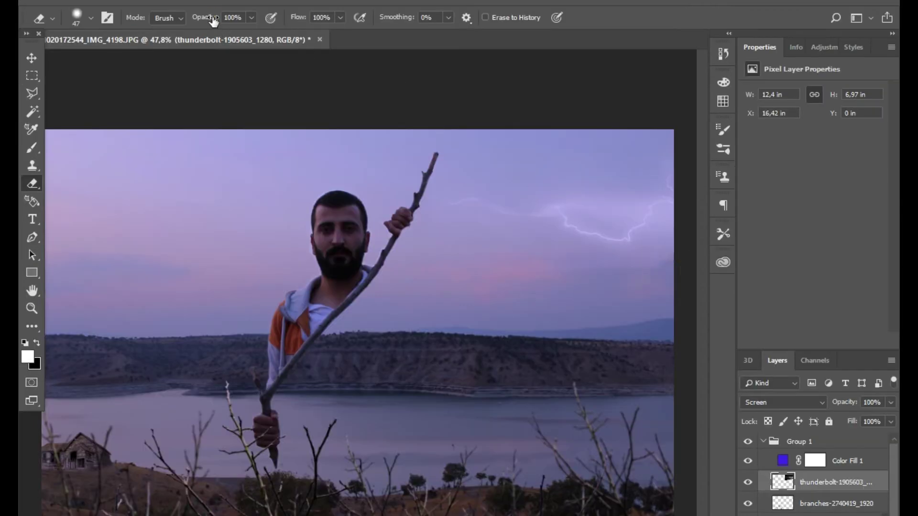
{"action": "left_click_drag", "start_coordinate": [212, 20], "coordinate": [199, 21]}
{"action": "left_click_drag", "start_coordinate": [194, 18], "coordinate": [167, 33]}
{"action": "key", "text": "F8"}
{"action": "key", "text": "F8"}
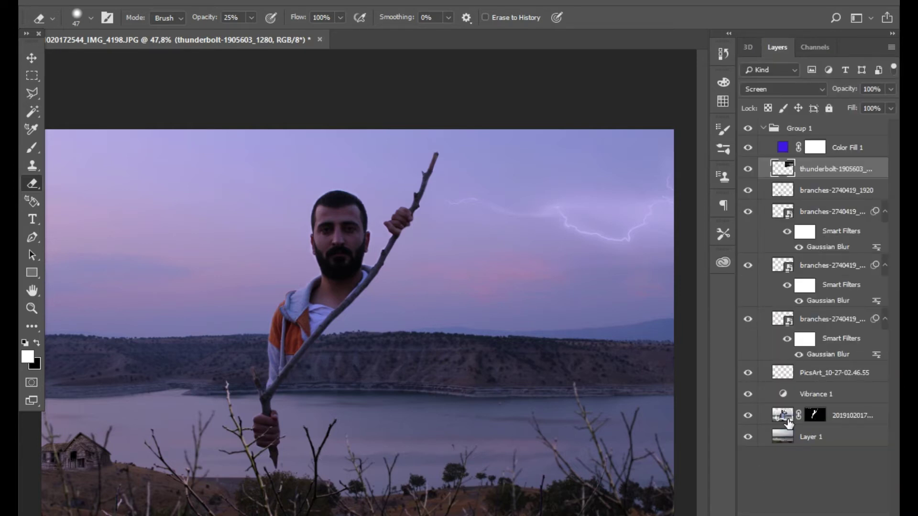
Soften the house layer with a 1.4 px Gaussian Blur.
{"action": "left_click", "coordinate": [785, 379]}
{"action": "key", "text": "ctrl+t"}
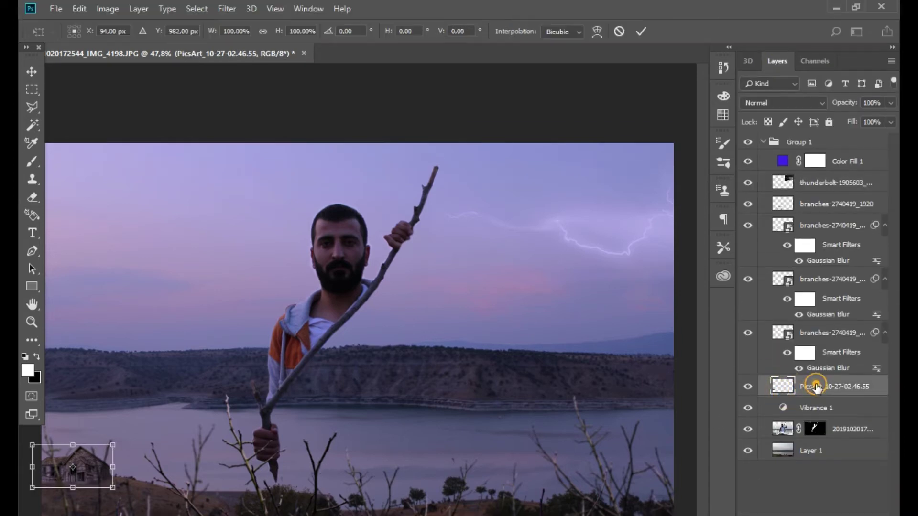
{"action": "left_click", "coordinate": [641, 31]}
{"action": "left_click", "coordinate": [227, 9]}
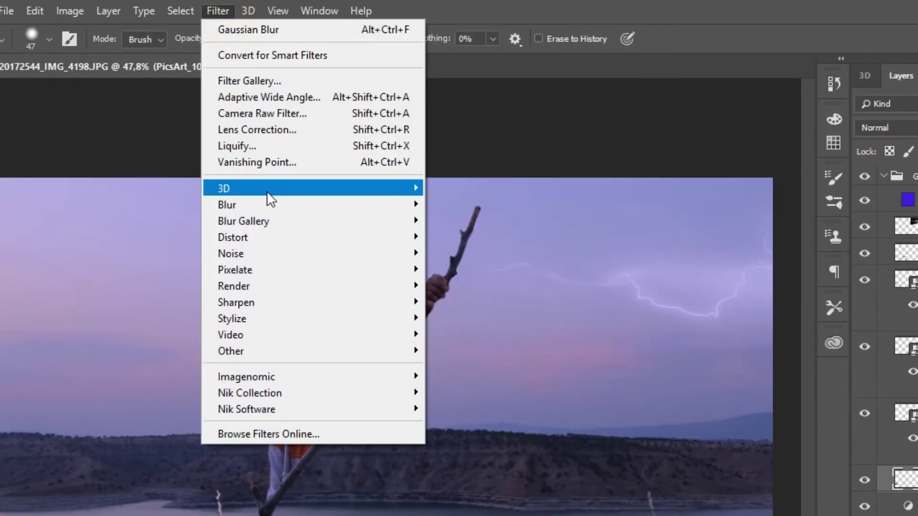
{"action": "mouse_move", "coordinate": [227, 204]}
{"action": "left_click", "coordinate": [469, 268]}
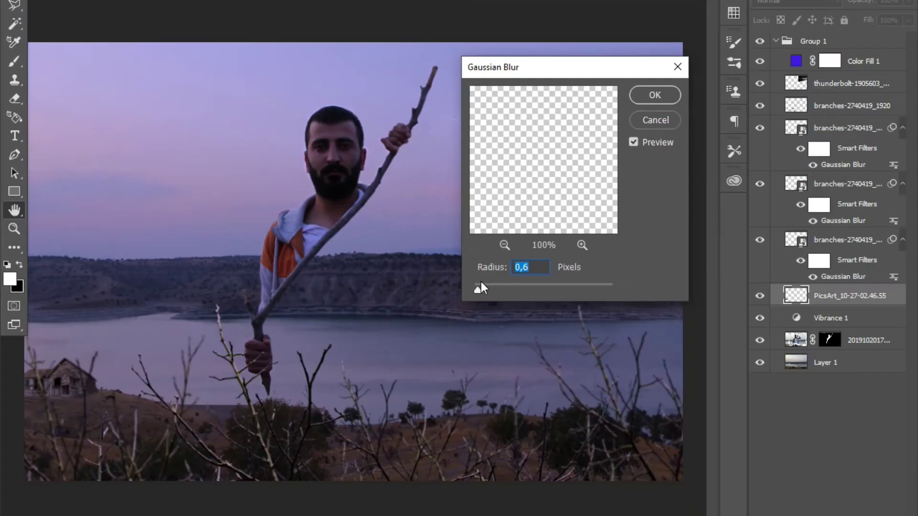
{"action": "mouse_move", "coordinate": [480, 287]}
{"action": "left_mouse_down"}
{"action": "mouse_move", "coordinate": [563, 297]}
{"action": "mouse_move", "coordinate": [484, 294]}
{"action": "left_mouse_up"}
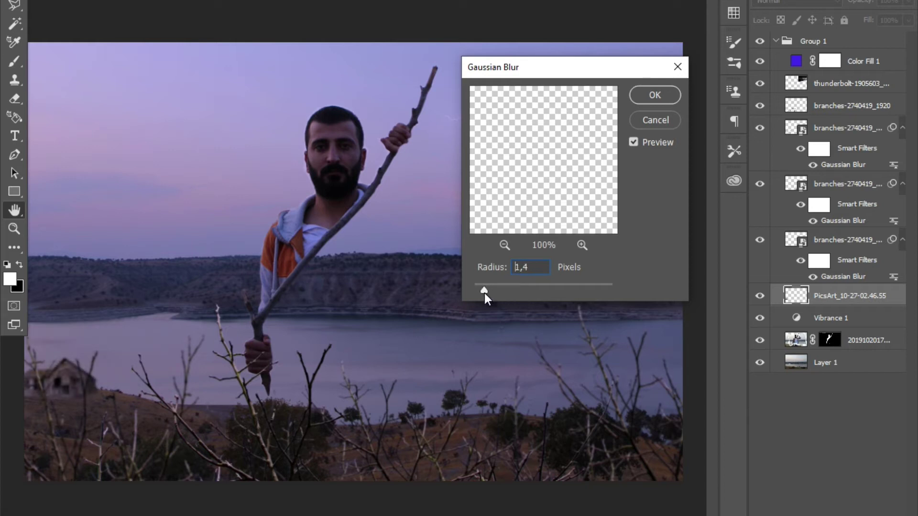
{"action": "left_click", "coordinate": [643, 97]}
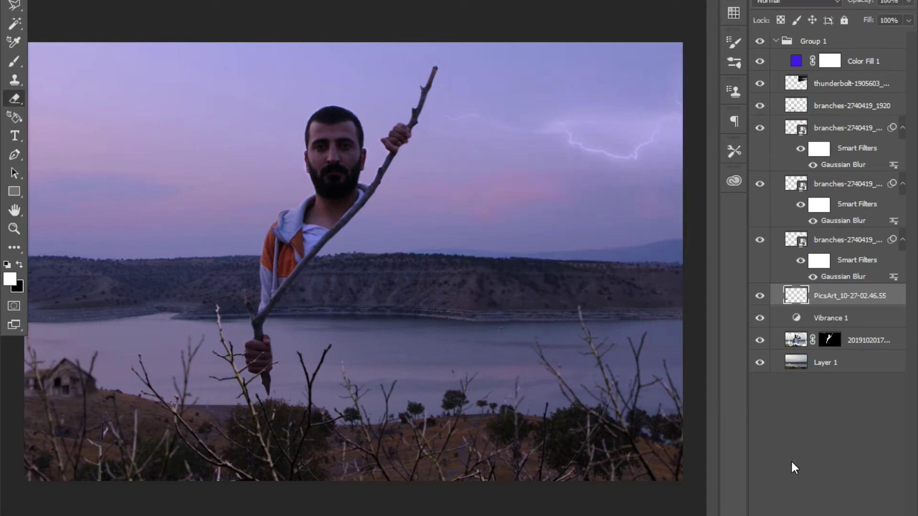
Enlarge the house slightly and move it to a new spot on the lower-left hillside.
{"action": "key", "text": "ctrl+t"}
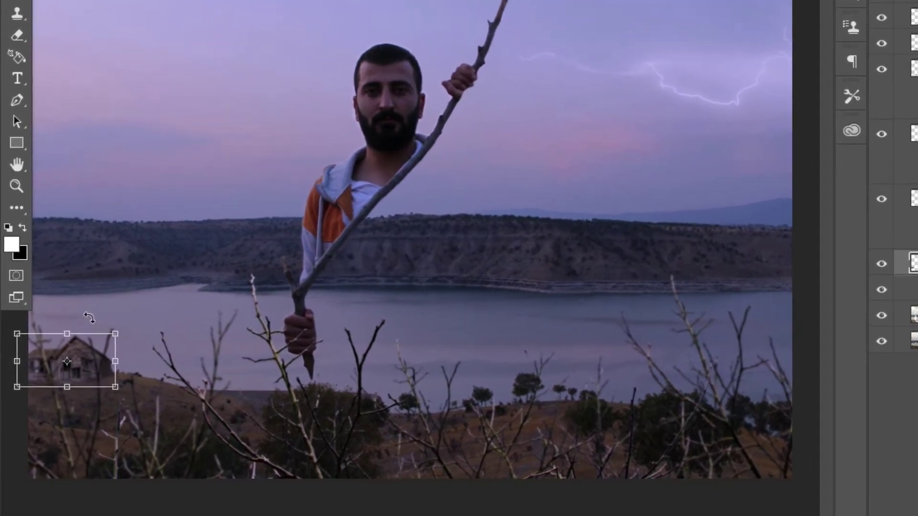
{"action": "left_click", "coordinate": [115, 333]}
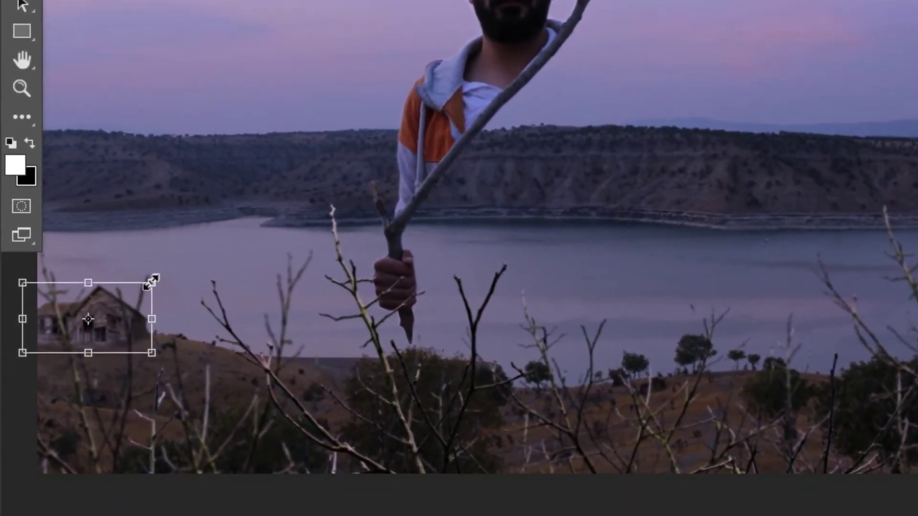
{"action": "left_click_drag", "start_coordinate": [152, 282], "coordinate": [168, 255]}
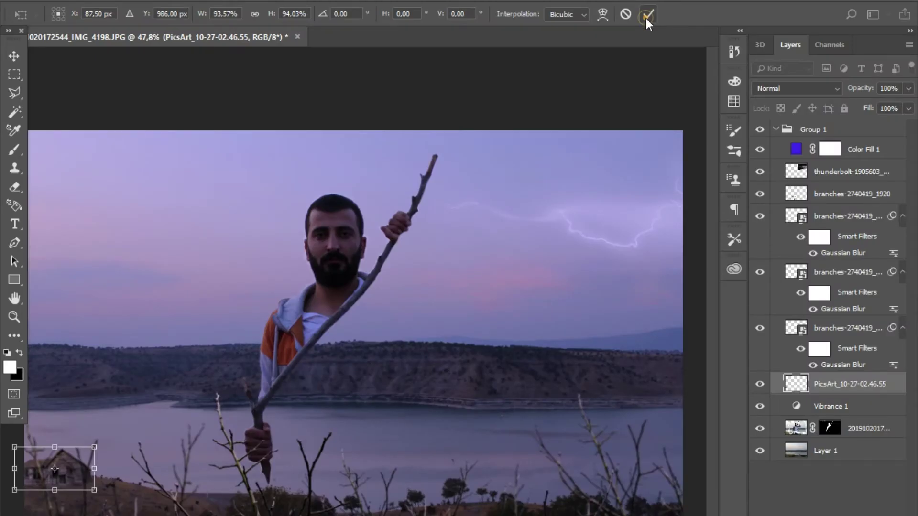
{"action": "left_click", "coordinate": [647, 15]}
{"action": "key", "text": "e"}
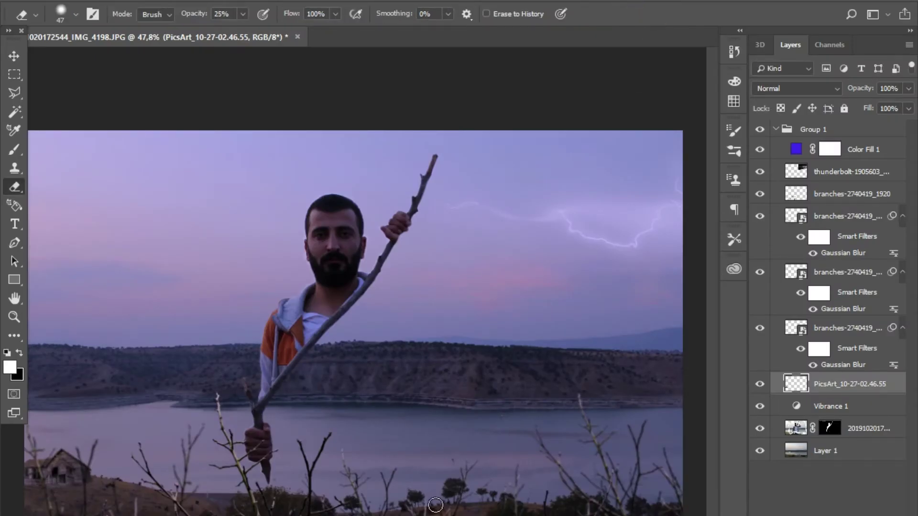
{"action": "key", "text": "ctrl+t"}
{"action": "left_click_drag", "start_coordinate": [63, 449], "coordinate": [69, 466]}
{"action": "left_click", "coordinate": [648, 14]}
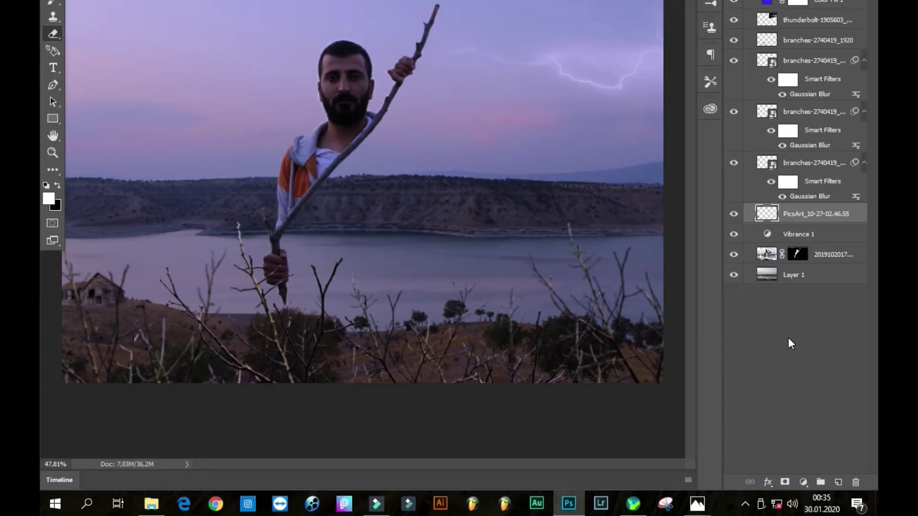
Place the moon image in the upper-left sky, enlarged to about 150%.
{"action": "left_click", "coordinate": [151, 503]}
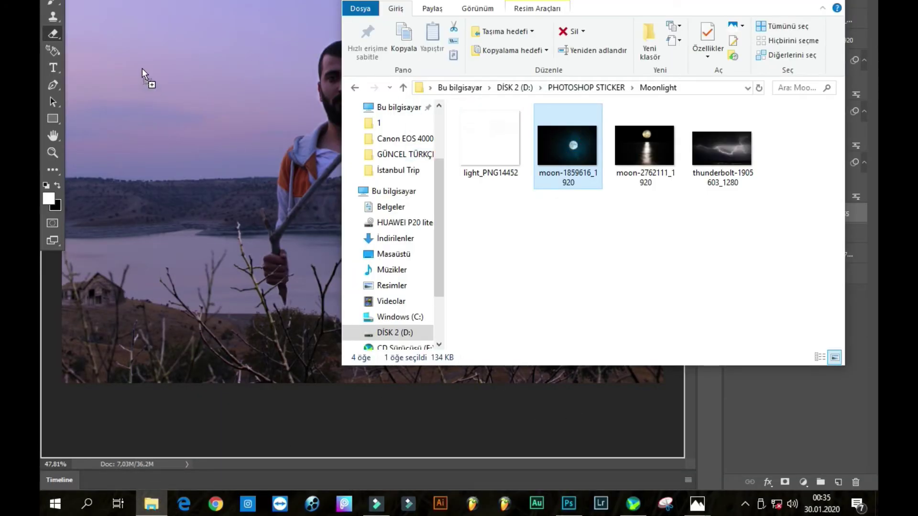
{"action": "left_click_drag", "start_coordinate": [572, 147], "coordinate": [148, 78]}
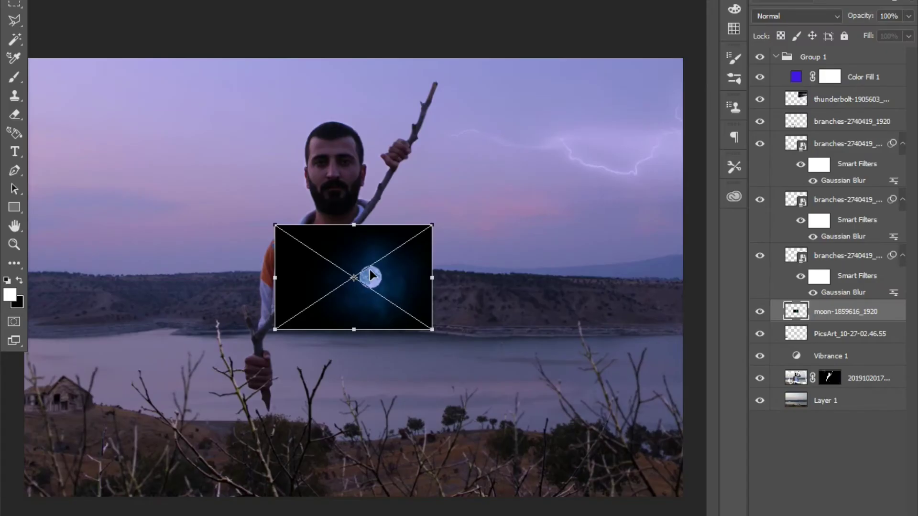
{"action": "left_click_drag", "start_coordinate": [369, 269], "coordinate": [107, 103]}
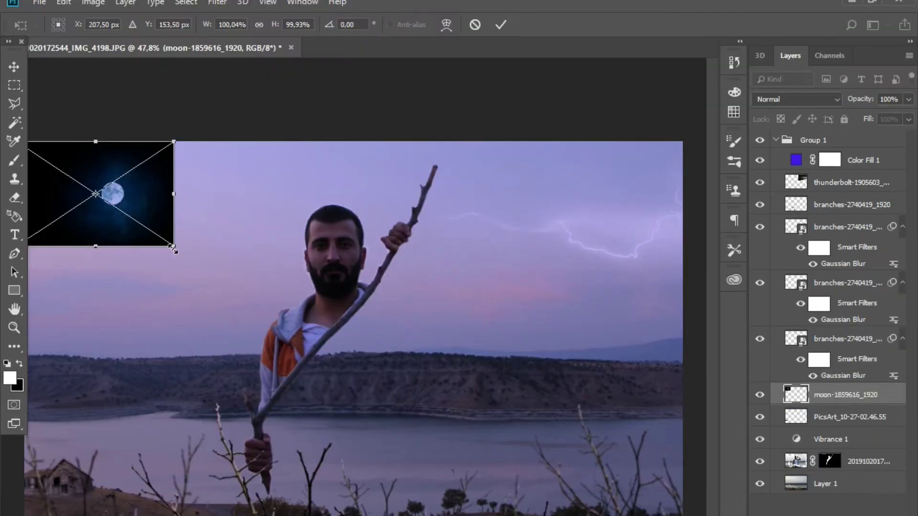
{"action": "left_click_drag", "start_coordinate": [173, 248], "coordinate": [252, 303]}
{"action": "left_click_drag", "start_coordinate": [236, 262], "coordinate": [165, 240]}
{"action": "left_click", "coordinate": [502, 26]}
{"action": "key", "text": "e"}
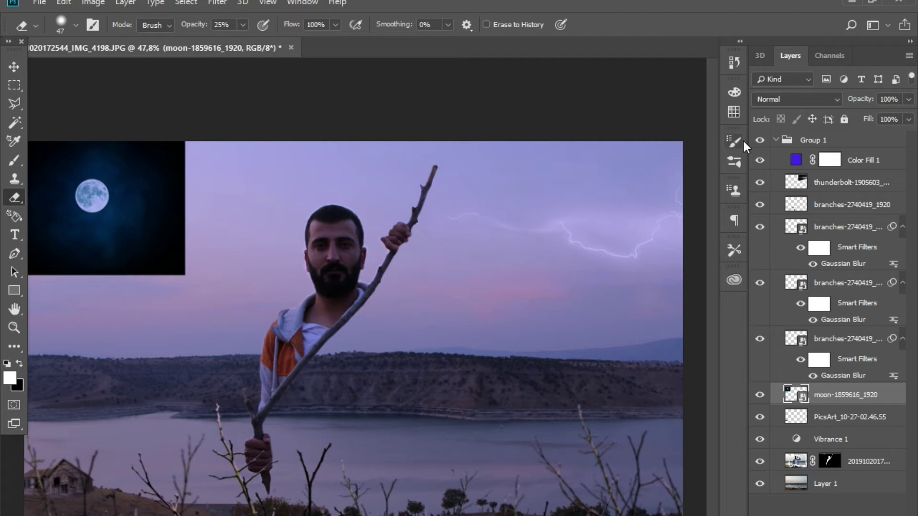
Blend the moon layer with Screen and enlarge it to about 212%.
{"action": "left_click", "coordinate": [802, 105]}
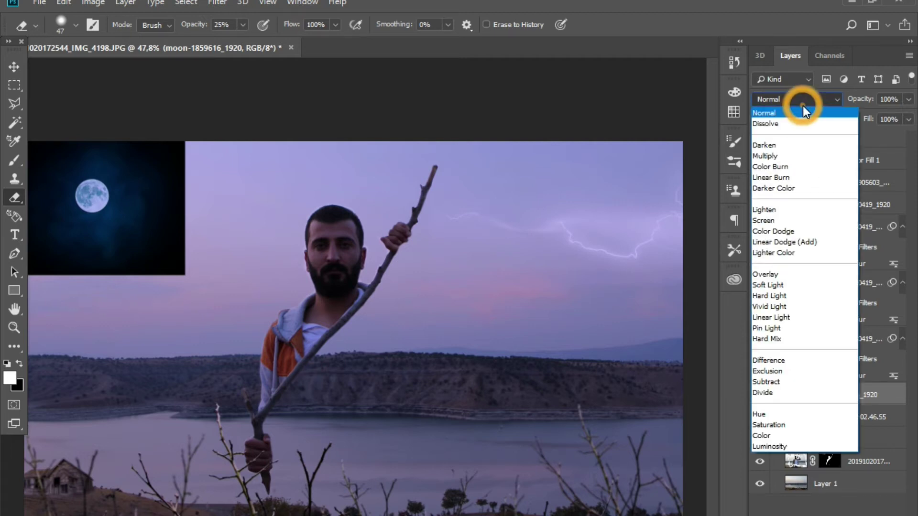
{"action": "left_click", "coordinate": [787, 222]}
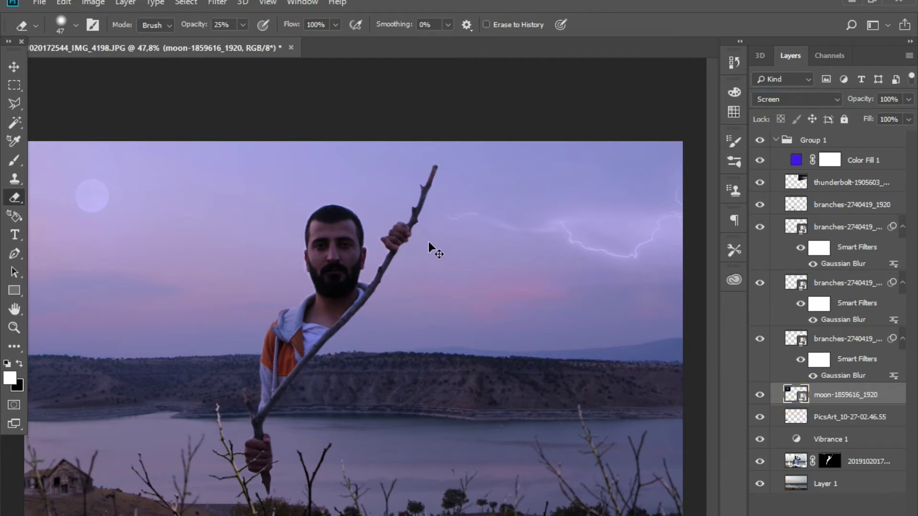
{"action": "key", "text": "ctrl+t"}
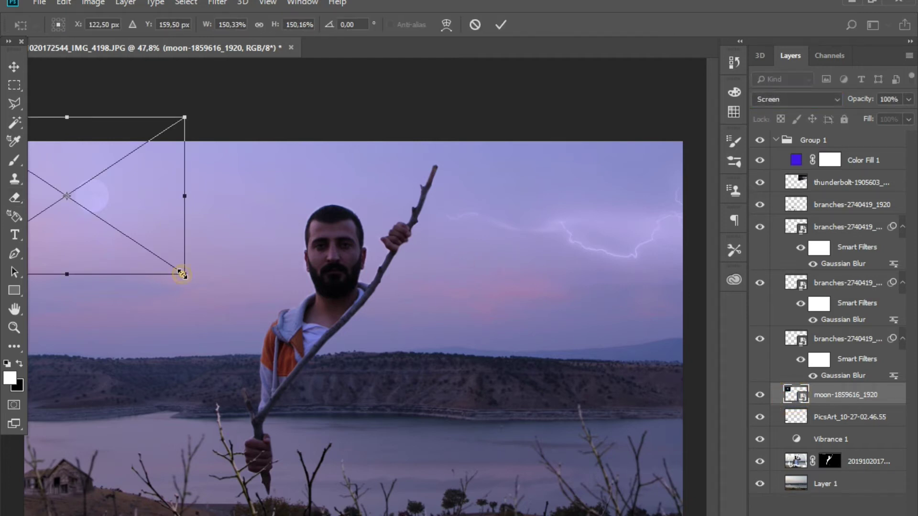
{"action": "left_click_drag", "start_coordinate": [182, 274], "coordinate": [184, 277]}
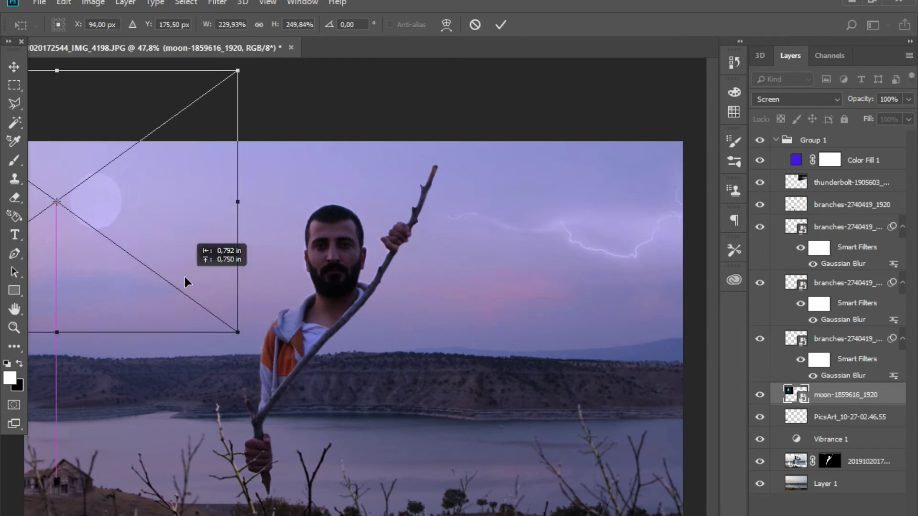
{"action": "left_click_drag", "start_coordinate": [185, 278], "coordinate": [205, 293]}
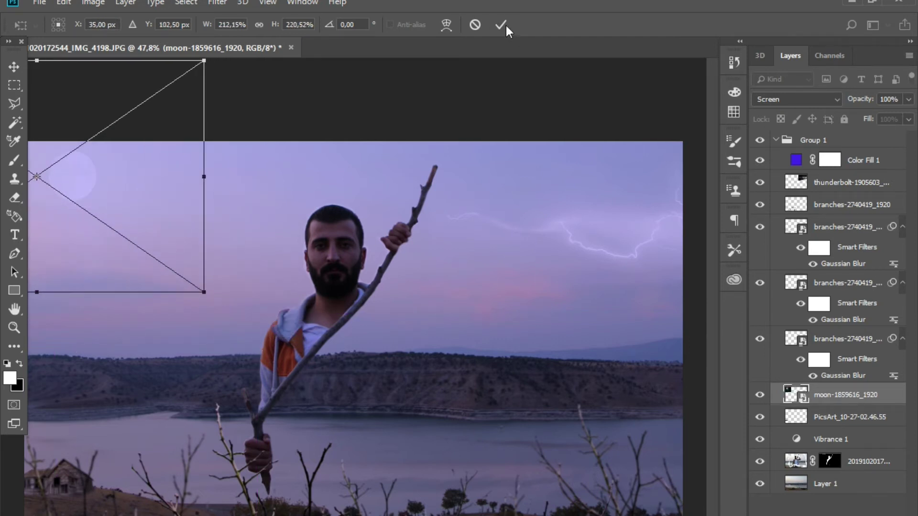
{"action": "left_click", "coordinate": [500, 25]}
{"action": "key", "text": "e"}
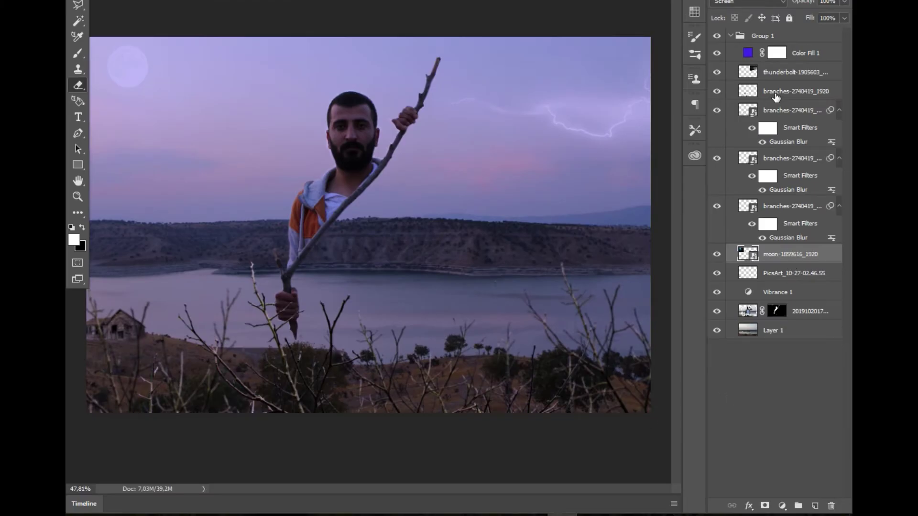
Move the branches-2740419_1920 layer down about 2 inches.
{"action": "left_click", "coordinate": [775, 96]}
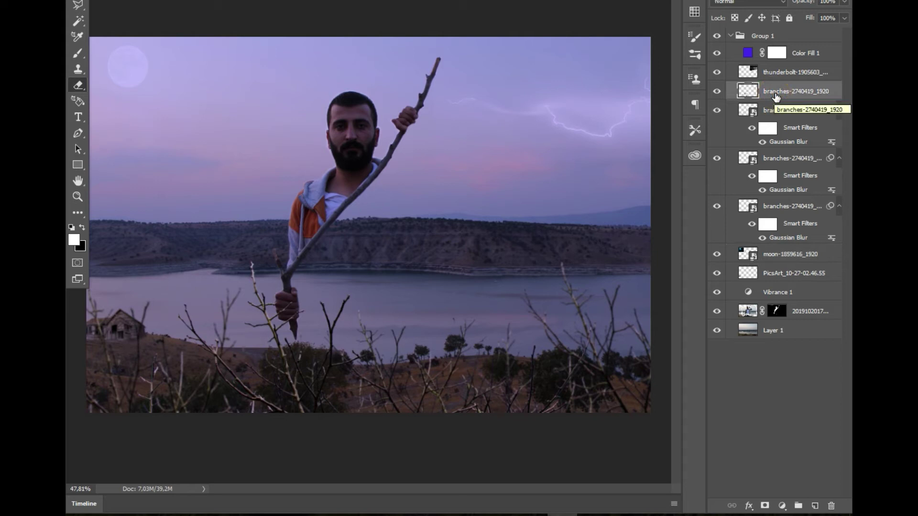
{"action": "key", "text": "ctrl+t"}
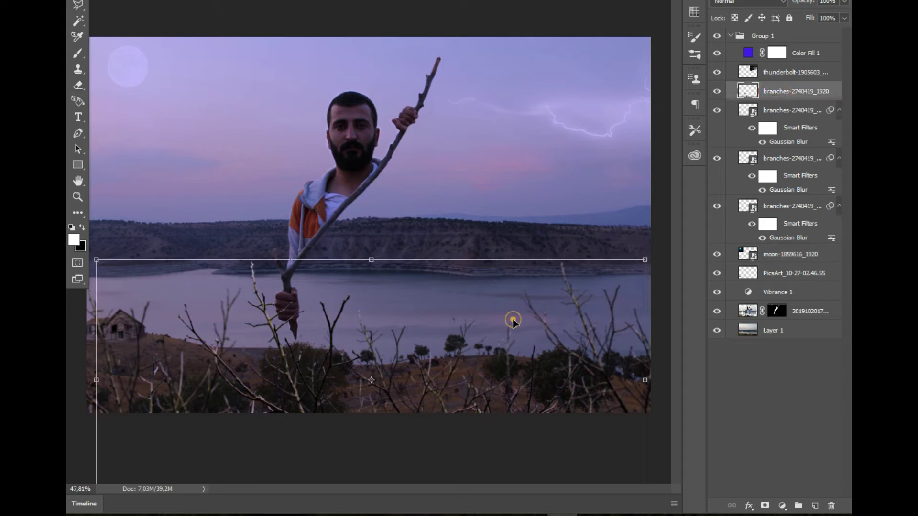
{"action": "left_click_drag", "start_coordinate": [512, 322], "coordinate": [512, 366]}
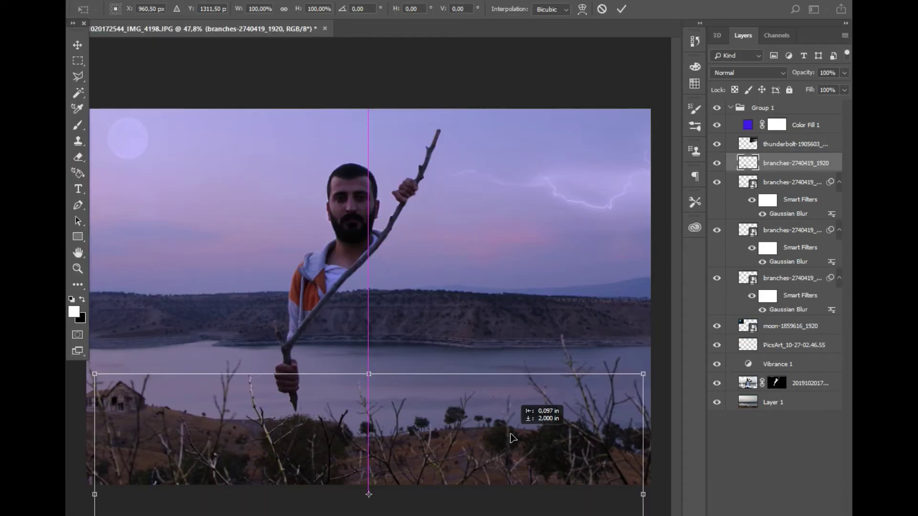
{"action": "left_click_drag", "start_coordinate": [512, 438], "coordinate": [513, 437]}
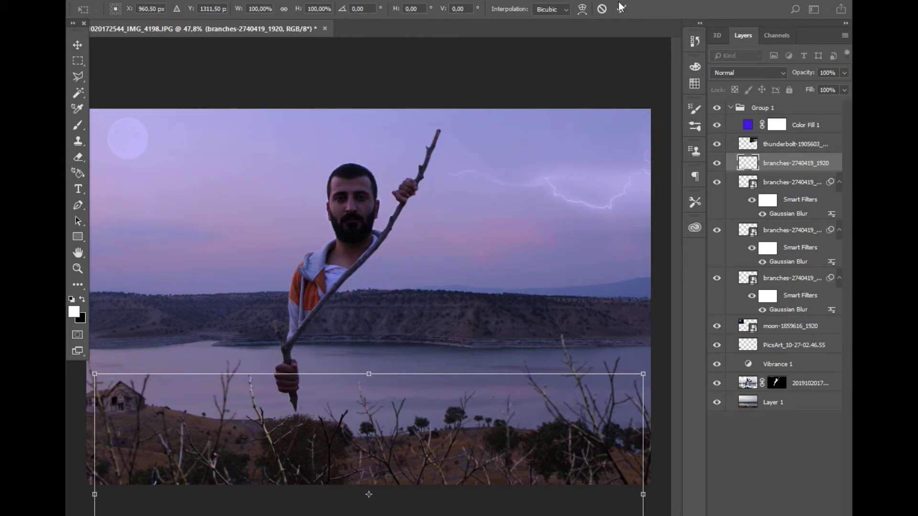
{"action": "left_click", "coordinate": [620, 8]}
{"action": "key", "text": "e"}
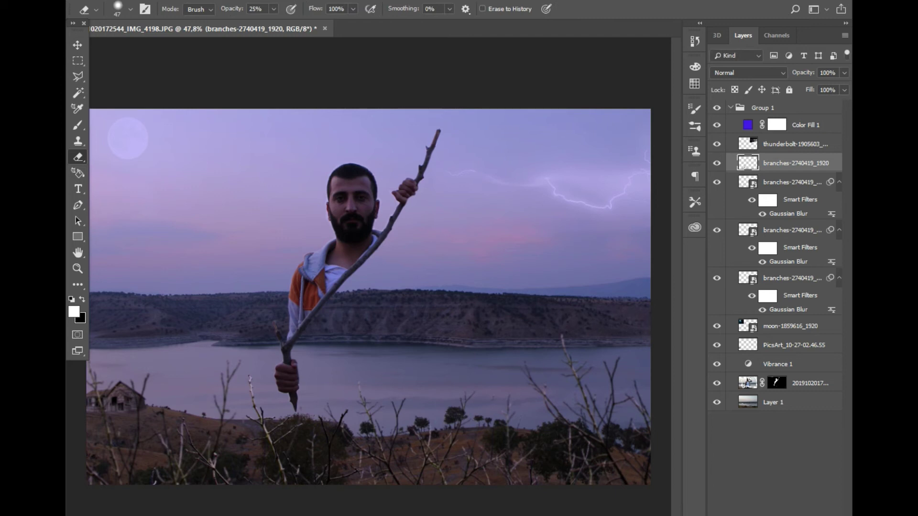
Apply a 1.2 px Gaussian Blur to the branches layer.
{"action": "left_click", "coordinate": [262, 3]}
{"action": "left_click", "coordinate": [281, 127]}
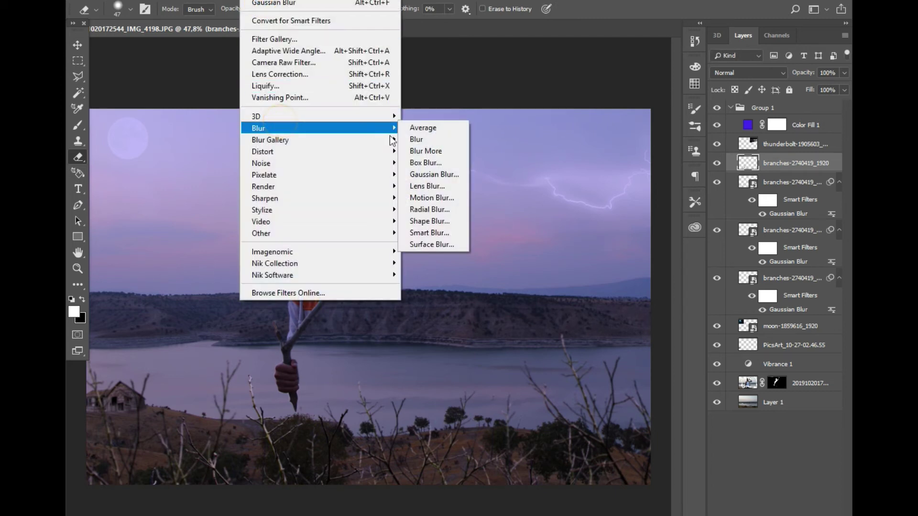
{"action": "left_click", "coordinate": [426, 175]}
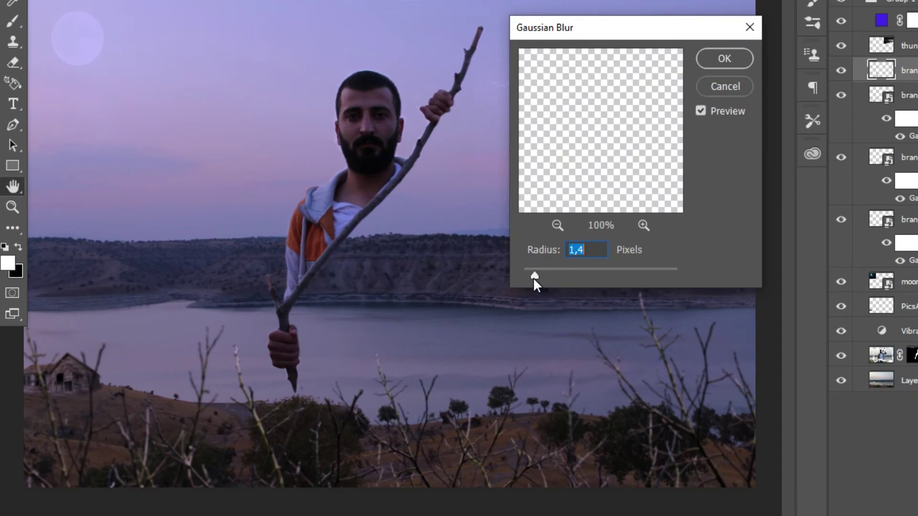
{"action": "left_click_drag", "start_coordinate": [534, 278], "coordinate": [532, 277]}
{"action": "left_click", "coordinate": [724, 58]}
{"action": "key", "text": "e"}
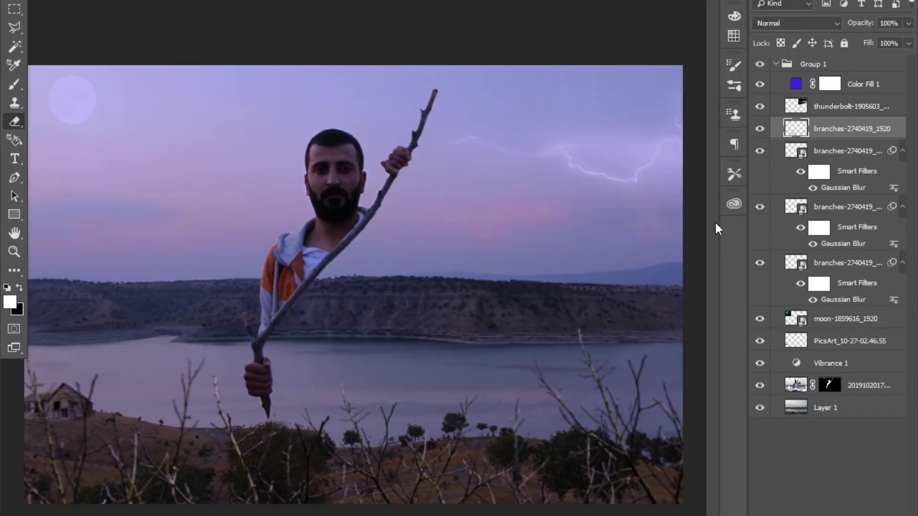
{"action": "left_click", "coordinate": [820, 134]}
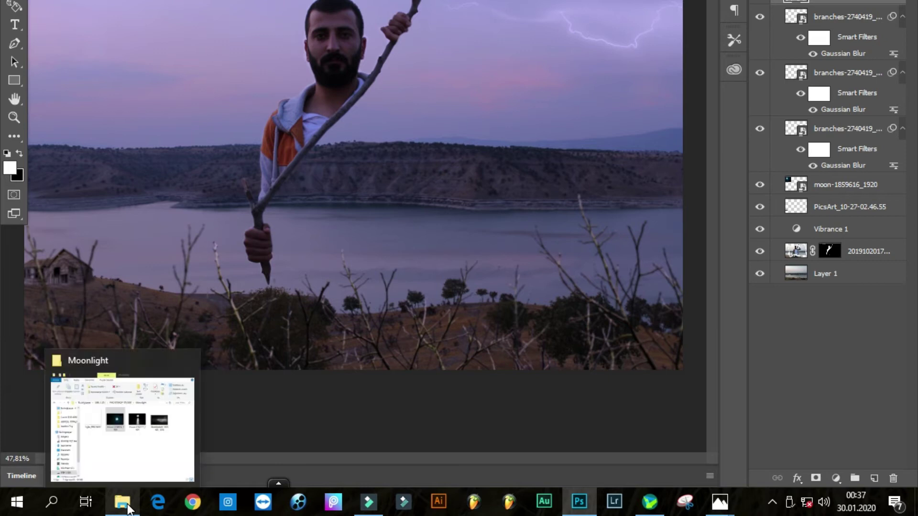
Browse PHOTOSHOP STICKER's ALL STICKER folder, then open Nature and Sky and select the branches image.
{"action": "left_click", "coordinate": [122, 502]}
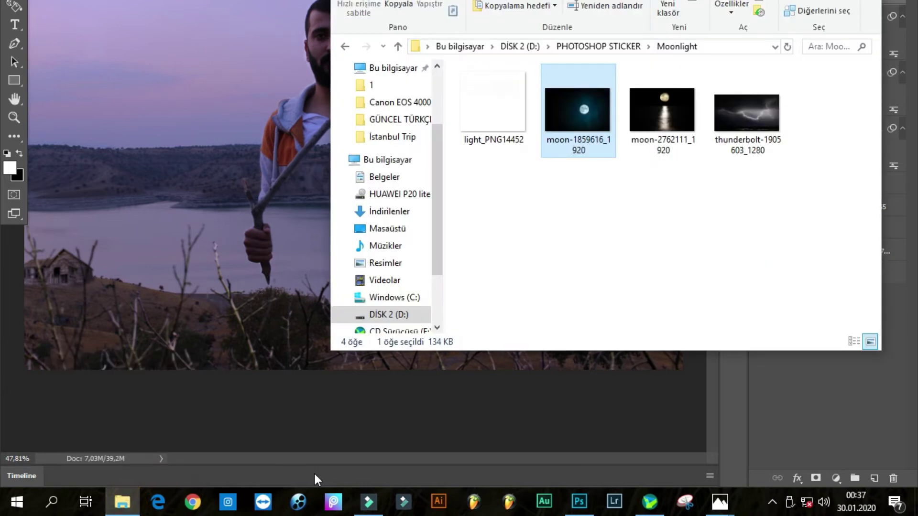
{"action": "left_click", "coordinate": [397, 46]}
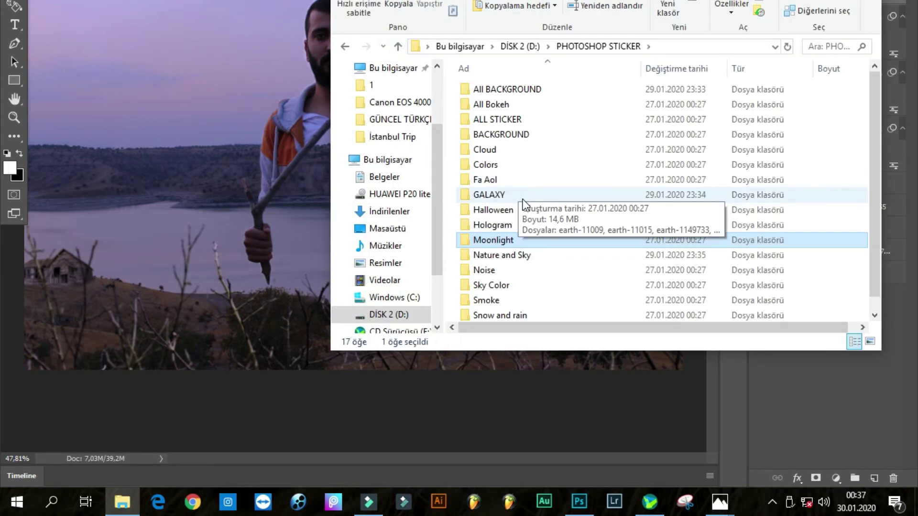
{"action": "double_click", "coordinate": [524, 120]}
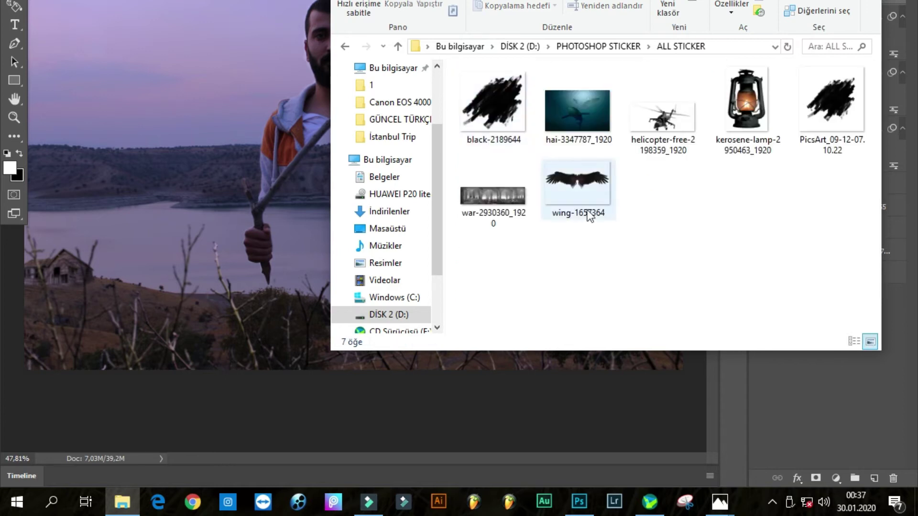
{"action": "left_click", "coordinate": [397, 46]}
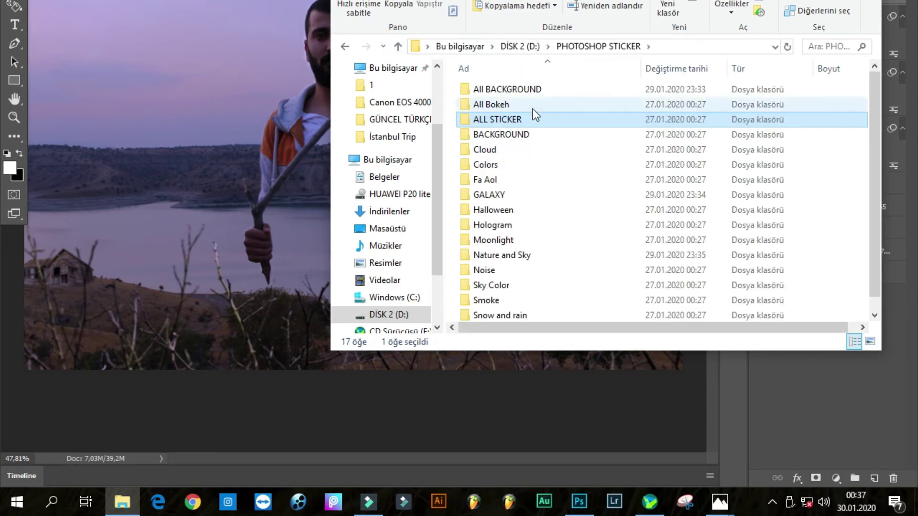
{"action": "double_click", "coordinate": [502, 255]}
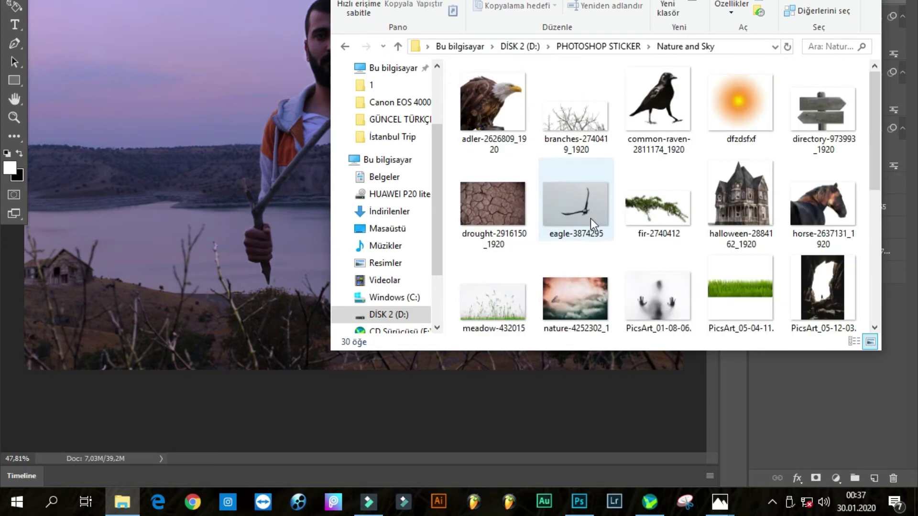
{"action": "left_click", "coordinate": [571, 104]}
{"action": "scroll", "coordinate": [575, 116], "scroll_direction": "down", "scroll_amount": 1}
{"action": "scroll", "coordinate": [578, 118], "scroll_direction": "down", "scroll_amount": 1}
{"action": "scroll", "coordinate": [583, 120], "scroll_direction": "up", "scroll_amount": 2}
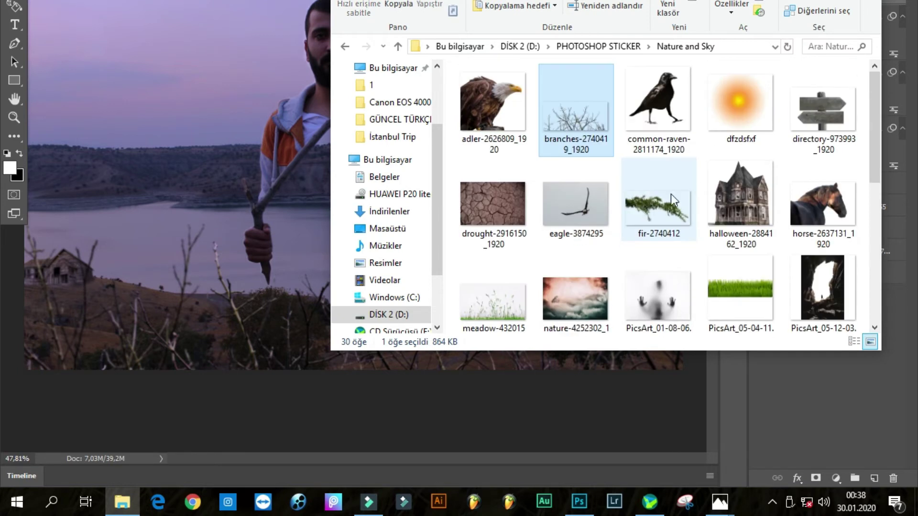
Place the branches image in the lower-left foreground and stack it beneath the blurred branches copies.
{"action": "left_click_drag", "start_coordinate": [583, 102], "coordinate": [239, 122]}
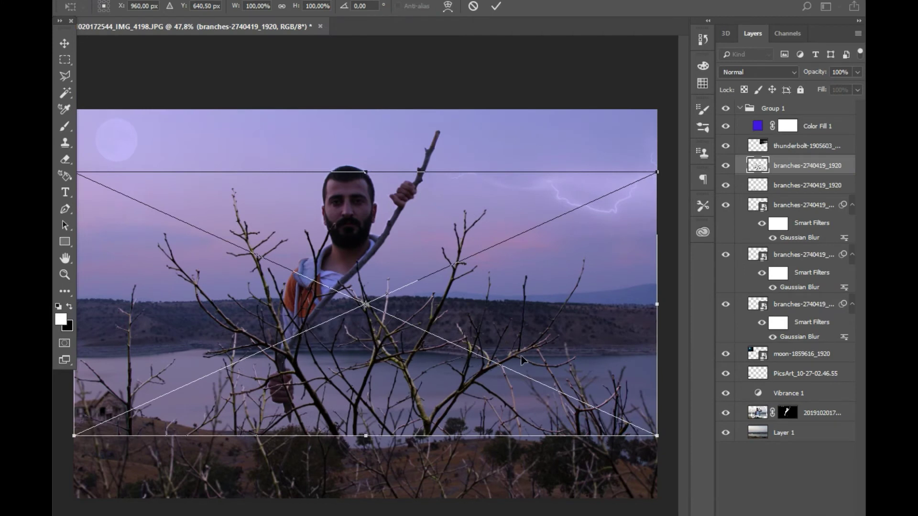
{"action": "left_click_drag", "start_coordinate": [520, 344], "coordinate": [401, 382]}
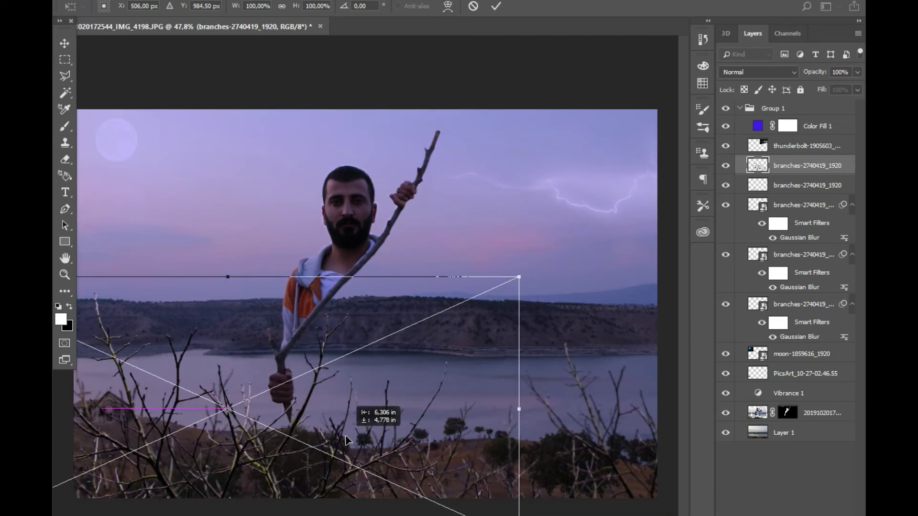
{"action": "left_click_drag", "start_coordinate": [402, 382], "coordinate": [336, 439]}
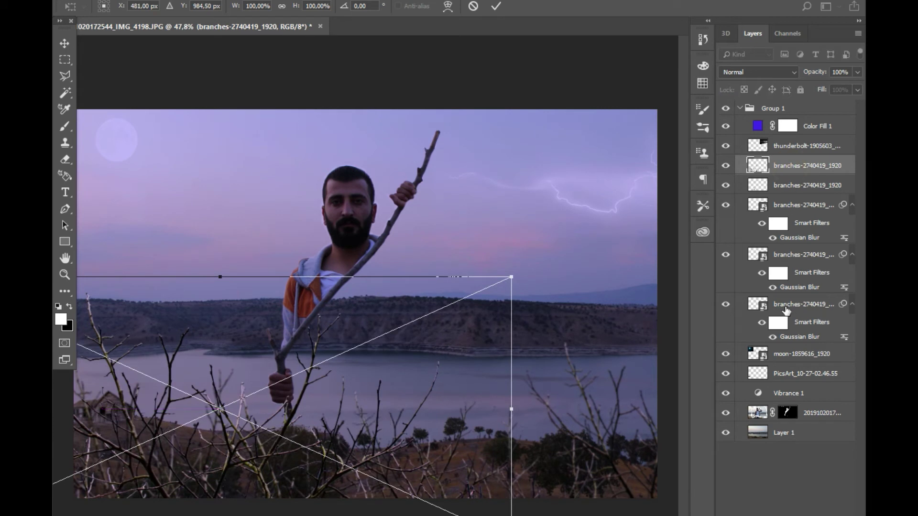
{"action": "left_click", "coordinate": [496, 6]}
{"action": "key", "text": "e"}
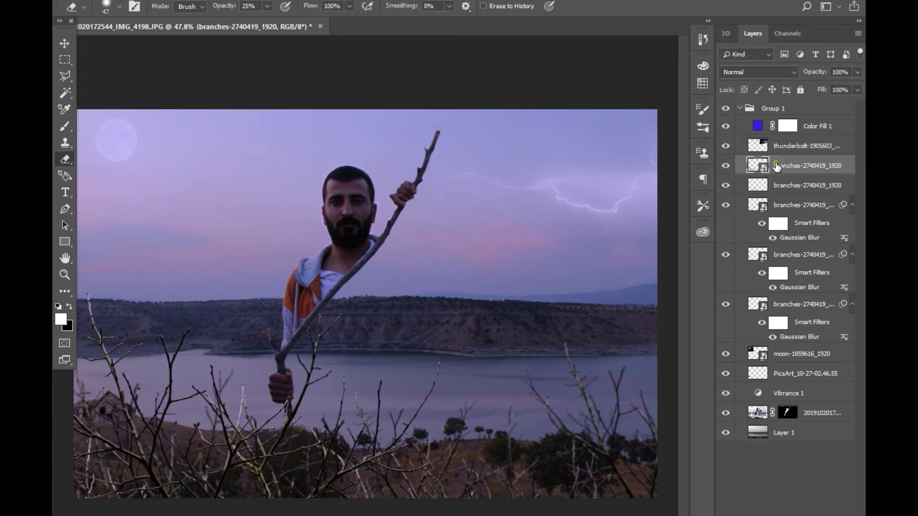
{"action": "left_click_drag", "start_coordinate": [776, 166], "coordinate": [778, 339]}
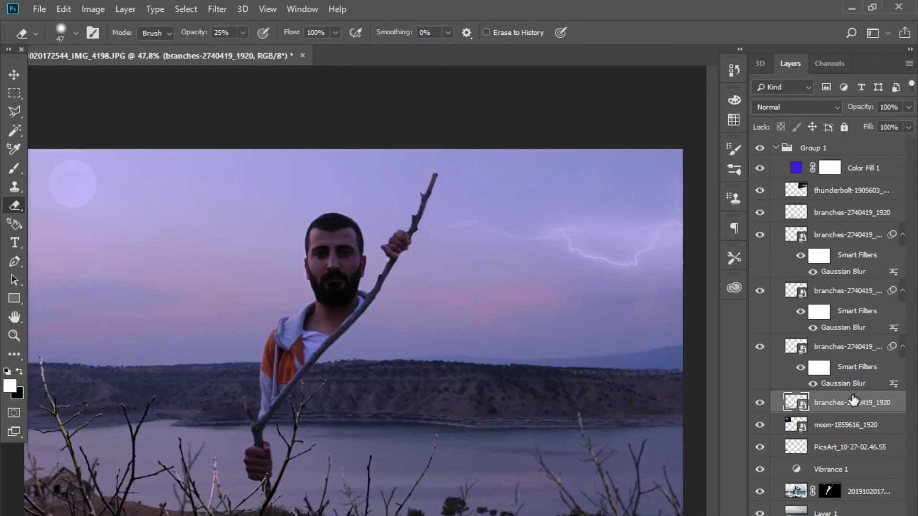
Apply a 1.3 px Gaussian Blur to the lowest branches layer.
{"action": "left_click", "coordinate": [854, 397]}
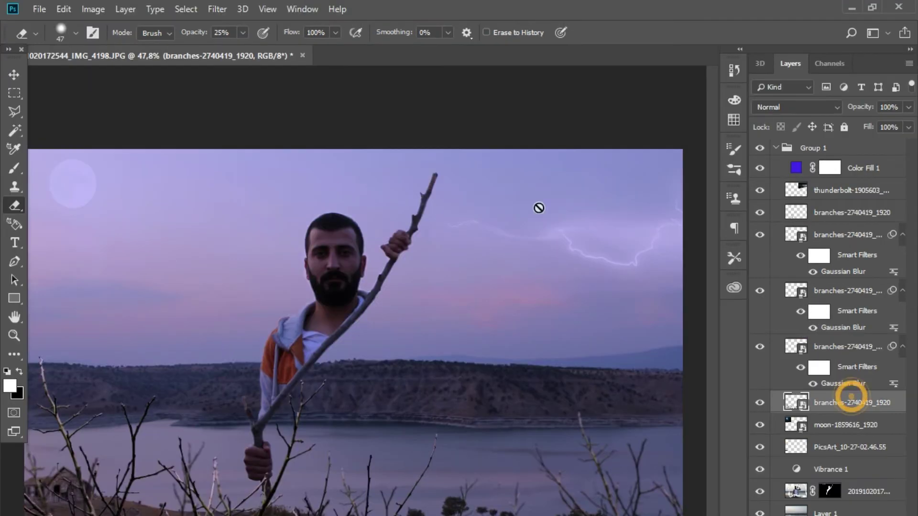
{"action": "left_click", "coordinate": [216, 9]}
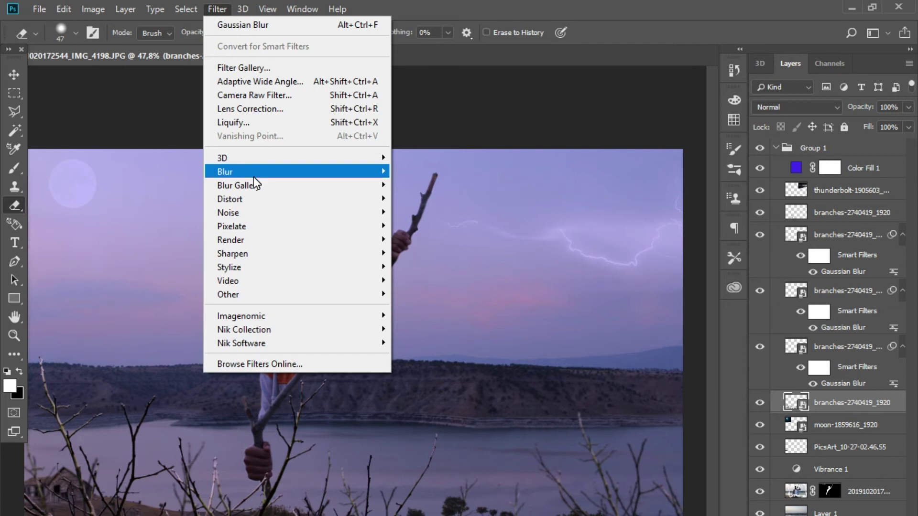
{"action": "mouse_move", "coordinate": [236, 171]}
{"action": "left_click", "coordinate": [416, 226]}
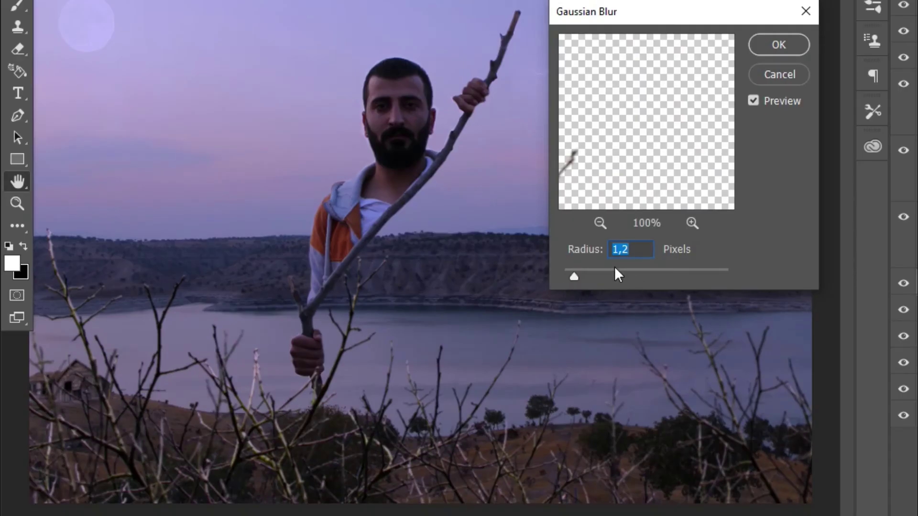
{"action": "left_click_drag", "start_coordinate": [574, 278], "coordinate": [569, 278]}
{"action": "left_click", "coordinate": [787, 47]}
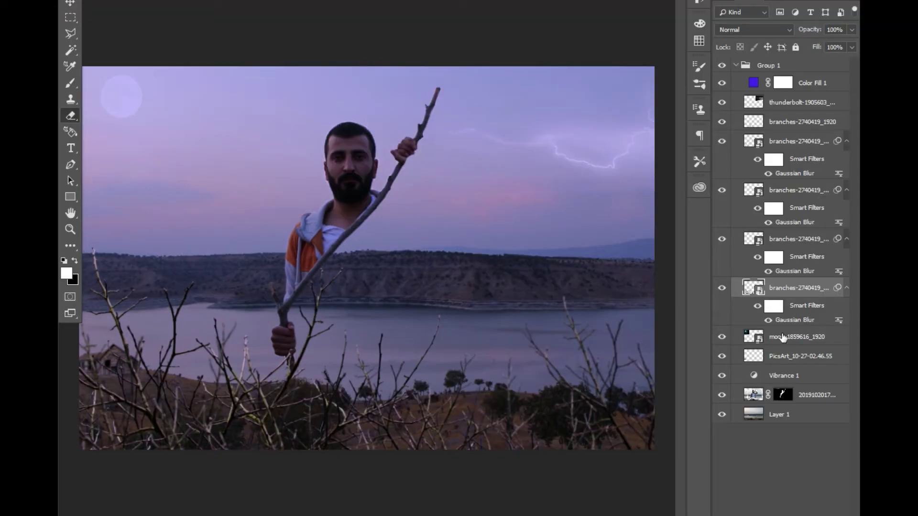
Mirror the blurred branches horizontally and slide them toward the left foreground.
{"action": "key", "text": "ctrl+t"}
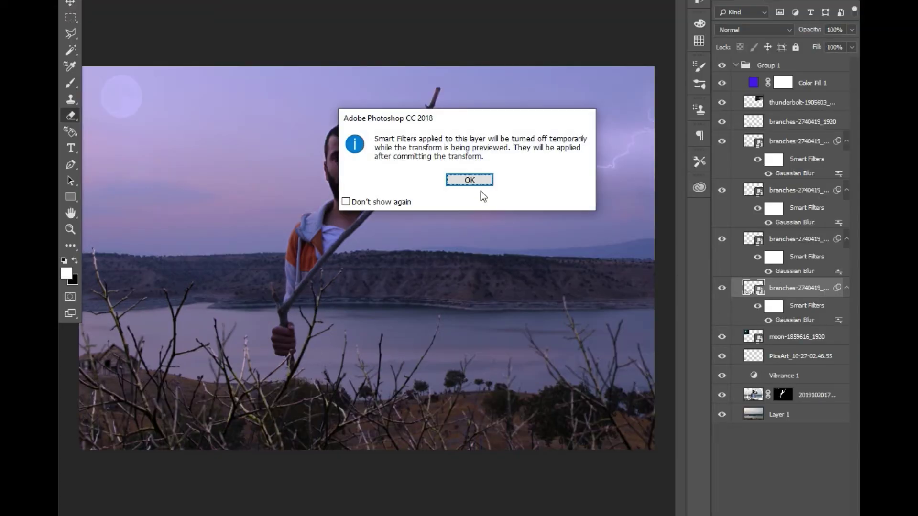
{"action": "left_click", "coordinate": [478, 182]}
{"action": "mouse_move", "coordinate": [309, 341]}
{"action": "left_mouse_down"}
{"action": "mouse_move", "coordinate": [295, 353]}
{"action": "mouse_move", "coordinate": [316, 347]}
{"action": "left_mouse_up"}
{"action": "right_click", "coordinate": [320, 344]}
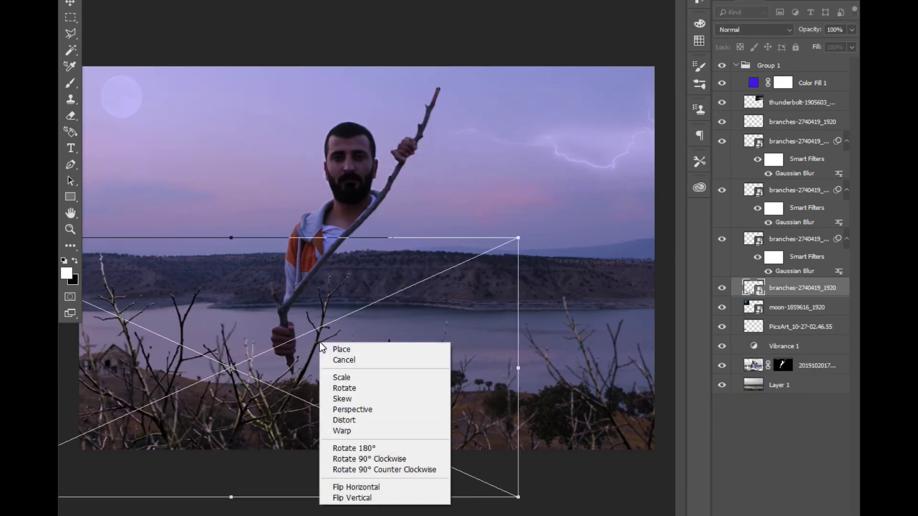
{"action": "left_click", "coordinate": [375, 498]}
{"action": "right_click", "coordinate": [345, 417]}
{"action": "left_click", "coordinate": [369, 395]}
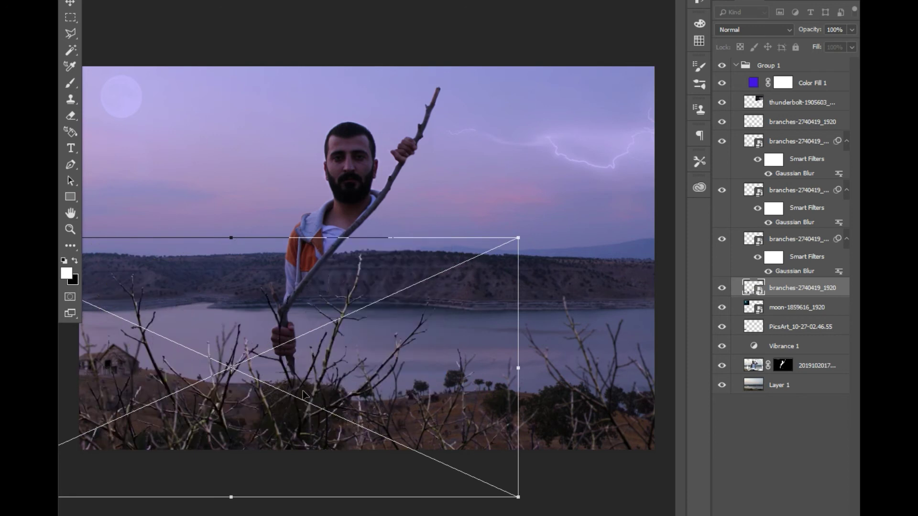
{"action": "left_click_drag", "start_coordinate": [309, 392], "coordinate": [125, 398]}
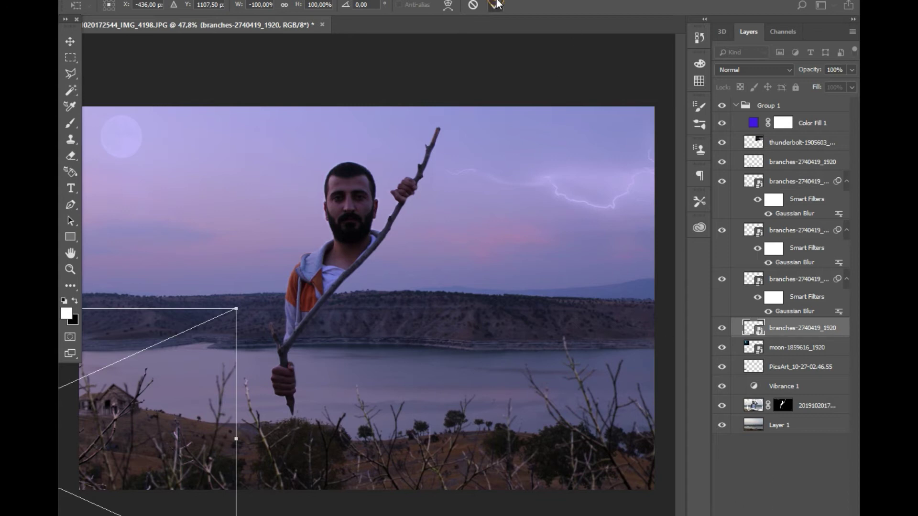
{"action": "left_click", "coordinate": [495, 5]}
{"action": "key", "text": "e"}
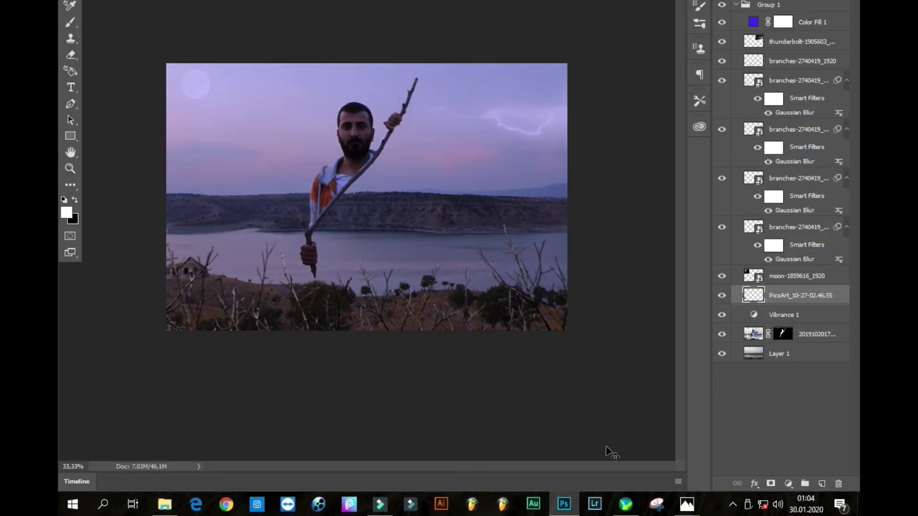
Bring the cumulus cloud into the top-right sky, scaled to about two-thirds size.
{"action": "left_click", "coordinate": [165, 505]}
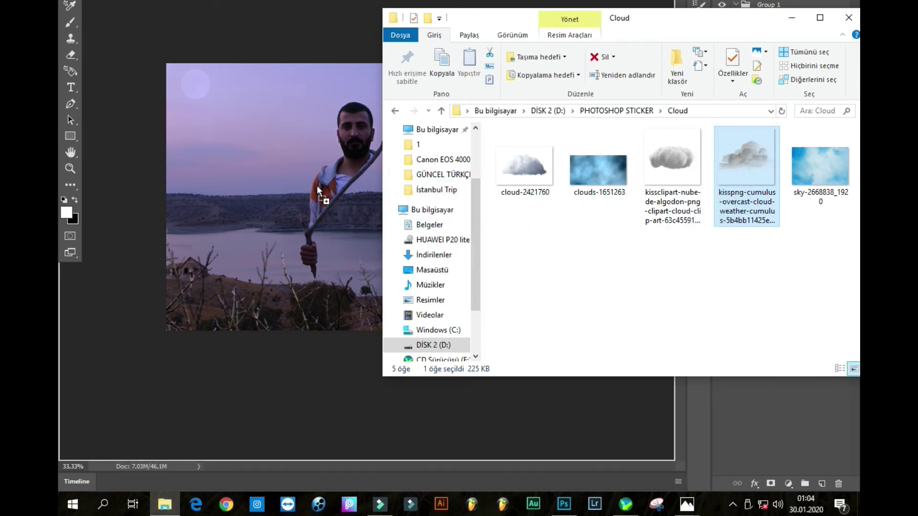
{"action": "left_click_drag", "start_coordinate": [756, 165], "coordinate": [322, 197]}
{"action": "mouse_move", "coordinate": [406, 233]}
{"action": "left_mouse_down"}
{"action": "mouse_move", "coordinate": [528, 164]}
{"action": "mouse_move", "coordinate": [542, 123]}
{"action": "left_mouse_up"}
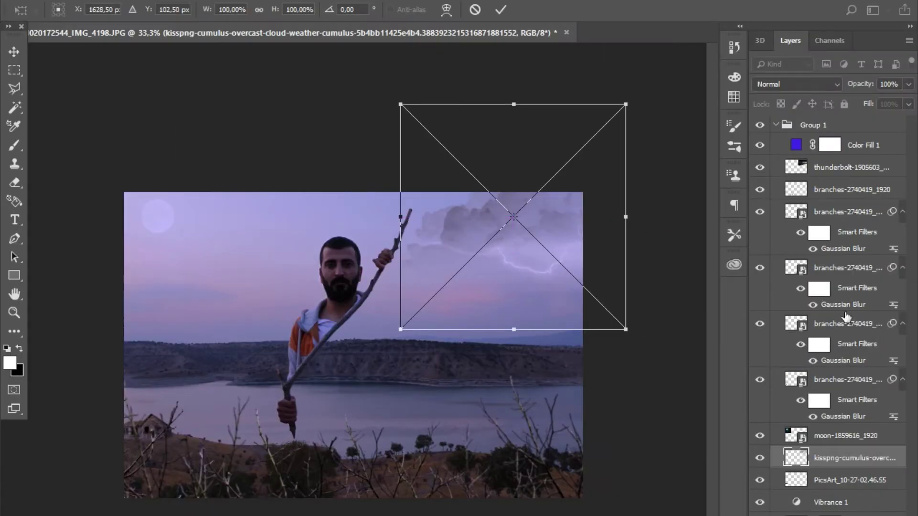
{"action": "mouse_move", "coordinate": [857, 83]}
{"action": "left_mouse_down"}
{"action": "mouse_move", "coordinate": [807, 98]}
{"action": "mouse_move", "coordinate": [832, 100]}
{"action": "left_mouse_up"}
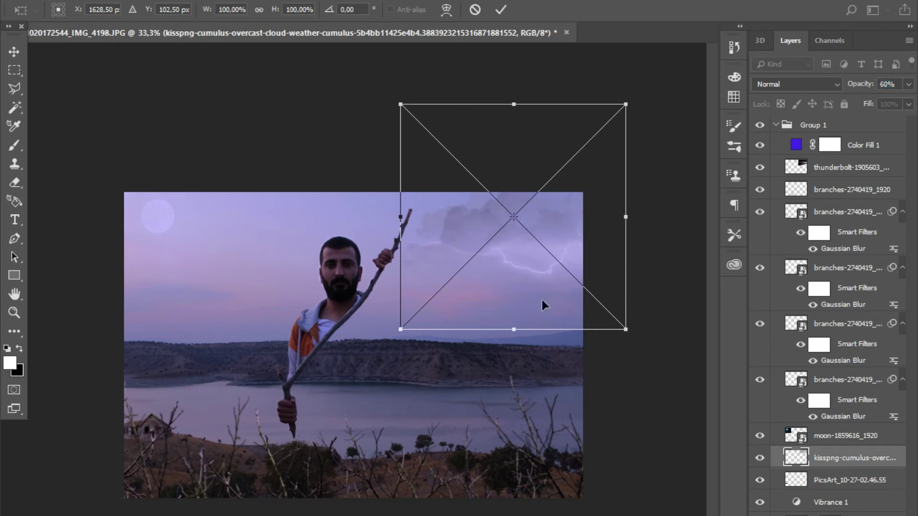
{"action": "left_click_drag", "start_coordinate": [627, 103], "coordinate": [560, 174]}
{"action": "left_click_drag", "start_coordinate": [520, 262], "coordinate": [537, 237]}
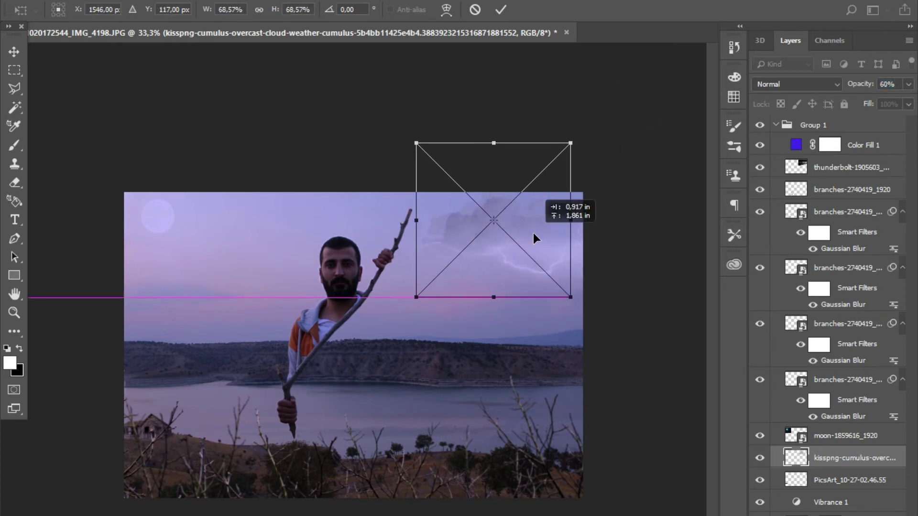
{"action": "key", "text": "ctrl+plus"}
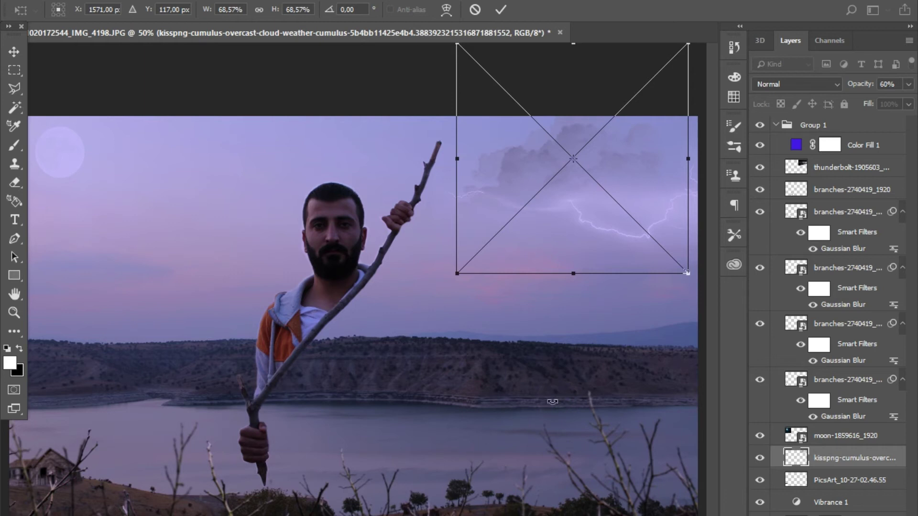
{"action": "left_click", "coordinate": [500, 9]}
Set the cloud to Screen blend at about 78% opacity and shrink it to about half size.
{"action": "key", "text": "ctrl+t"}
{"action": "left_click_drag", "start_coordinate": [626, 162], "coordinate": [636, 158]}
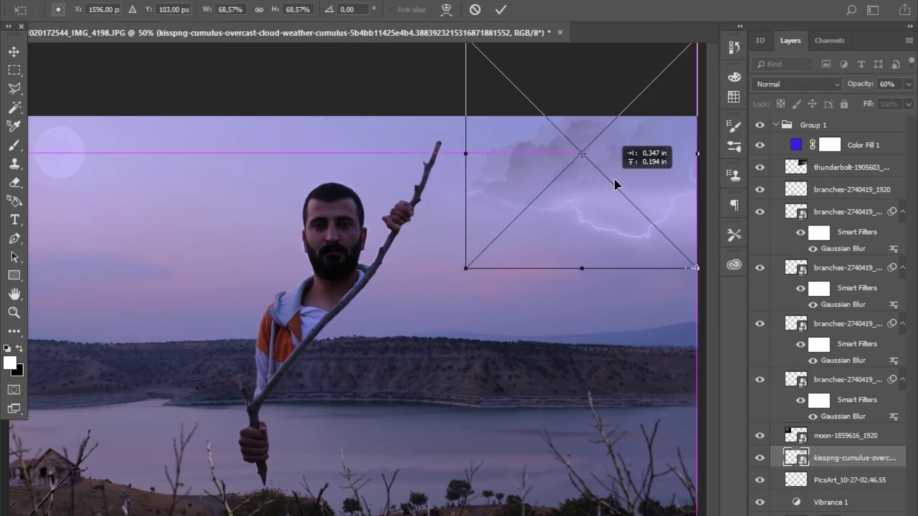
{"action": "left_click", "coordinate": [795, 84]}
{"action": "left_click", "coordinate": [769, 200]}
{"action": "key", "text": "ctrl+minus"}
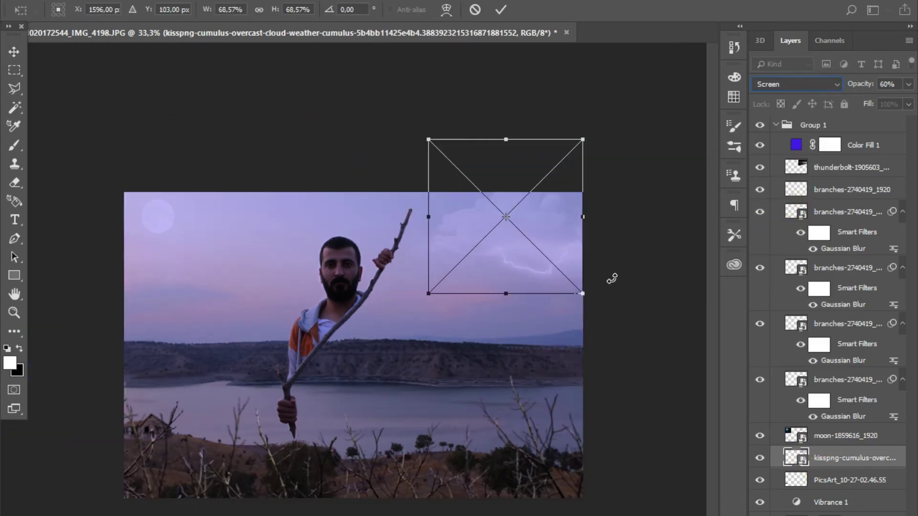
{"action": "key", "text": "Return"}
{"action": "left_click_drag", "start_coordinate": [860, 84], "coordinate": [858, 93]}
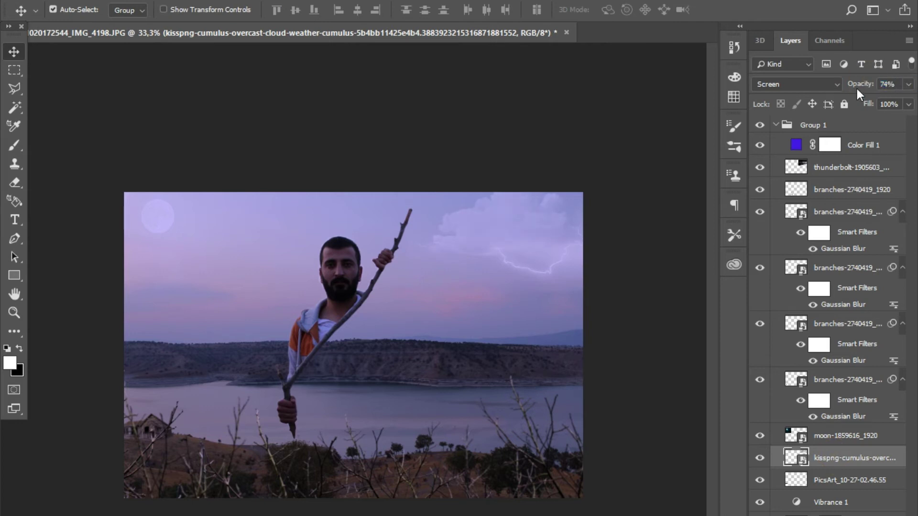
{"action": "key", "text": "ctrl+t"}
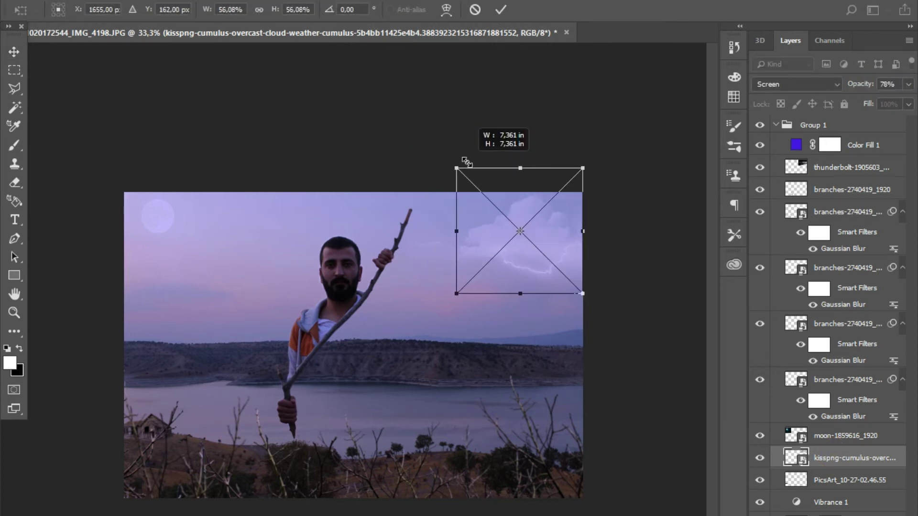
{"action": "left_click_drag", "start_coordinate": [439, 147], "coordinate": [461, 174]}
{"action": "left_click", "coordinate": [502, 11]}
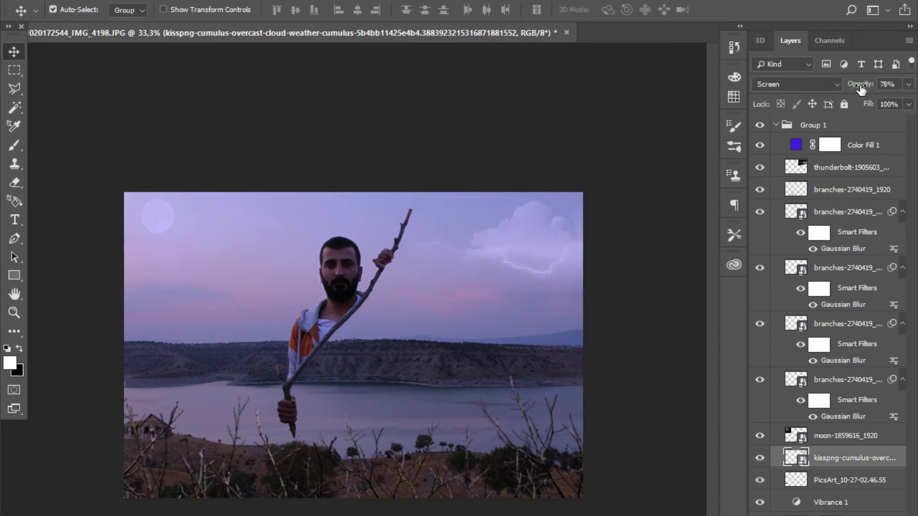
{"action": "left_click_drag", "start_coordinate": [861, 84], "coordinate": [855, 84]}
Rasterize the cloud layer and erase the cloud patch near the lightning.
{"action": "left_click", "coordinate": [759, 459]}
{"action": "left_click", "coordinate": [759, 459]}
{"action": "key", "text": "e"}
{"action": "left_click", "coordinate": [493, 241]}
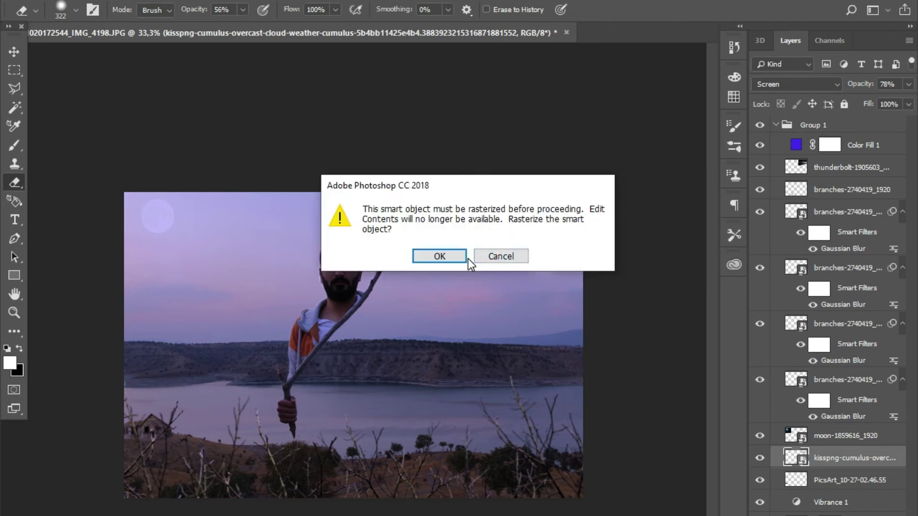
{"action": "left_click", "coordinate": [436, 258]}
{"action": "left_click_drag", "start_coordinate": [543, 199], "coordinate": [554, 276]}
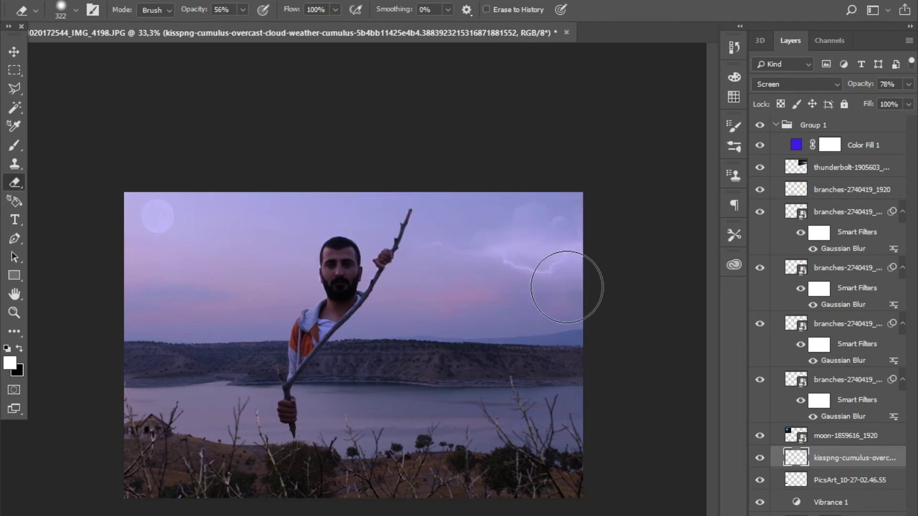
{"action": "left_click", "coordinate": [845, 222]}
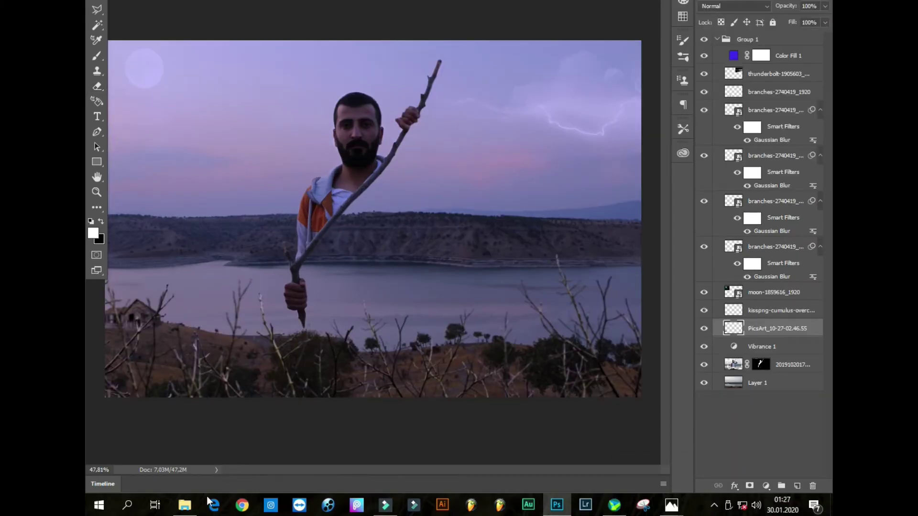
Place the hummingbird image, mirrored horizontally and shrunk, over the lower-right lake.
{"action": "left_click", "coordinate": [185, 505]}
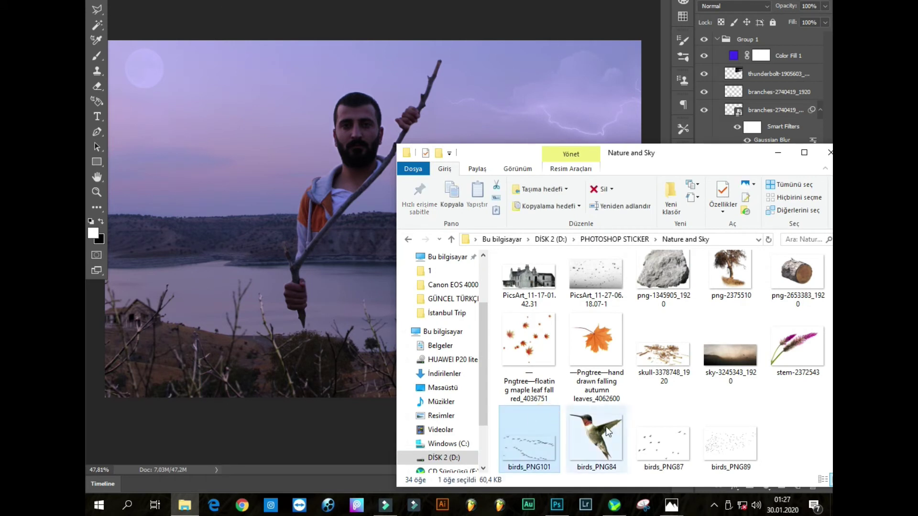
{"action": "left_click_drag", "start_coordinate": [603, 423], "coordinate": [471, 356]}
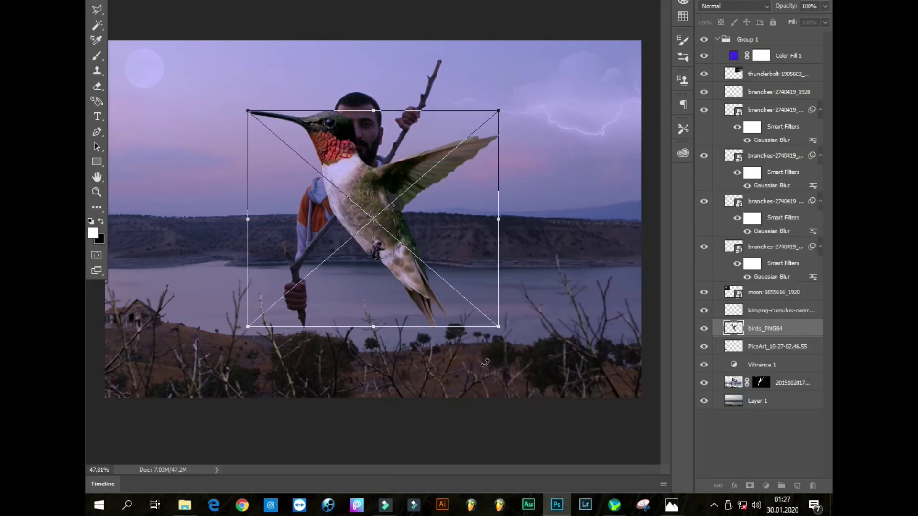
{"action": "right_click", "coordinate": [383, 225]}
{"action": "left_click", "coordinate": [422, 362]}
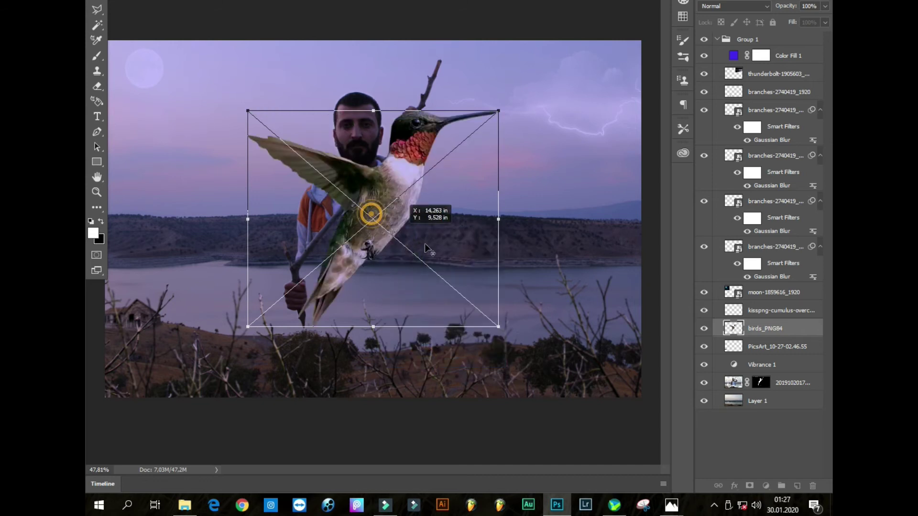
{"action": "left_click_drag", "start_coordinate": [460, 270], "coordinate": [506, 347]}
{"action": "mouse_move", "coordinate": [563, 272]}
{"action": "left_mouse_down"}
{"action": "mouse_move", "coordinate": [484, 356]}
{"action": "mouse_move", "coordinate": [426, 388]}
{"action": "left_mouse_up"}
{"action": "left_click_drag", "start_coordinate": [392, 435], "coordinate": [532, 417]}
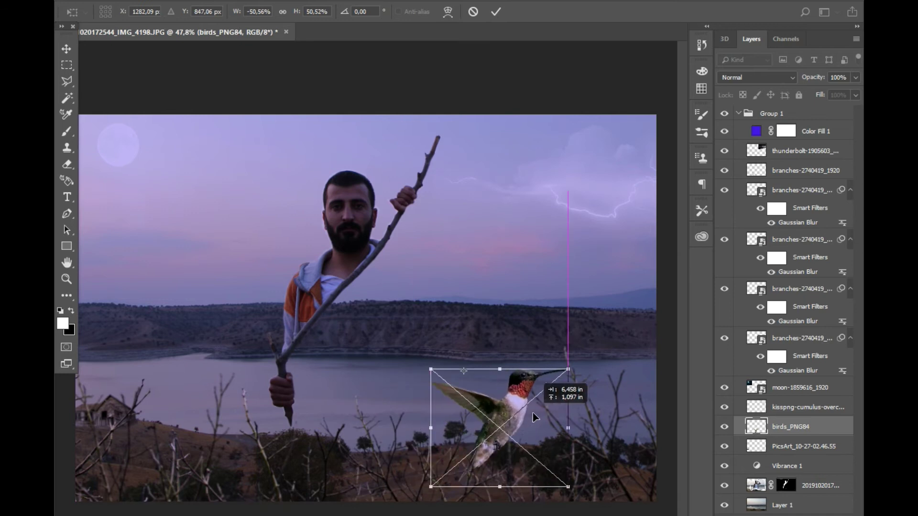
{"action": "left_click", "coordinate": [495, 11]}
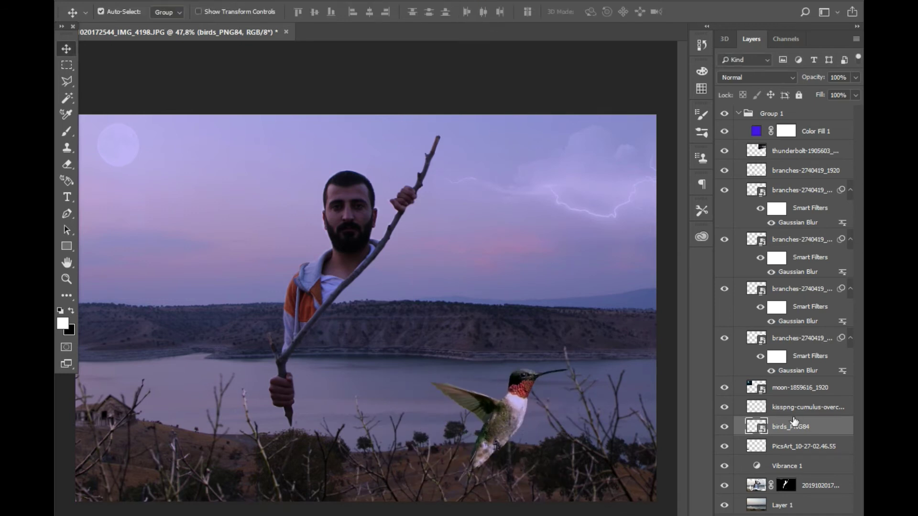
Scale the hummingbird down further to about 41% of its size.
{"action": "key", "text": "ctrl+t"}
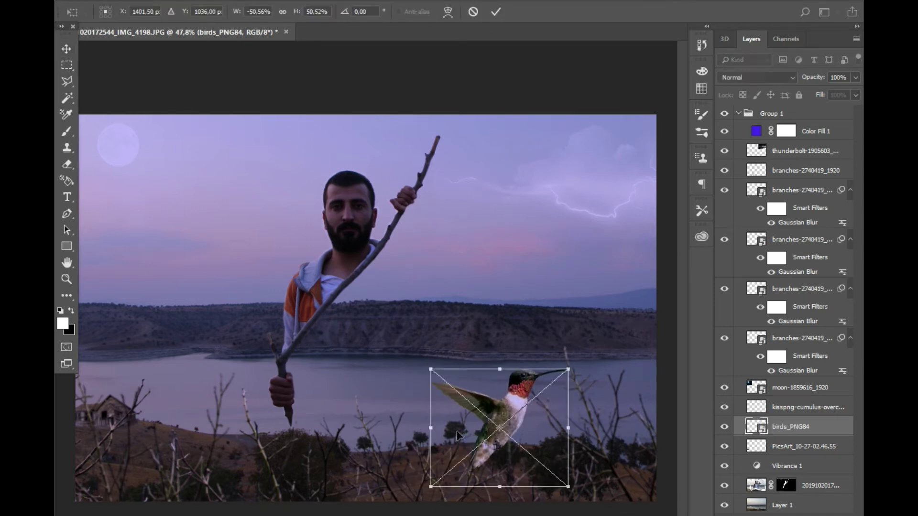
{"action": "left_click_drag", "start_coordinate": [430, 487], "coordinate": [456, 464]}
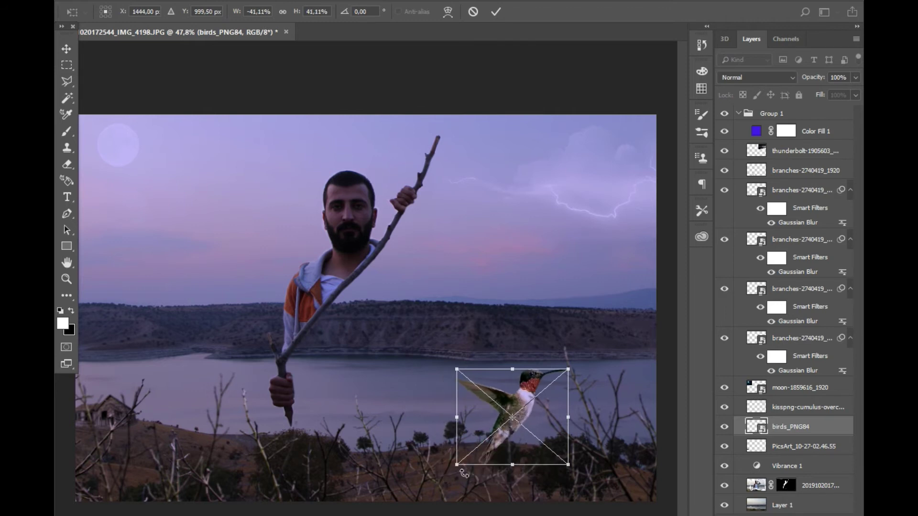
{"action": "left_click", "coordinate": [495, 12]}
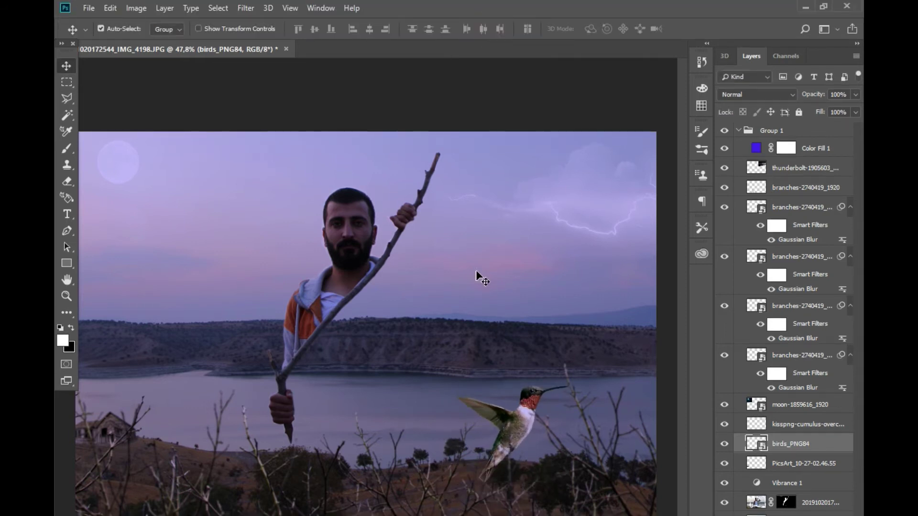
{"action": "left_click", "coordinate": [806, 442]}
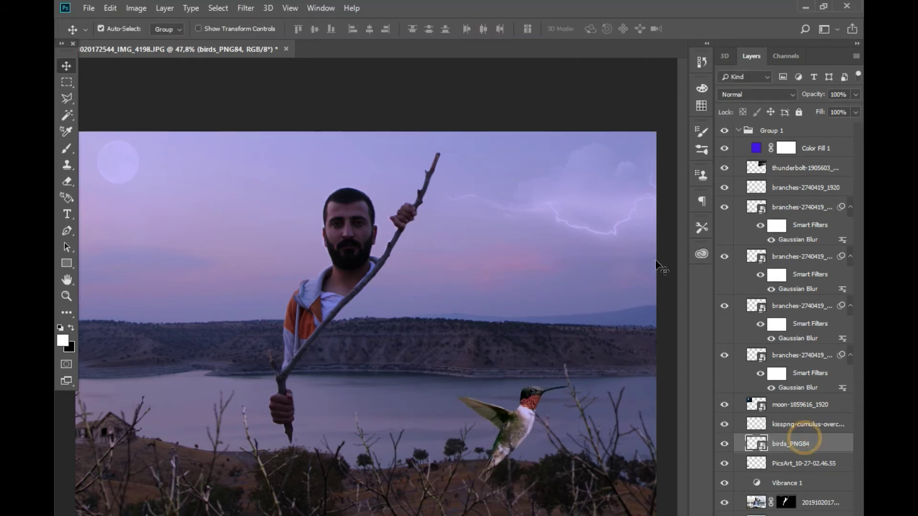
{"action": "left_click", "coordinate": [217, 8]}
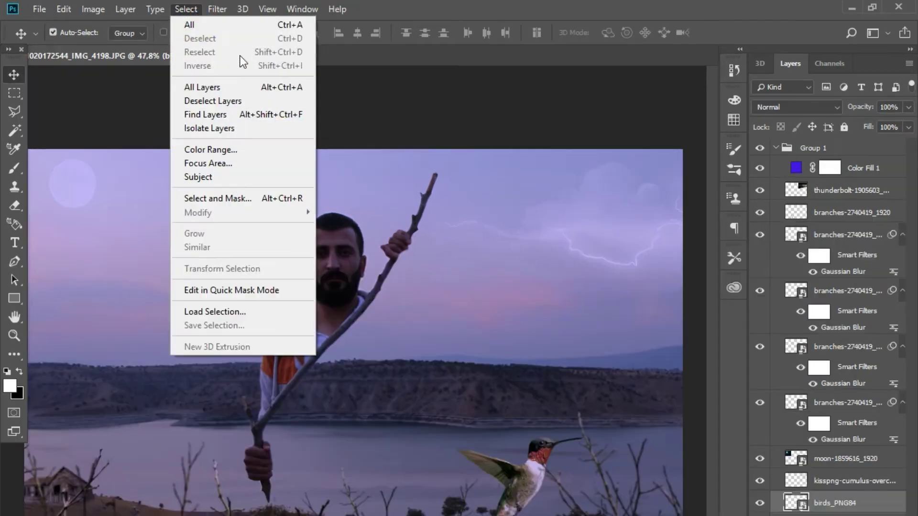
{"action": "mouse_move", "coordinate": [225, 171]}
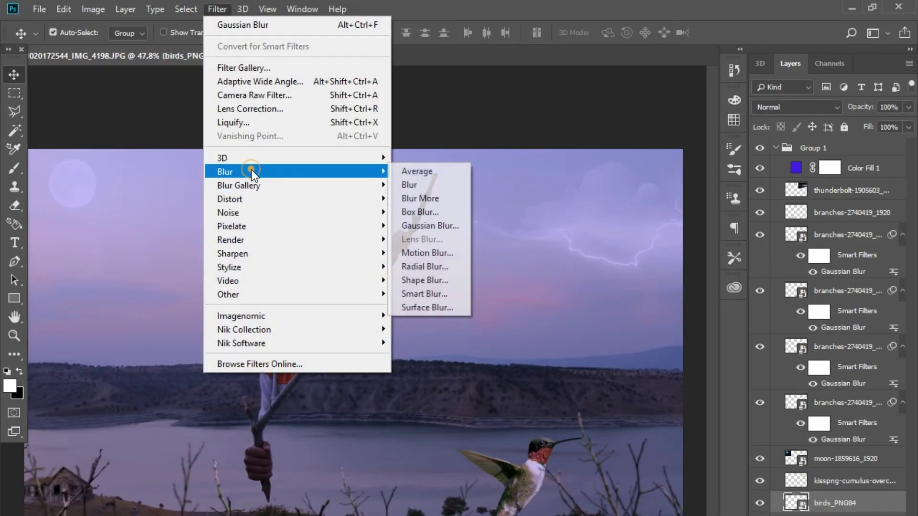
Apply a 0.7 px Gaussian Blur to the hummingbird.
{"action": "left_click", "coordinate": [415, 225]}
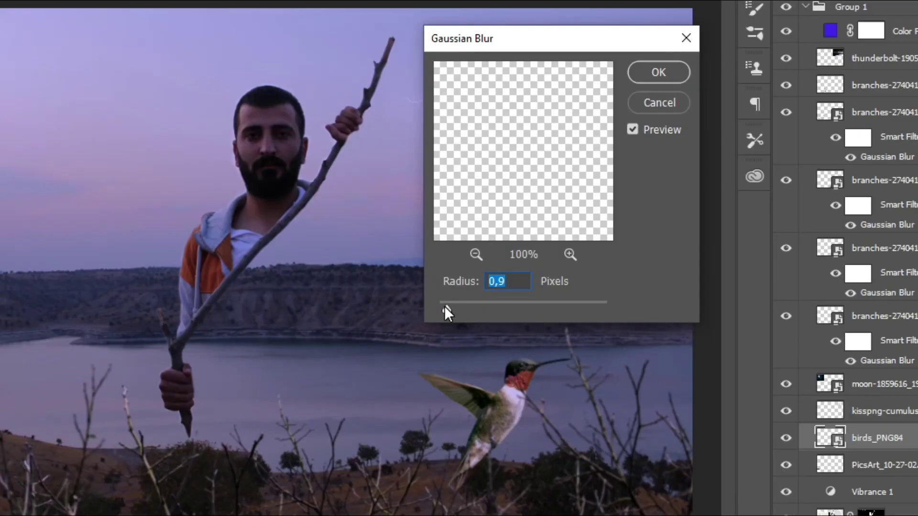
{"action": "left_click_drag", "start_coordinate": [444, 306], "coordinate": [446, 312]}
{"action": "left_click", "coordinate": [659, 72]}
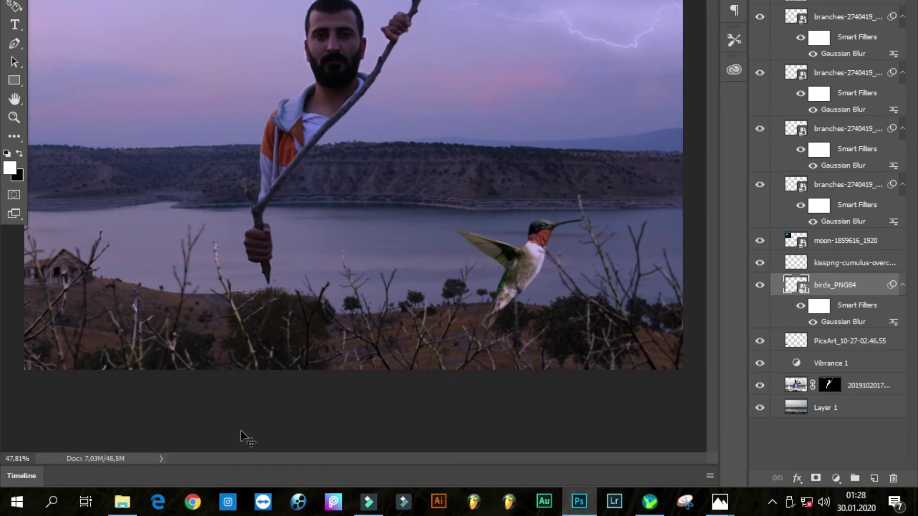
Place the birds_PNG87 flock image into the upper-right sky.
{"action": "left_click", "coordinate": [122, 501]}
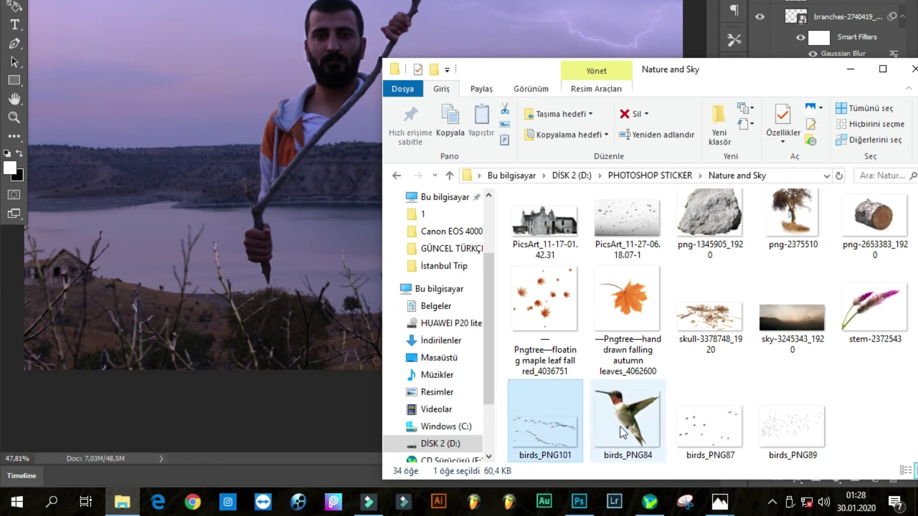
{"action": "left_click", "coordinate": [709, 426]}
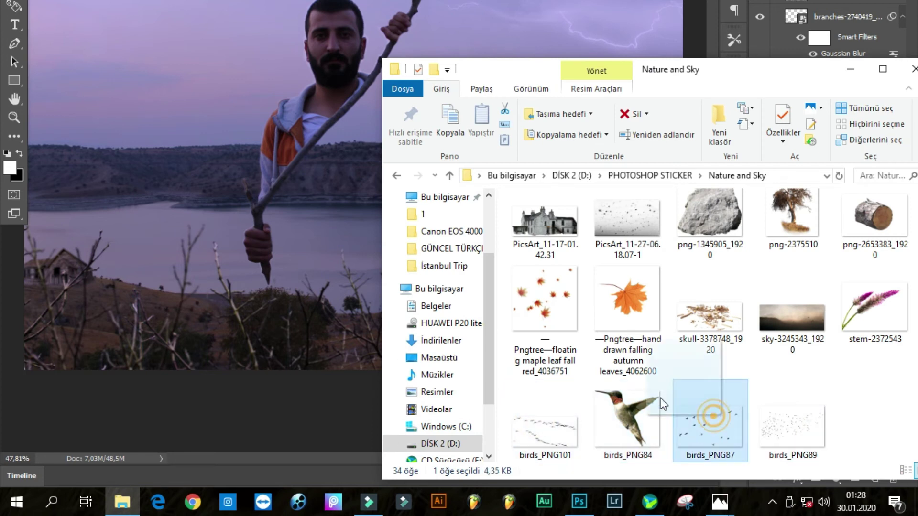
{"action": "left_click_drag", "start_coordinate": [709, 425], "coordinate": [305, 182]}
{"action": "left_click_drag", "start_coordinate": [375, 151], "coordinate": [539, 248]}
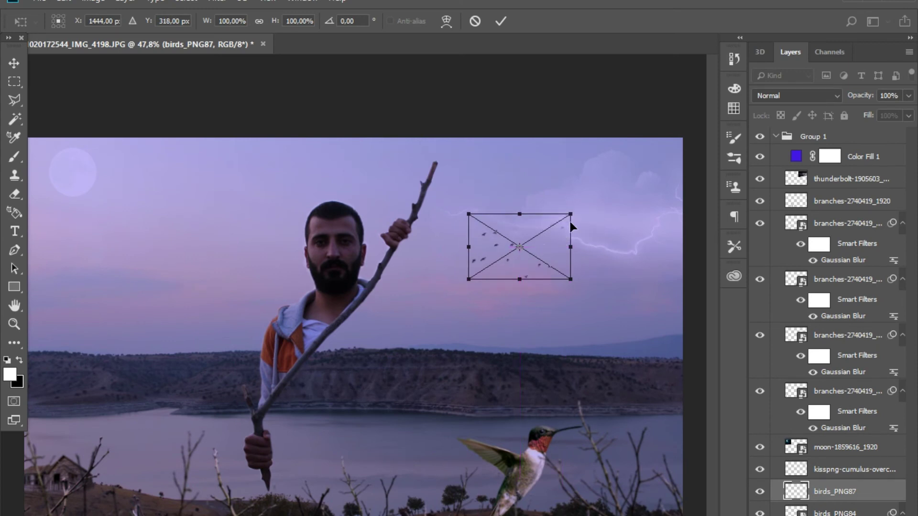
Move the bird flock beside the moon in the upper-left sky and scale it to about 88%.
{"action": "left_click", "coordinate": [500, 21]}
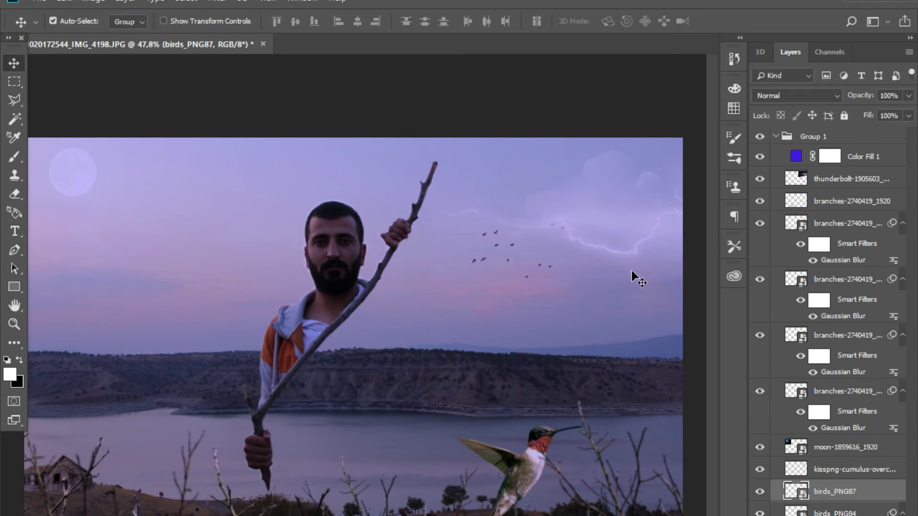
{"action": "key", "text": "ctrl+t"}
{"action": "mouse_move", "coordinate": [539, 260]}
{"action": "left_mouse_down"}
{"action": "mouse_move", "coordinate": [235, 258]}
{"action": "mouse_move", "coordinate": [141, 192]}
{"action": "mouse_move", "coordinate": [172, 199]}
{"action": "left_mouse_up"}
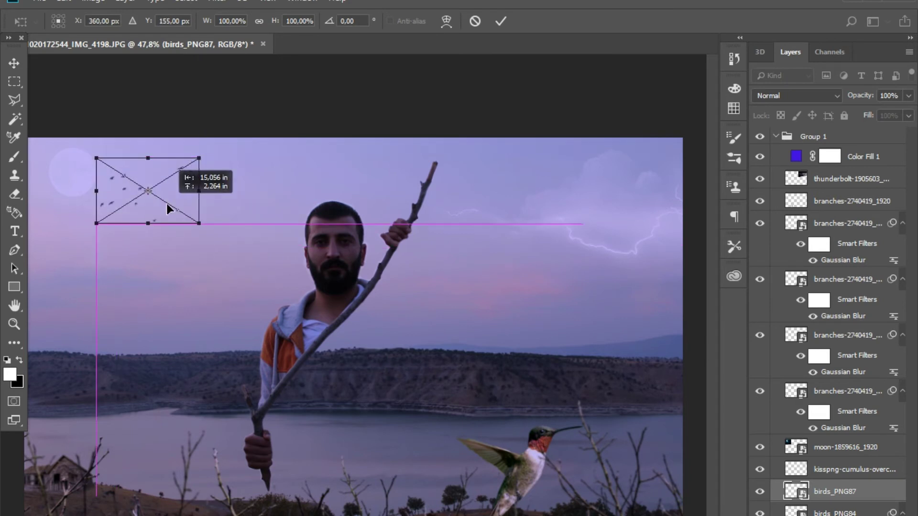
{"action": "left_click", "coordinate": [500, 20]}
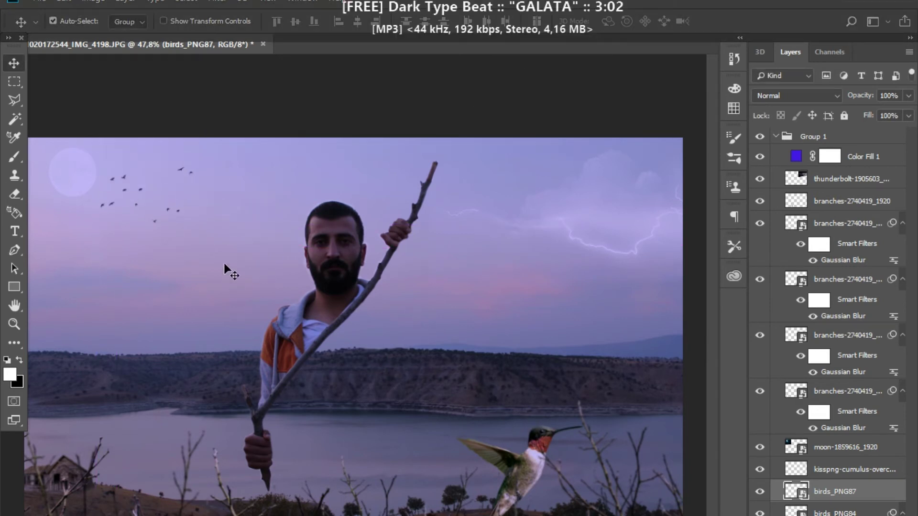
{"action": "key", "text": "ctrl+t"}
{"action": "left_click_drag", "start_coordinate": [199, 156], "coordinate": [181, 170]}
{"action": "key", "text": "ctrl+z"}
{"action": "left_click", "coordinate": [499, 21]}
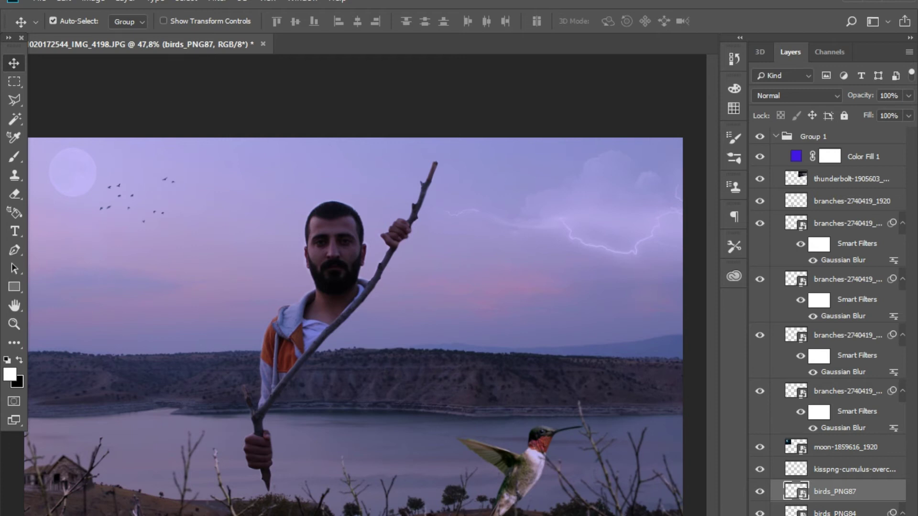
{"action": "key", "text": "e"}
{"action": "left_click", "coordinate": [40, 9]}
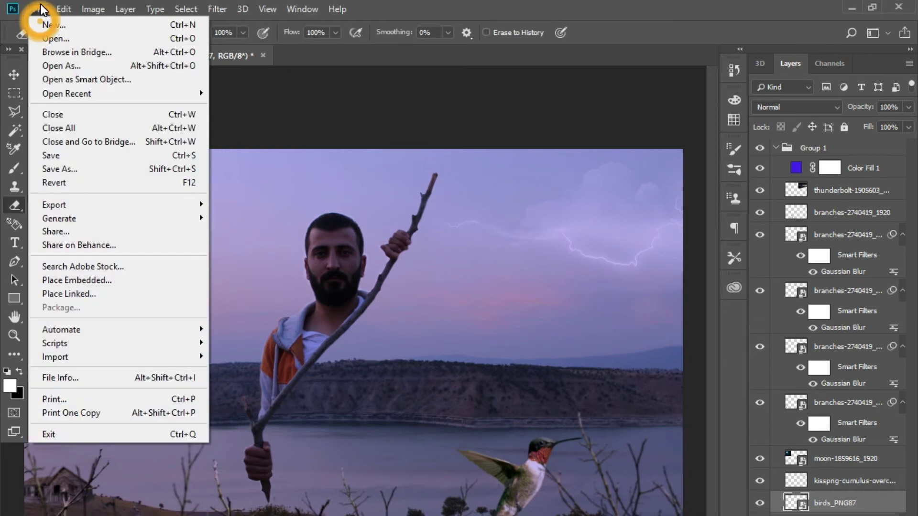
{"action": "left_click", "coordinate": [102, 160]}
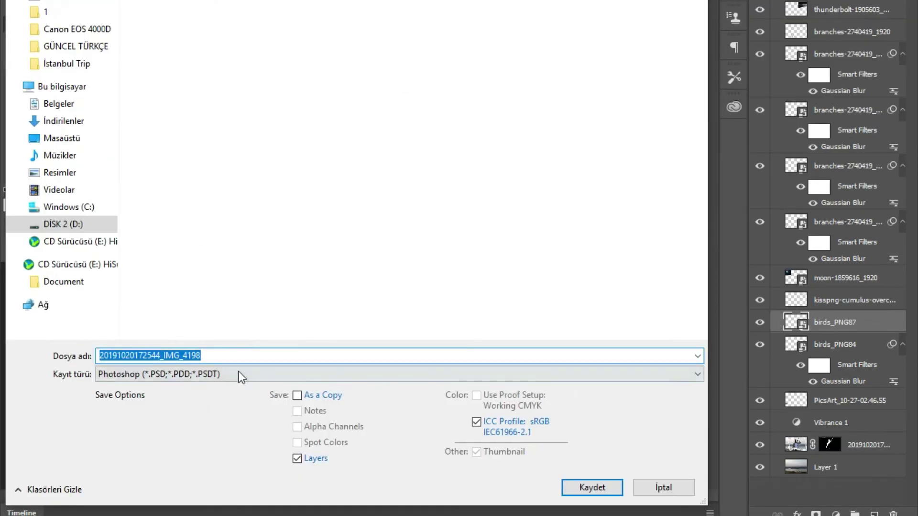
{"action": "left_click", "coordinate": [240, 376]}
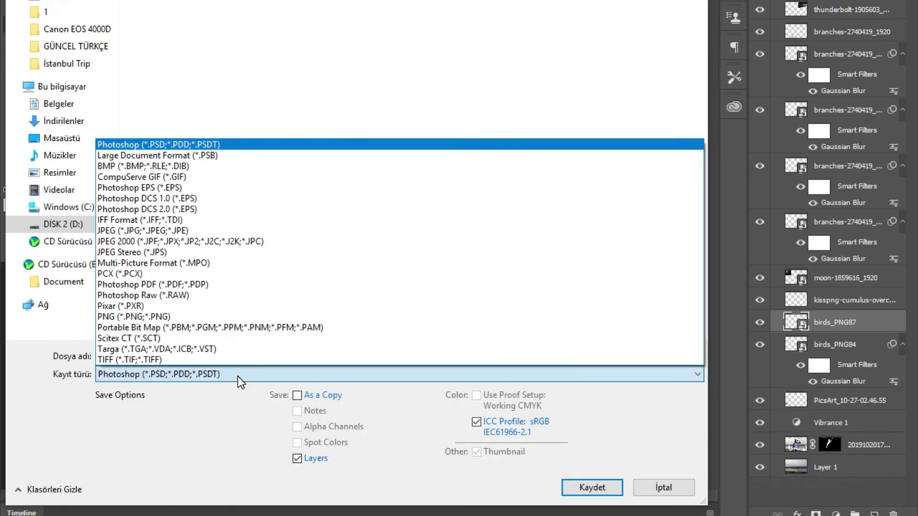
{"action": "left_click", "coordinate": [154, 231]}
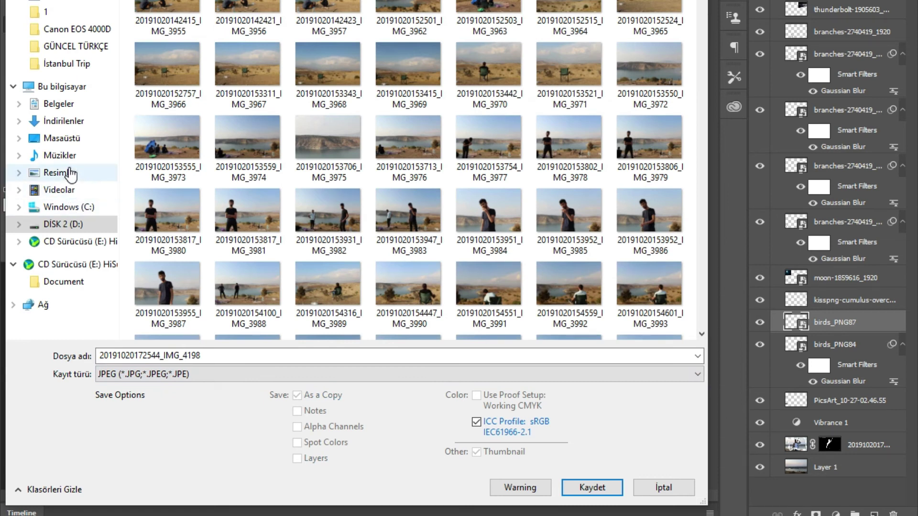
{"action": "left_click", "coordinate": [62, 138]}
{"action": "left_click", "coordinate": [603, 486]}
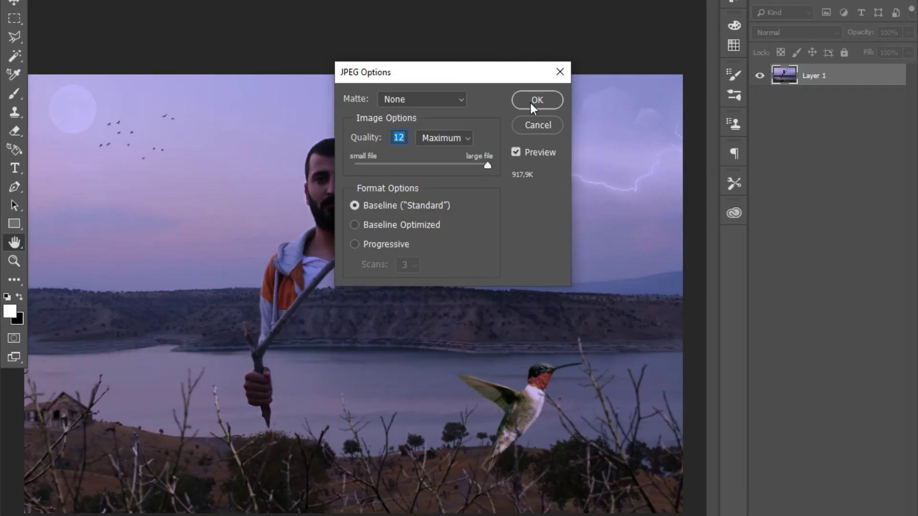
{"action": "left_click", "coordinate": [531, 103]}
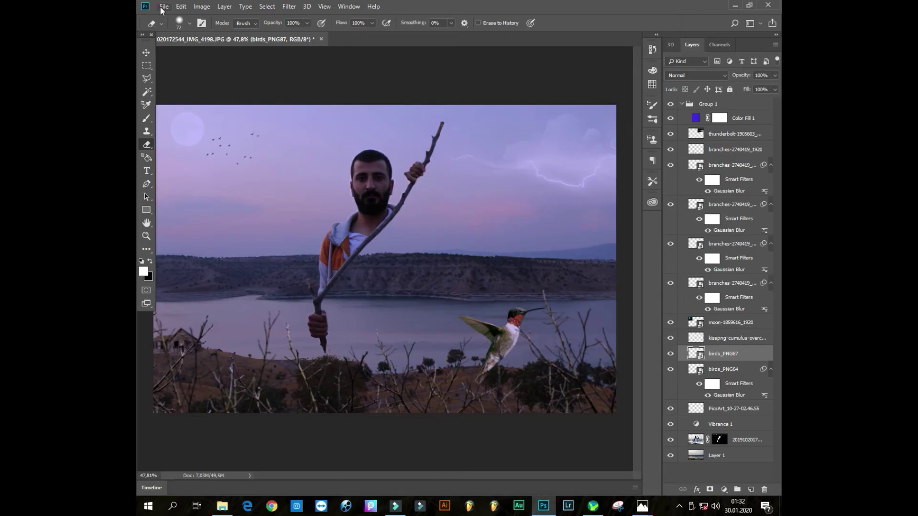
Place the saved composite into a blank document, delete its white background, and shift it left.
{"action": "key", "text": "shift+ctrl+s"}
{"action": "left_click", "coordinate": [554, 470]}
{"action": "left_click", "coordinate": [570, 142]}
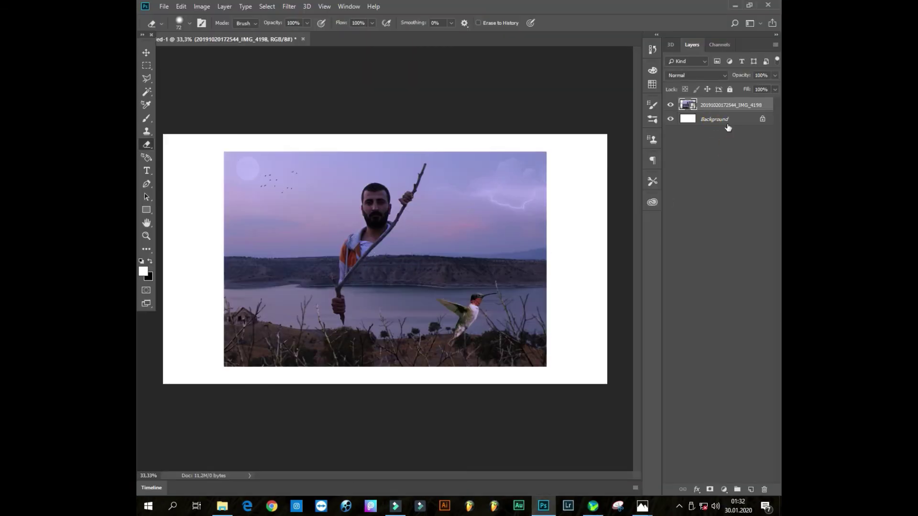
{"action": "left_click", "coordinate": [727, 125]}
{"action": "key", "text": "Delete"}
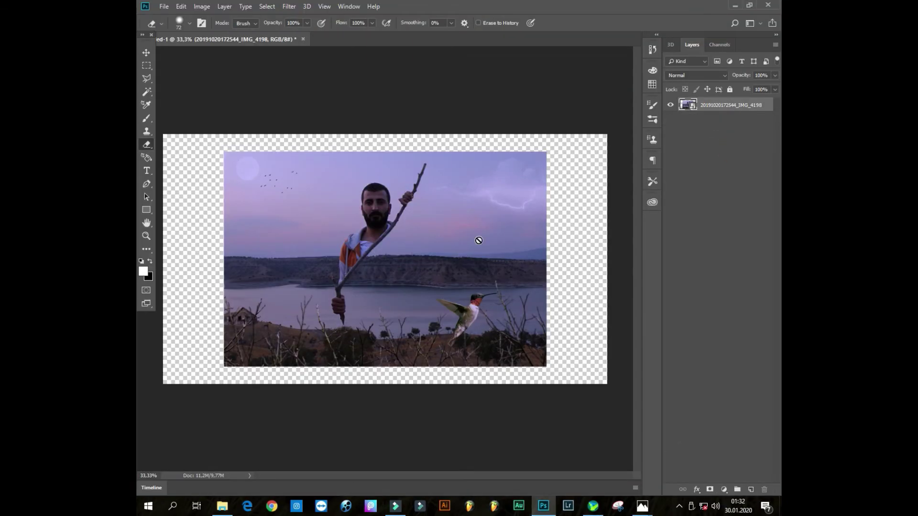
{"action": "key", "text": "ctrl+t"}
{"action": "left_click_drag", "start_coordinate": [480, 218], "coordinate": [419, 236]}
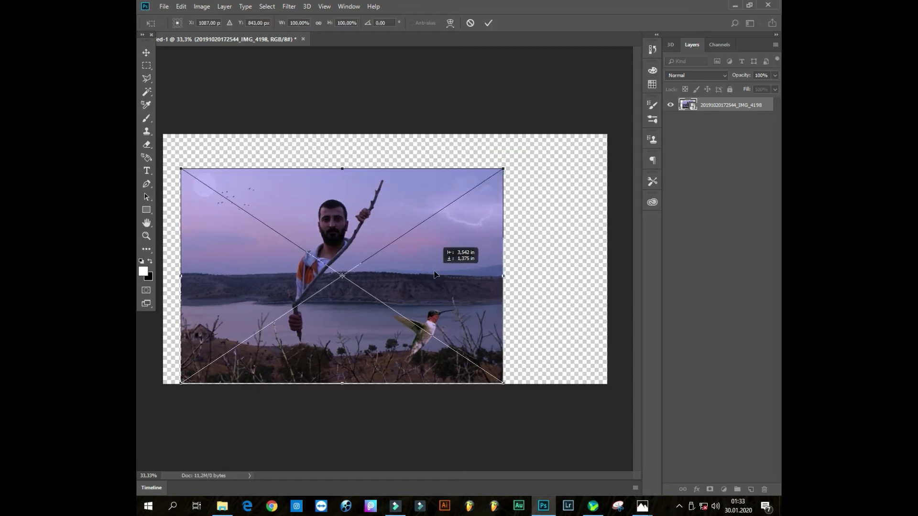
{"action": "left_click", "coordinate": [485, 24]}
Open the saved JPEG from the Desktop and close Untitled-1 without saving.
{"action": "left_click", "coordinate": [735, 5]}
{"action": "mouse_move", "coordinate": [237, 406]}
{"action": "left_mouse_down"}
{"action": "mouse_move", "coordinate": [266, 503]}
{"action": "mouse_move", "coordinate": [358, 36]}
{"action": "left_mouse_up"}
{"action": "left_click", "coordinate": [549, 242]}
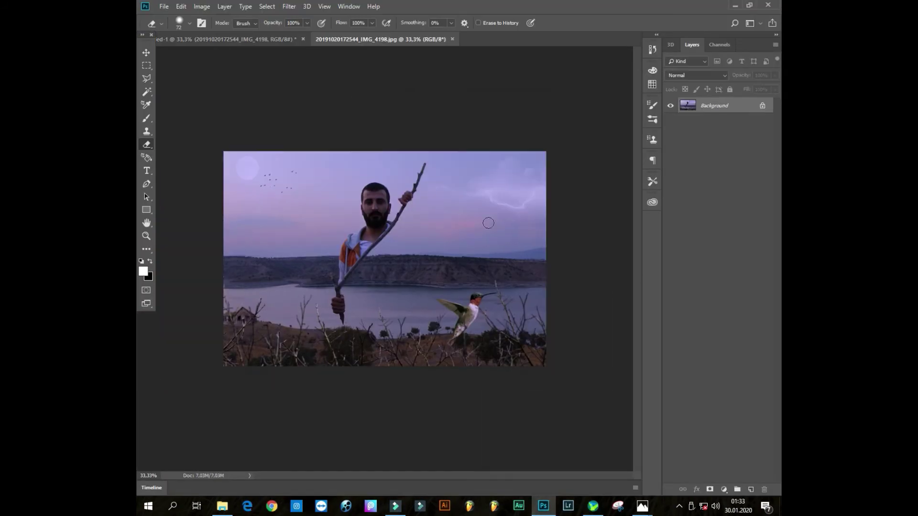
{"action": "left_click", "coordinate": [263, 40]}
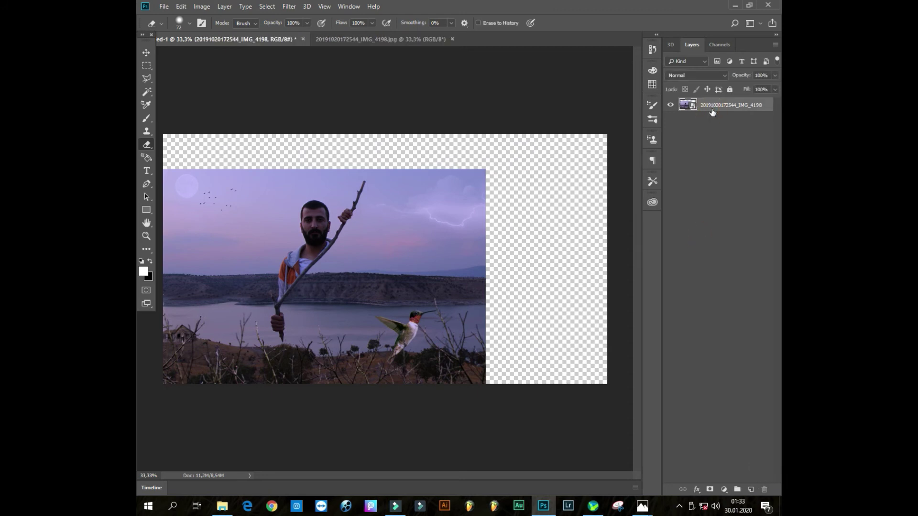
{"action": "left_click", "coordinate": [302, 39]}
{"action": "left_click", "coordinate": [454, 188]}
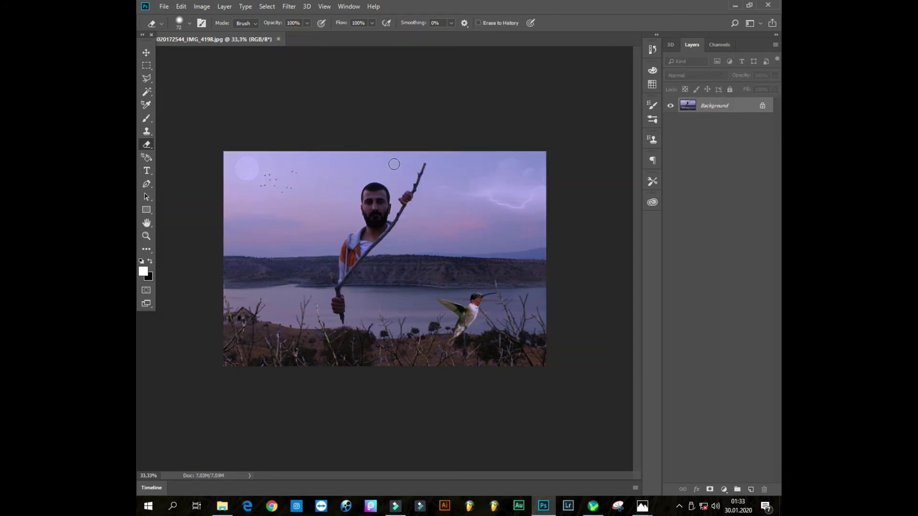
Unlock the JPEG into a single Layer 1, deleting the leftover Layer 0.
{"action": "key", "text": "ctrl+j"}
{"action": "double_click", "coordinate": [722, 120]}
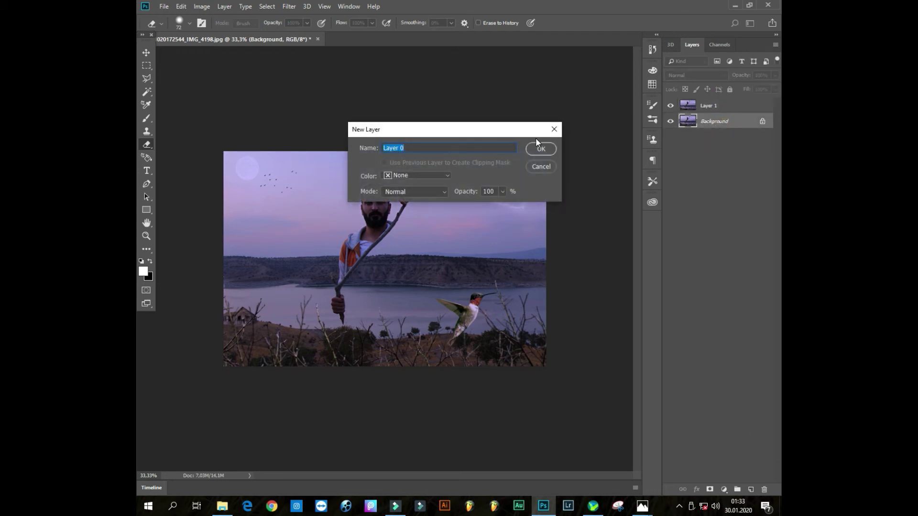
{"action": "left_click", "coordinate": [539, 144]}
{"action": "left_click_drag", "start_coordinate": [722, 121], "coordinate": [764, 488]}
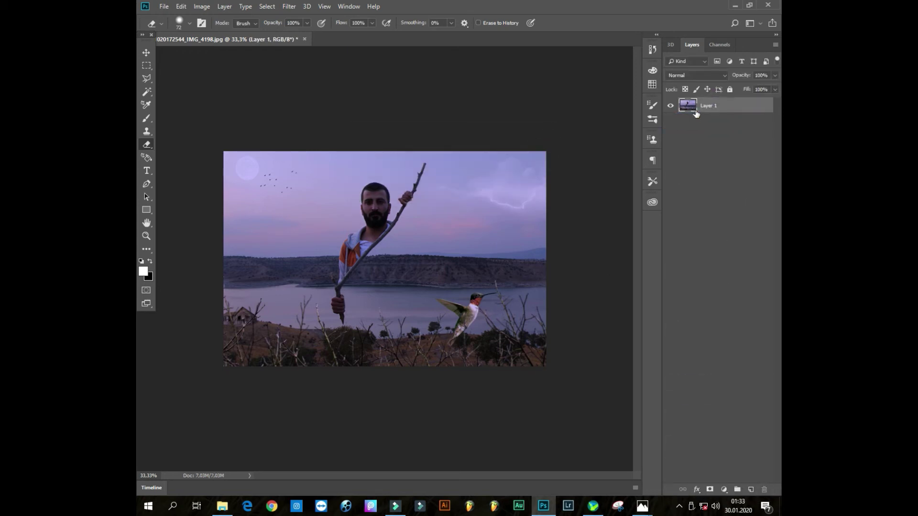
{"action": "left_click", "coordinate": [222, 505]}
Open PHOTOSHOP STICKER's All Bokeh folder to show its six bokeh images.
{"action": "scroll", "coordinate": [568, 354], "scroll_direction": "up", "scroll_amount": 3}
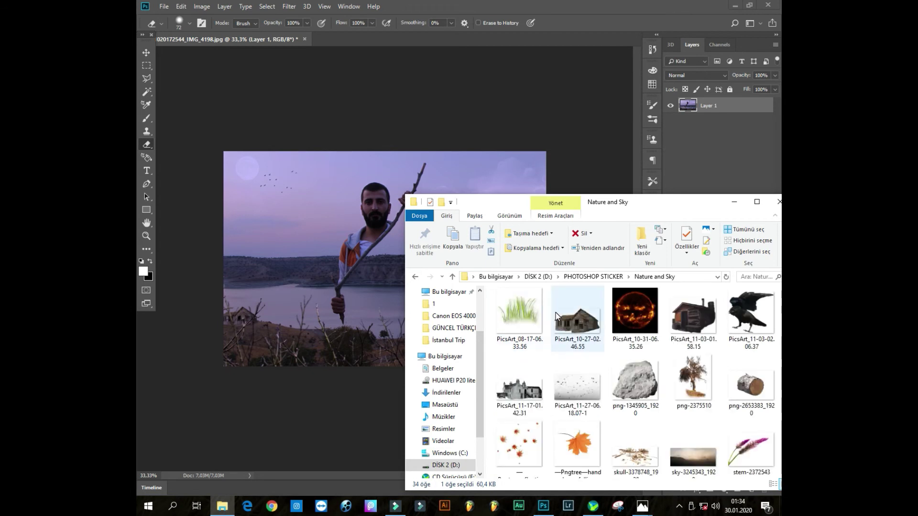
{"action": "scroll", "coordinate": [567, 354], "scroll_direction": "up", "scroll_amount": 2}
{"action": "left_click", "coordinate": [415, 276]}
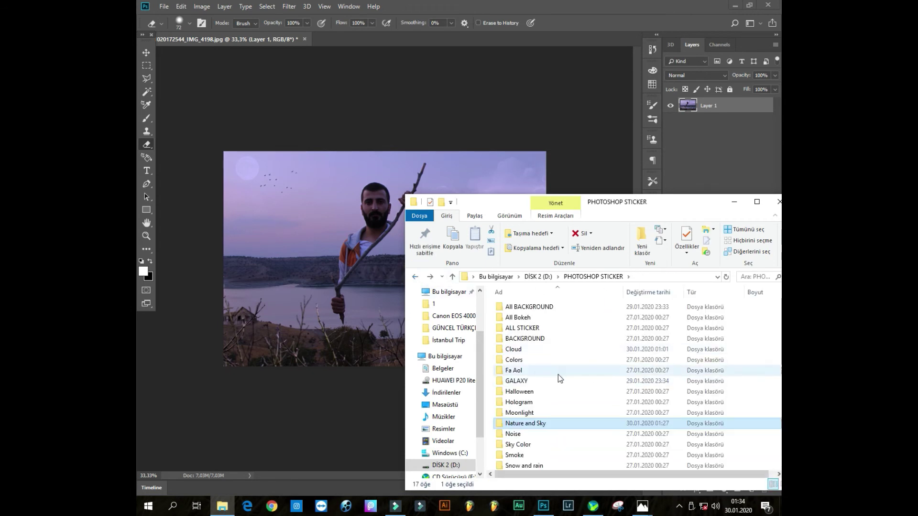
{"action": "left_click", "coordinate": [526, 317]}
{"action": "double_click", "coordinate": [526, 318]}
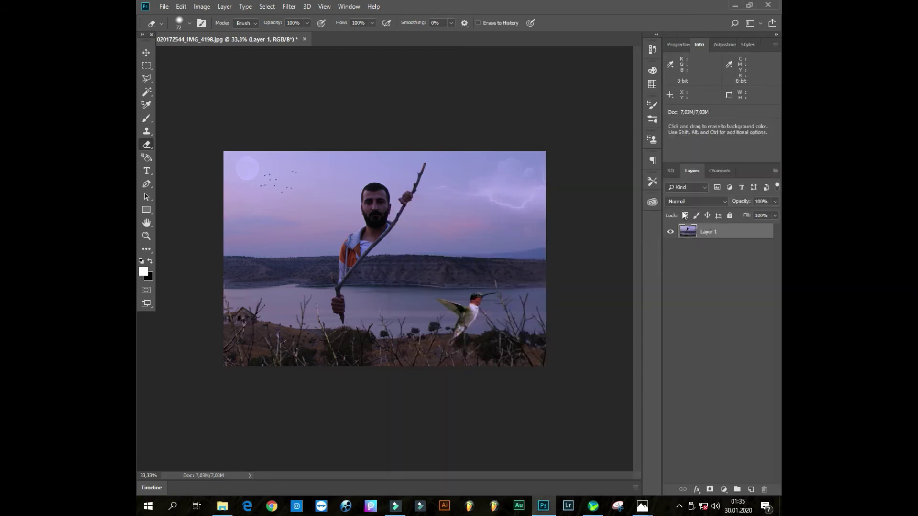
{"action": "left_click", "coordinate": [222, 505]}
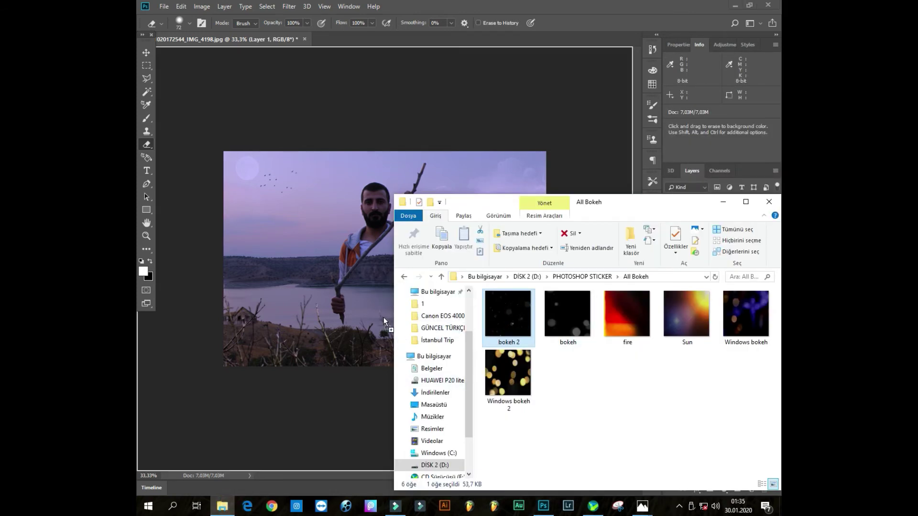
Shrink the placed bokeh 2 image, move it to the lower left, and blend it in Screen mode.
{"action": "left_click_drag", "start_coordinate": [492, 150], "coordinate": [371, 276]}
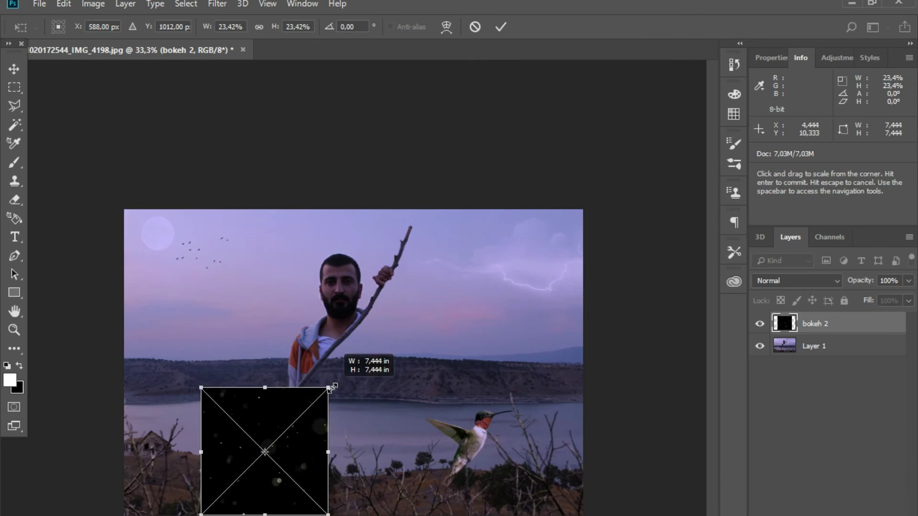
{"action": "left_click_drag", "start_coordinate": [317, 424], "coordinate": [236, 448]}
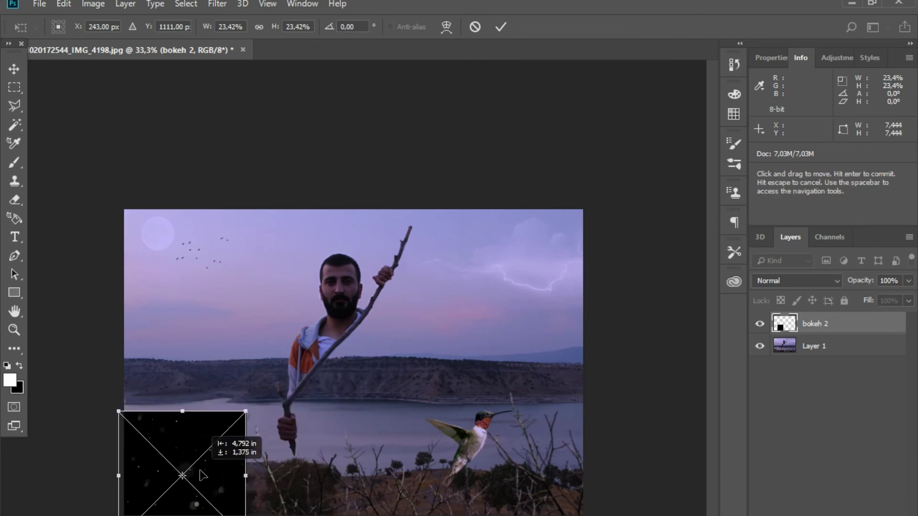
{"action": "left_click", "coordinate": [505, 28]}
{"action": "left_click", "coordinate": [795, 281]}
{"action": "left_click", "coordinate": [774, 405]}
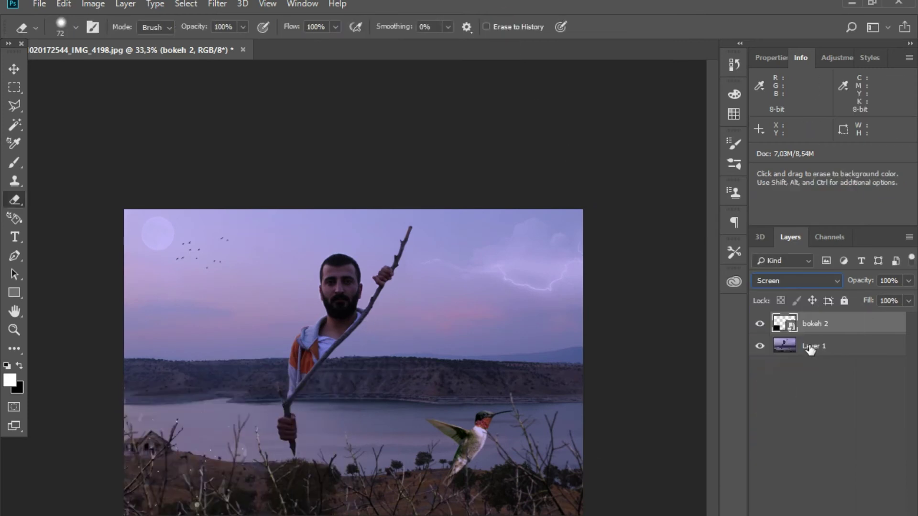
Soften bokeh 2 with a small-radius Gaussian Blur and duplicate it as bokeh 2 copy.
{"action": "left_click", "coordinate": [815, 324]}
{"action": "left_click", "coordinate": [217, 4]}
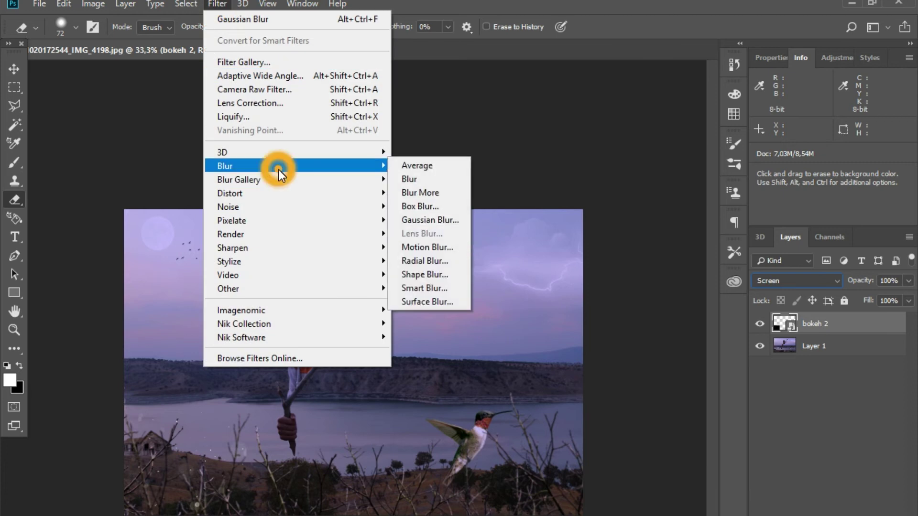
{"action": "left_click", "coordinate": [217, 4]}
{"action": "key", "text": "ctrl+plus"}
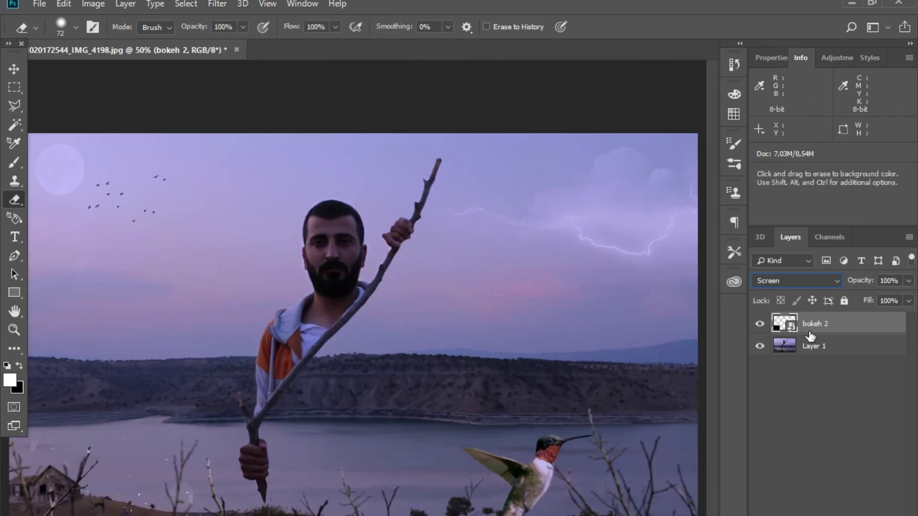
{"action": "left_click", "coordinate": [217, 4]}
{"action": "left_click", "coordinate": [428, 217]}
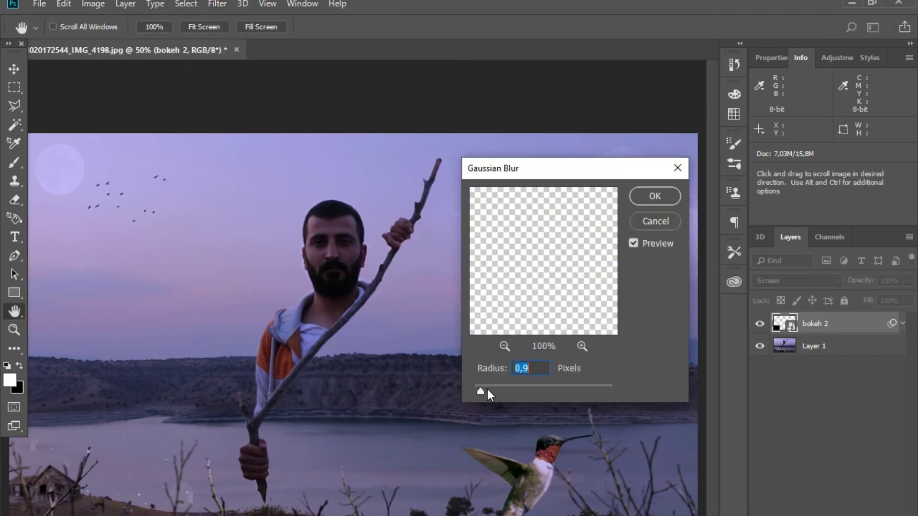
{"action": "mouse_move", "coordinate": [487, 389]}
{"action": "left_mouse_down"}
{"action": "mouse_move", "coordinate": [465, 391]}
{"action": "mouse_move", "coordinate": [483, 386]}
{"action": "left_mouse_up"}
{"action": "key", "text": "Return"}
{"action": "key", "text": "e"}
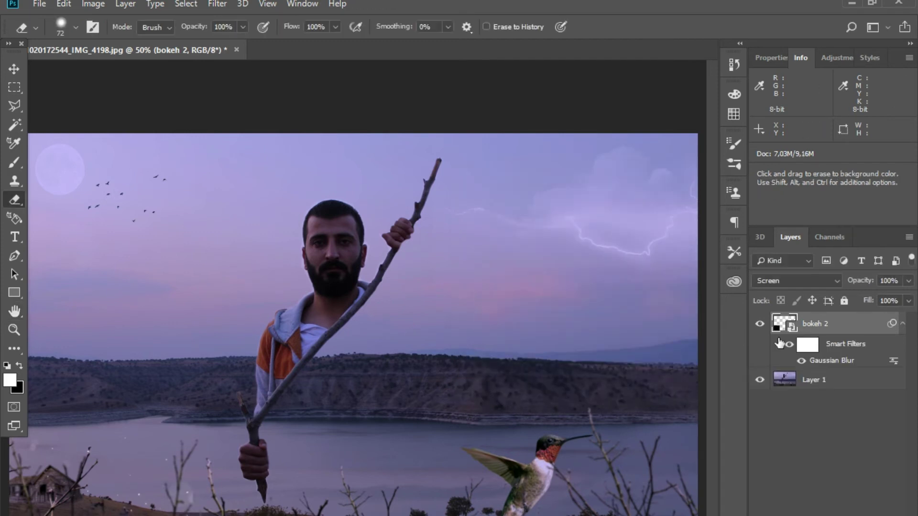
{"action": "key", "text": "ctrl+j"}
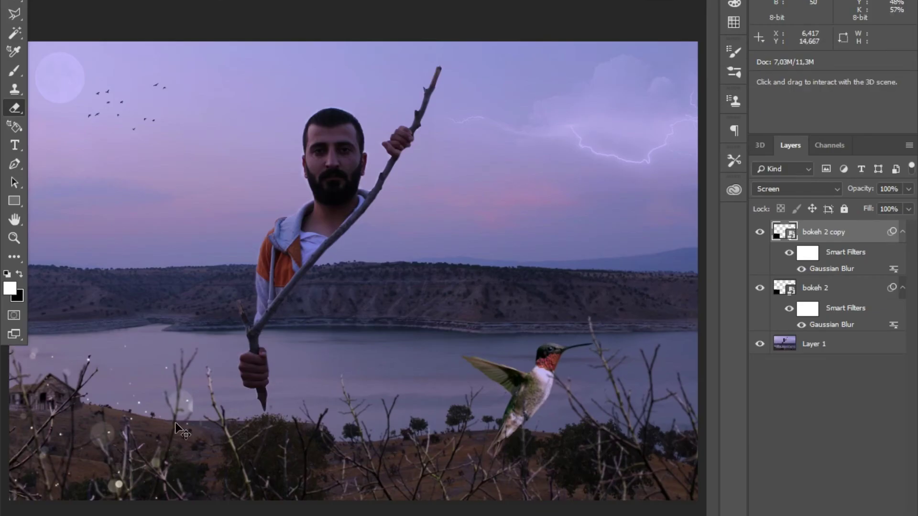
Stretch bokeh 2 copy across the foreground and give it another Gaussian Blur.
{"action": "key", "text": "ctrl+t"}
{"action": "left_click", "coordinate": [488, 185]}
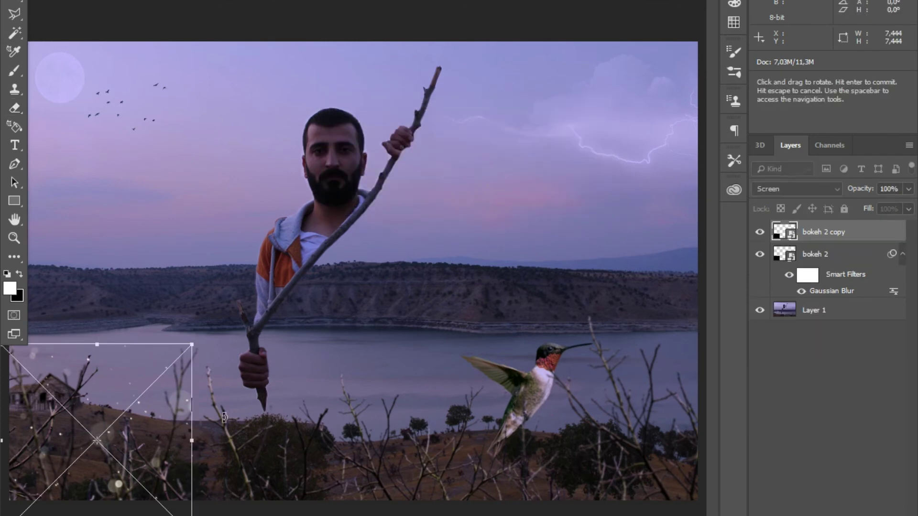
{"action": "mouse_move", "coordinate": [96, 435]}
{"action": "left_mouse_down"}
{"action": "mouse_move", "coordinate": [270, 436]}
{"action": "mouse_move", "coordinate": [347, 494]}
{"action": "left_mouse_up"}
{"action": "key", "text": "Return"}
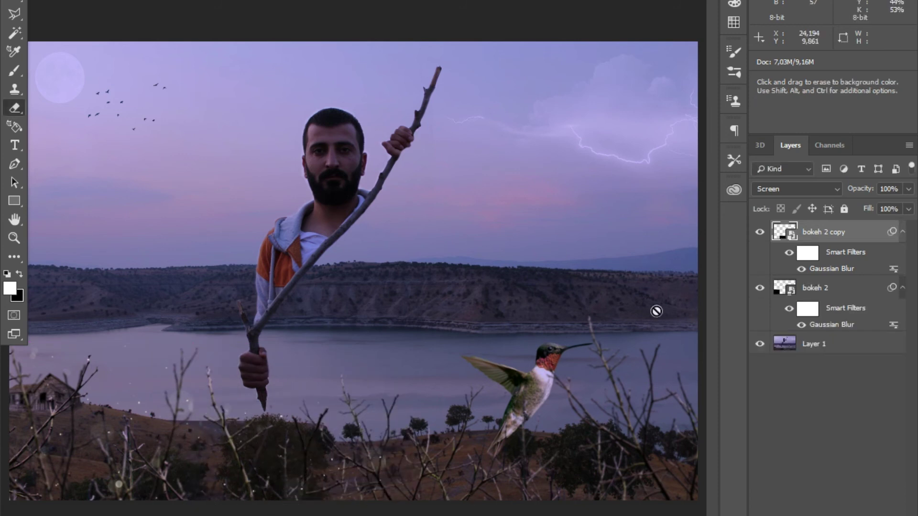
{"action": "left_click", "coordinate": [267, 75]}
{"action": "left_click", "coordinate": [420, 128]}
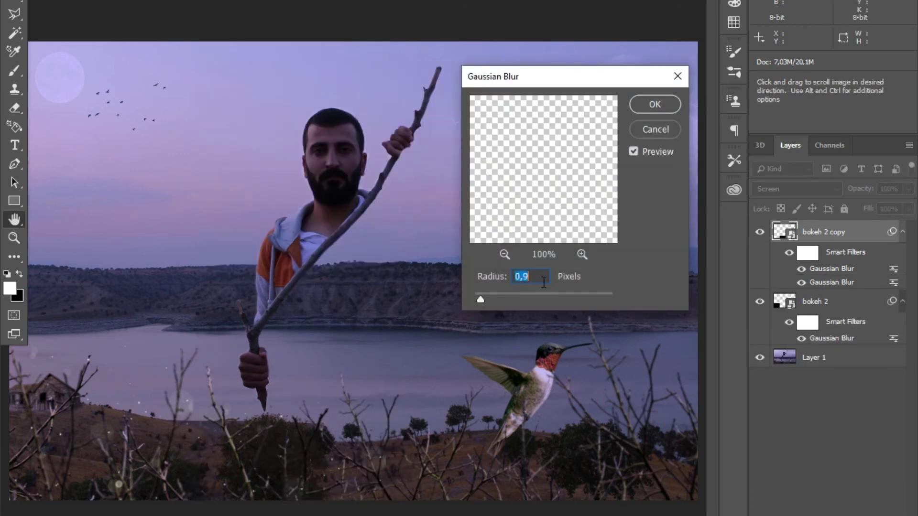
{"action": "key", "text": "Return"}
Place bokeh 2 copy 2 around the hummingbird, lower its opacity slightly, and erase part of it.
{"action": "key", "text": "ctrl+j"}
{"action": "key", "text": "ctrl+t"}
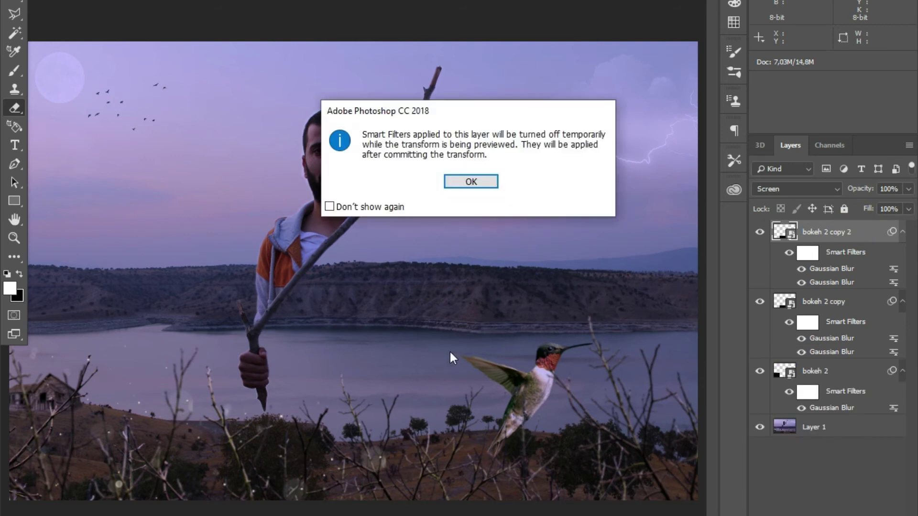
{"action": "key", "text": "Return"}
{"action": "left_click_drag", "start_coordinate": [322, 447], "coordinate": [598, 383]}
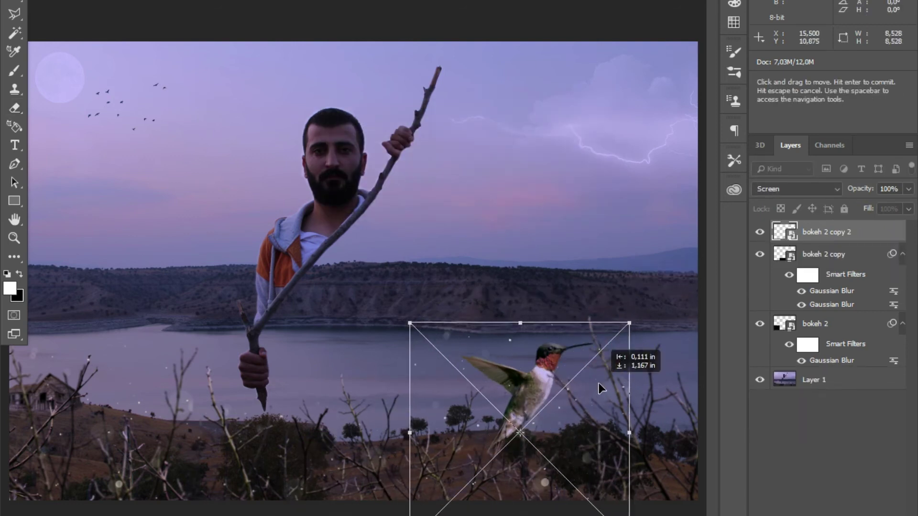
{"action": "key", "text": "Return"}
{"action": "key", "text": "e"}
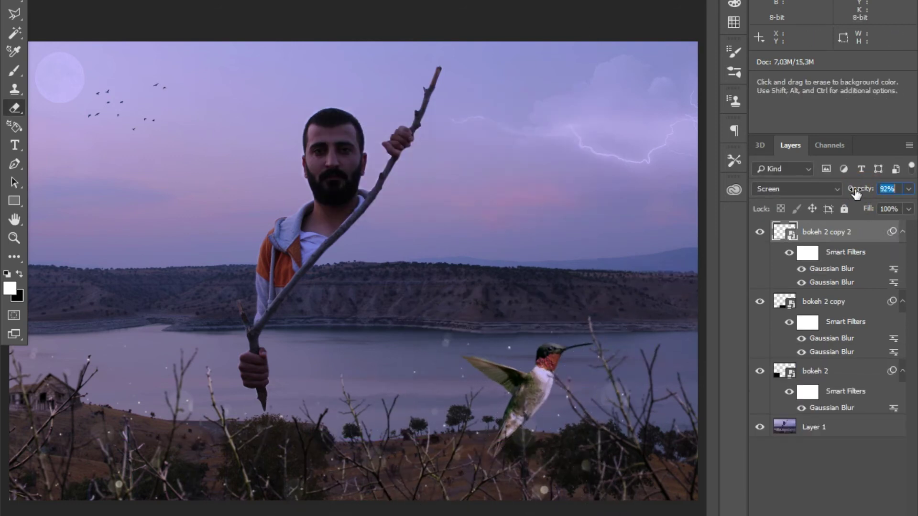
{"action": "left_click_drag", "start_coordinate": [834, 195], "coordinate": [831, 194]}
{"action": "left_click", "coordinate": [480, 339]}
{"action": "key", "text": "Return"}
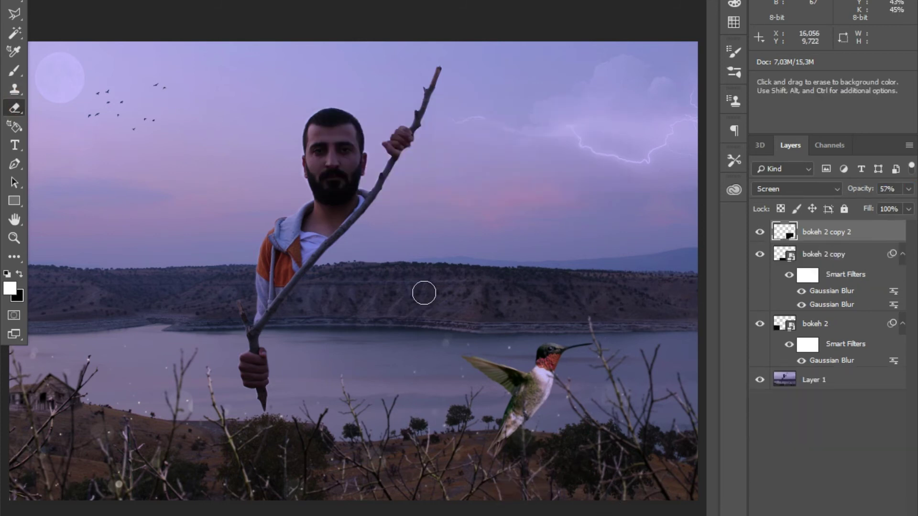
Duplicate bokeh 2 copy as bokeh 2 copy 3 and move it to the top of the layer stack.
{"action": "left_click", "coordinate": [823, 254]}
{"action": "key", "text": "ctrl+j"}
{"action": "left_click_drag", "start_coordinate": [823, 254], "coordinate": [820, 237]}
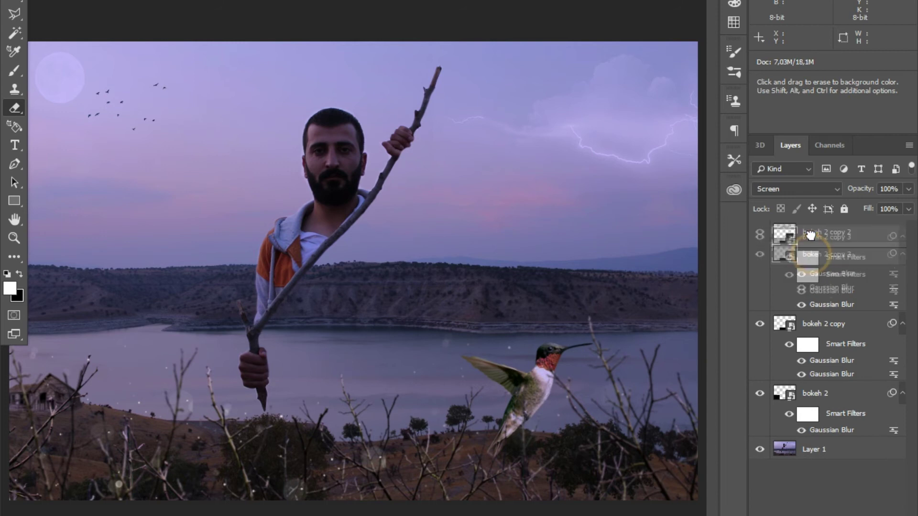
{"action": "key", "text": "ctrl+t"}
{"action": "key", "text": "Return"}
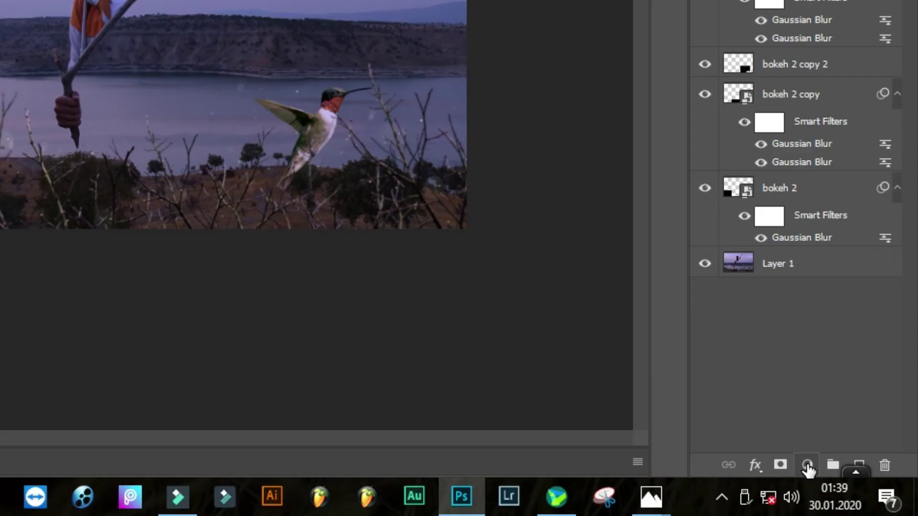
{"action": "left_click", "coordinate": [807, 465]}
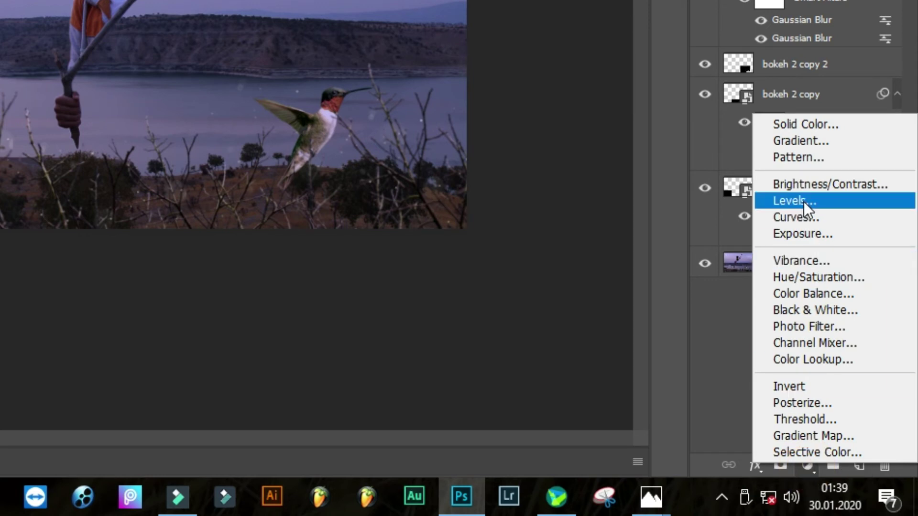
Add a Hue/Saturation adjustment layer with Hue at -19 to cool the whole scene.
{"action": "left_click", "coordinate": [816, 276]}
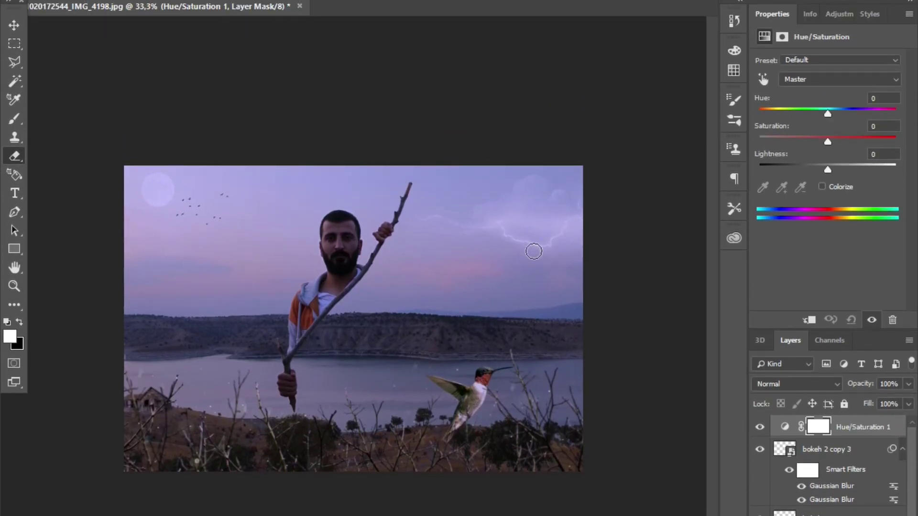
{"action": "key", "text": "ctrl+plus"}
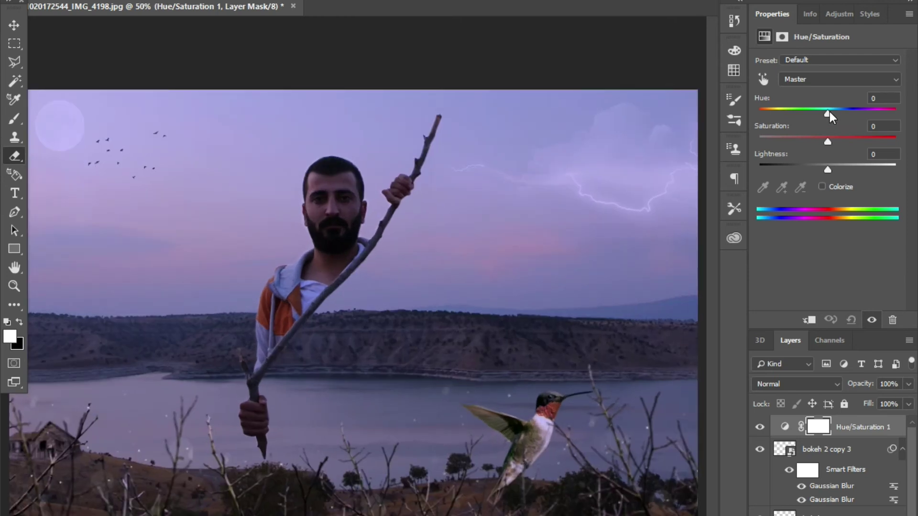
{"action": "left_click_drag", "start_coordinate": [830, 111], "coordinate": [813, 115]}
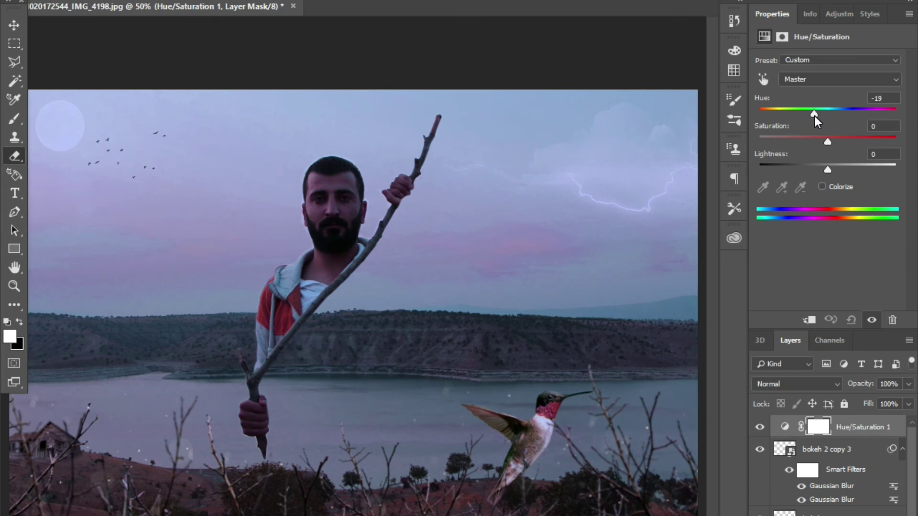
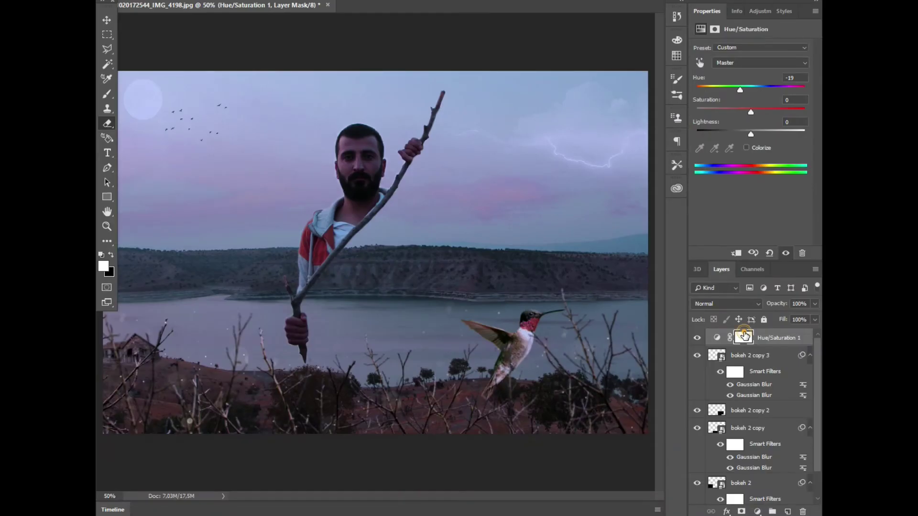
Add a vector mask to Hue/Saturation 1, switch to black, and erase the tint from the upper sky.
{"action": "left_click", "coordinate": [743, 337]}
{"action": "left_click", "coordinate": [743, 511]}
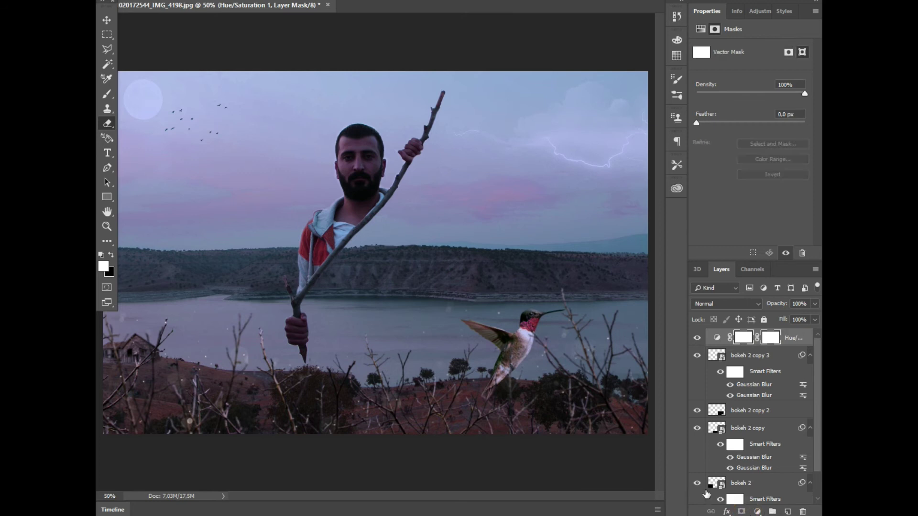
{"action": "left_click", "coordinate": [108, 254]}
{"action": "left_click_drag", "start_coordinate": [191, 84], "coordinate": [382, 96]}
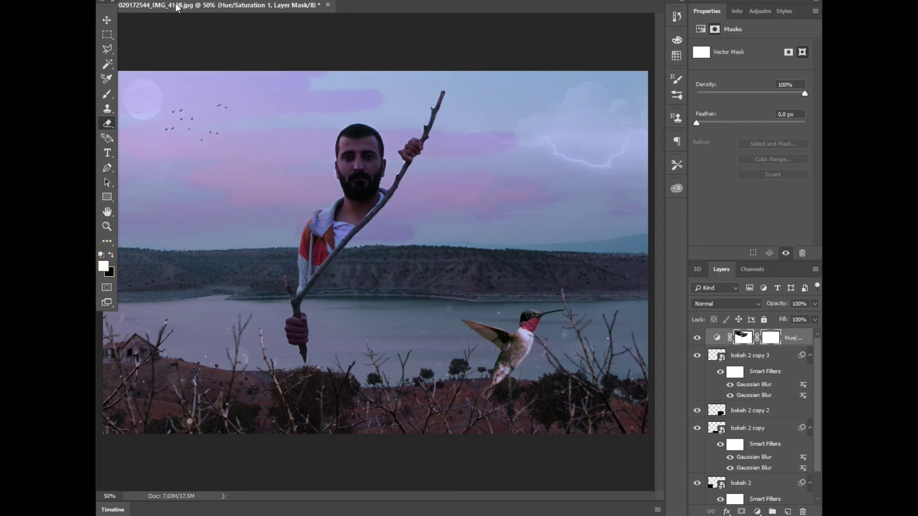
{"action": "right_click", "coordinate": [183, 188]}
{"action": "key", "text": "Escape"}
Erase the hue tint from more of the sky and the cyan glow near the right horizon.
{"action": "left_click_drag", "start_coordinate": [190, 219], "coordinate": [344, 92]}
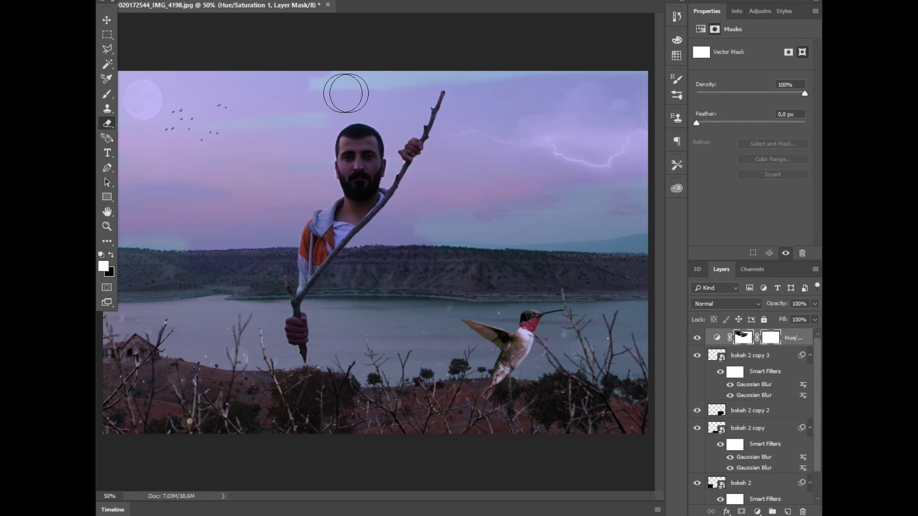
{"action": "key", "text": "ctrl+minus"}
{"action": "left_click_drag", "start_coordinate": [256, 242], "coordinate": [583, 200]}
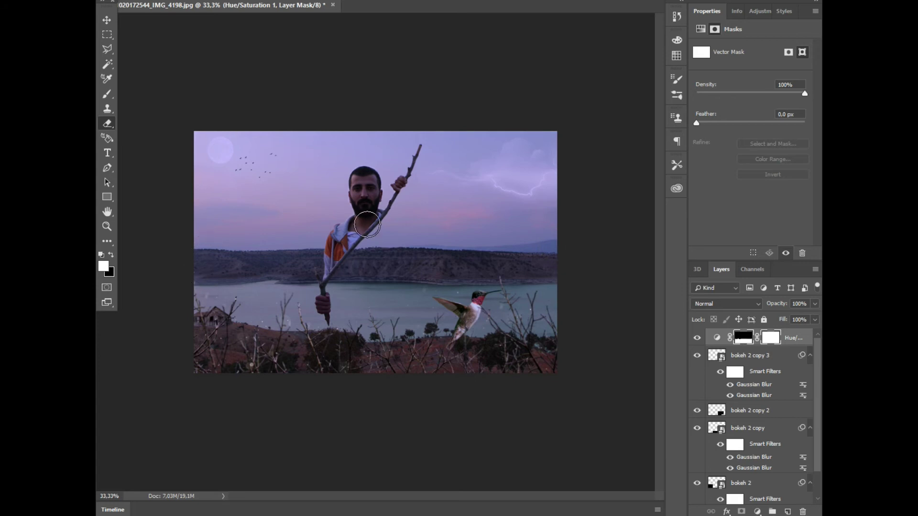
{"action": "key", "text": "ctrl+plus"}
{"action": "left_click", "coordinate": [741, 338]}
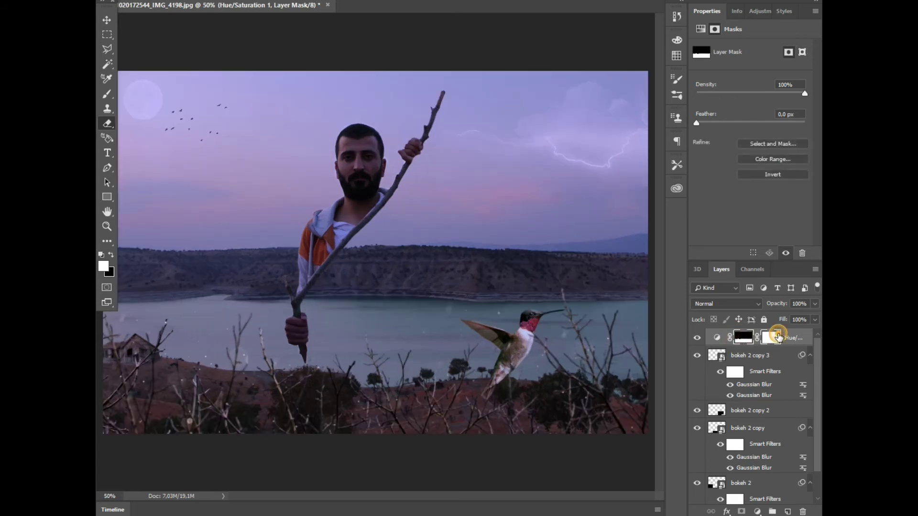
{"action": "left_click", "coordinate": [773, 144]}
Set the Hue/Saturation 1 sliders to Hue -17 and Saturation +11 in Properties.
{"action": "left_click", "coordinate": [717, 338]}
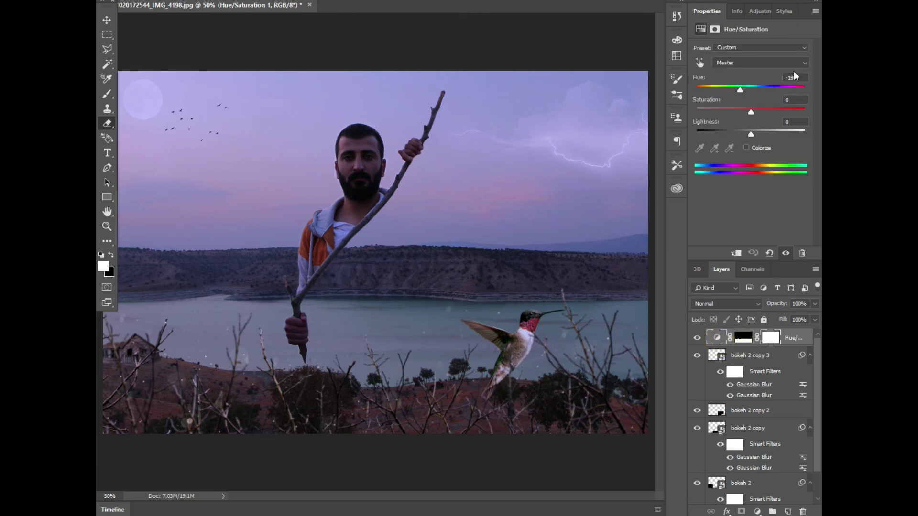
{"action": "mouse_move", "coordinate": [736, 92]}
{"action": "left_mouse_down"}
{"action": "mouse_move", "coordinate": [724, 93]}
{"action": "mouse_move", "coordinate": [736, 93]}
{"action": "left_mouse_up"}
{"action": "left_click_drag", "start_coordinate": [736, 94], "coordinate": [741, 95]}
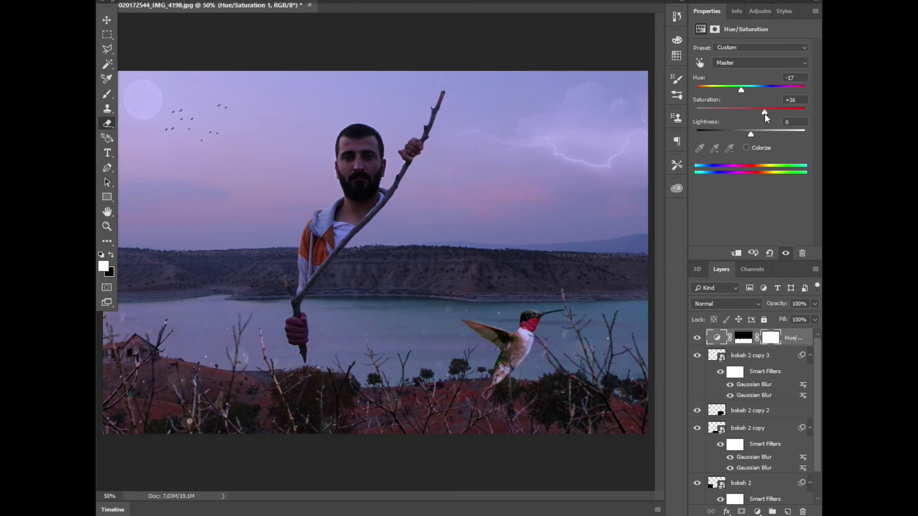
{"action": "left_click_drag", "start_coordinate": [758, 113], "coordinate": [756, 114]}
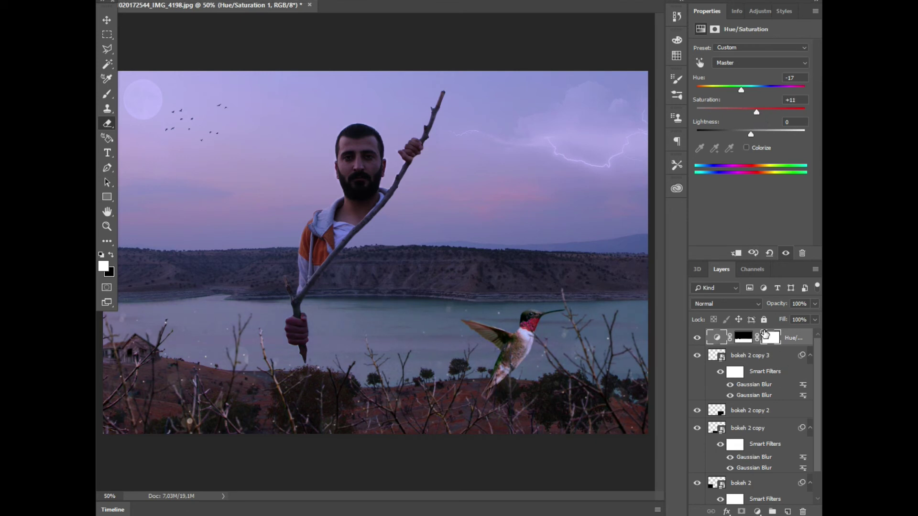
{"action": "left_click", "coordinate": [767, 336]}
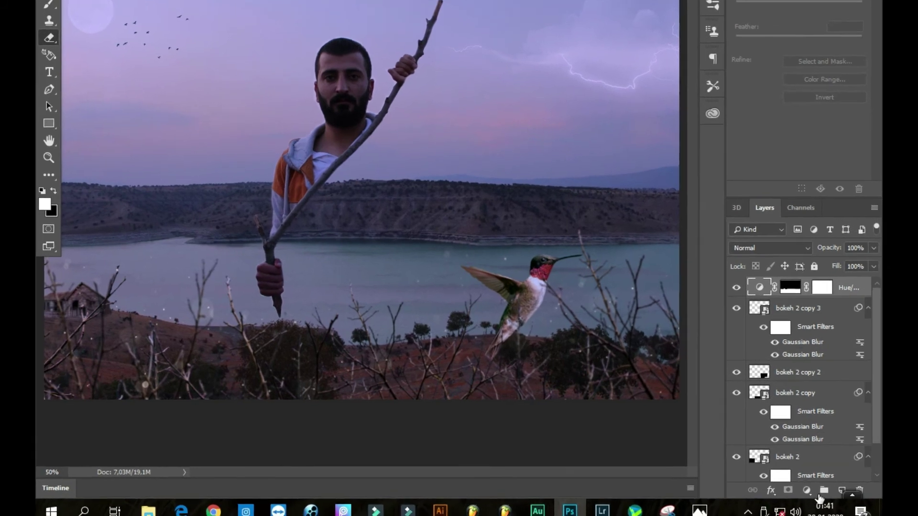
Add an empty Layer 2, then a Hue/Saturation 2 adjustment layer with Hue +38.
{"action": "left_click", "coordinate": [874, 478]}
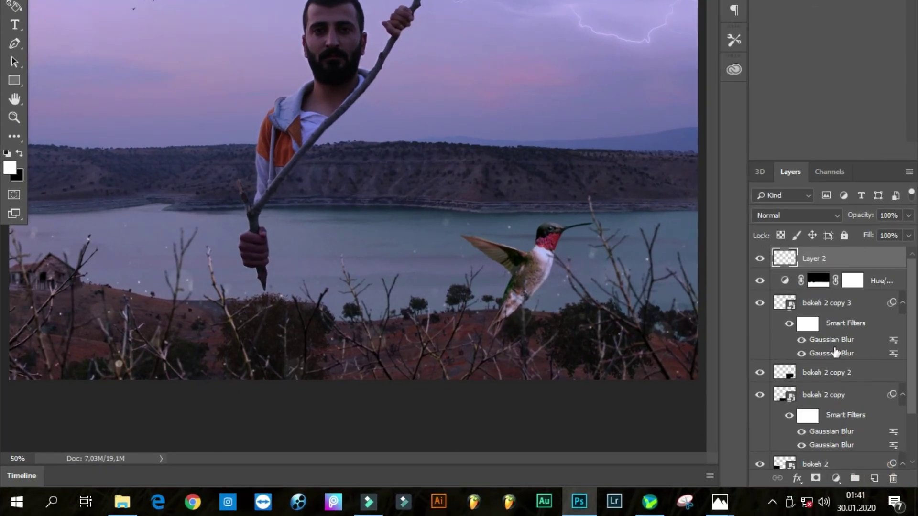
{"action": "left_click", "coordinate": [822, 265]}
{"action": "left_click", "coordinate": [835, 478]}
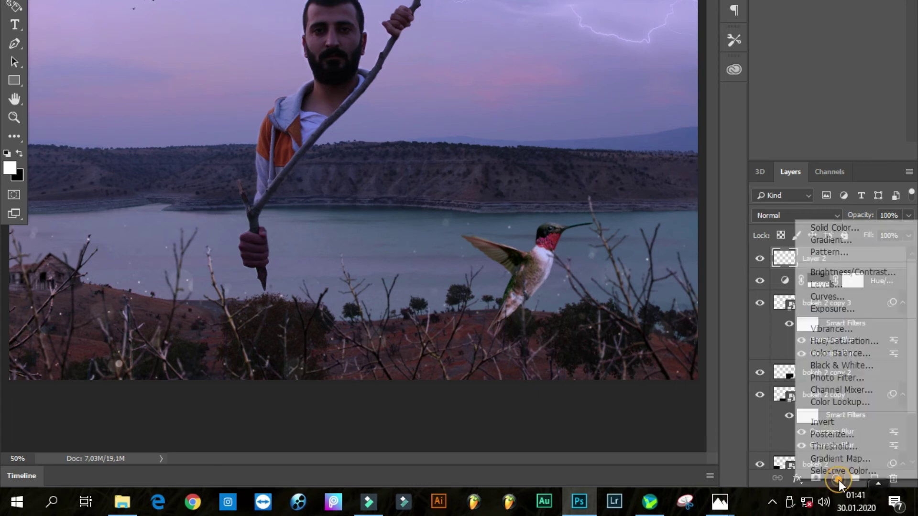
{"action": "left_click", "coordinate": [832, 342]}
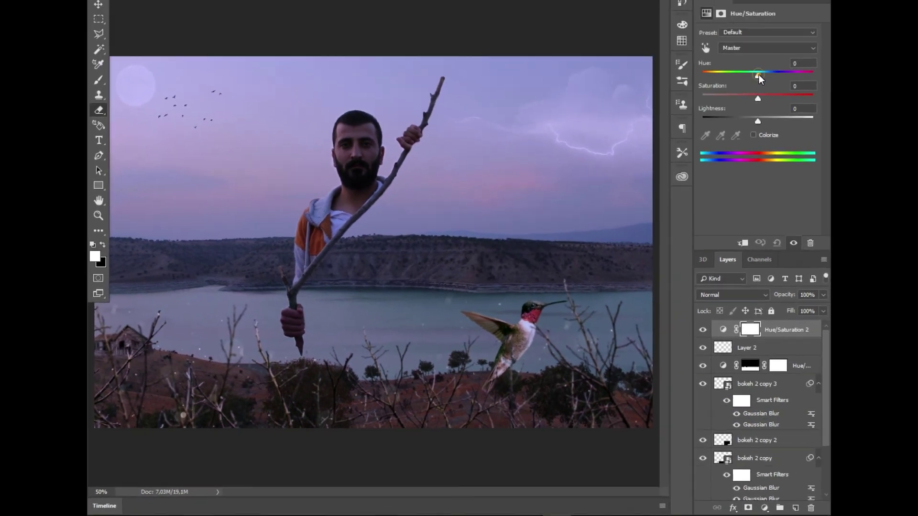
{"action": "left_click_drag", "start_coordinate": [751, 88], "coordinate": [770, 91]}
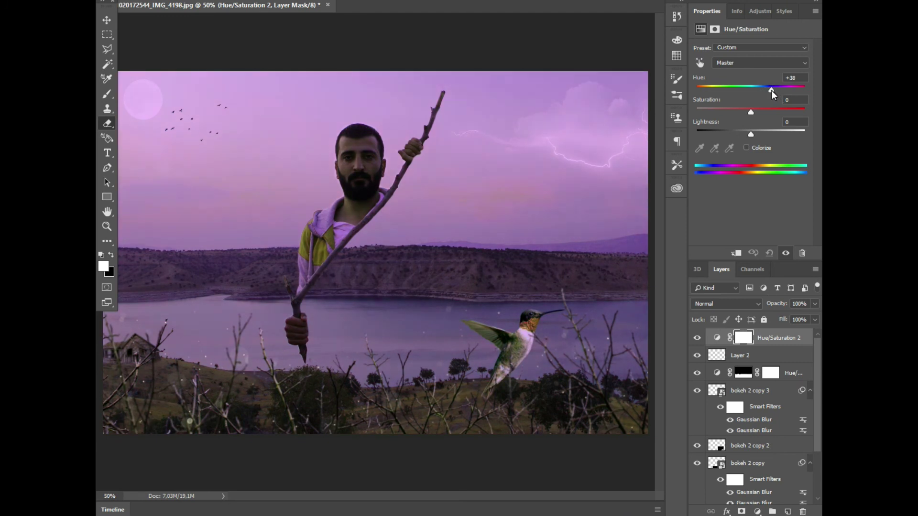
{"action": "left_click", "coordinate": [762, 339]}
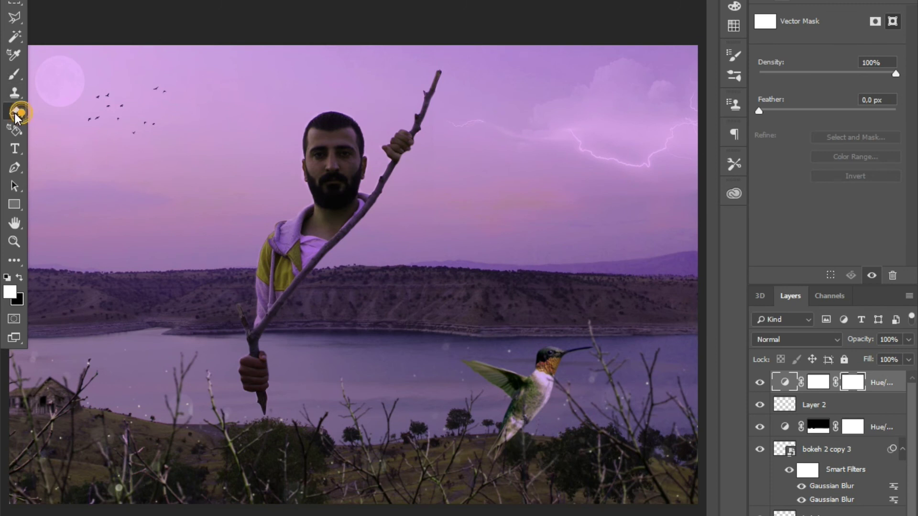
Dismiss the rasterize error and erase Hue/Saturation 2's violet tint from the sky on its mask.
{"action": "left_click", "coordinate": [187, 78]}
{"action": "left_click", "coordinate": [445, 175]}
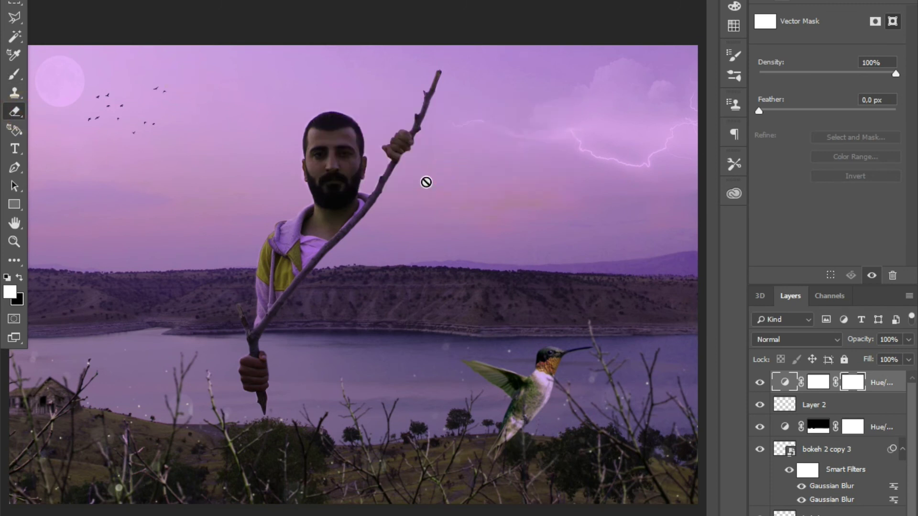
{"action": "left_click", "coordinate": [823, 381]}
{"action": "left_click_drag", "start_coordinate": [447, 173], "coordinate": [534, 151]}
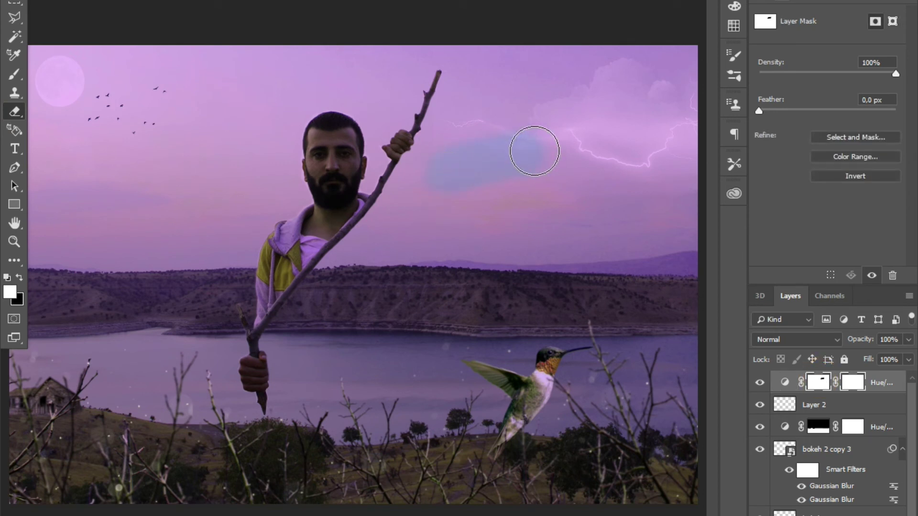
{"action": "left_click_drag", "start_coordinate": [447, 368], "coordinate": [593, 363]}
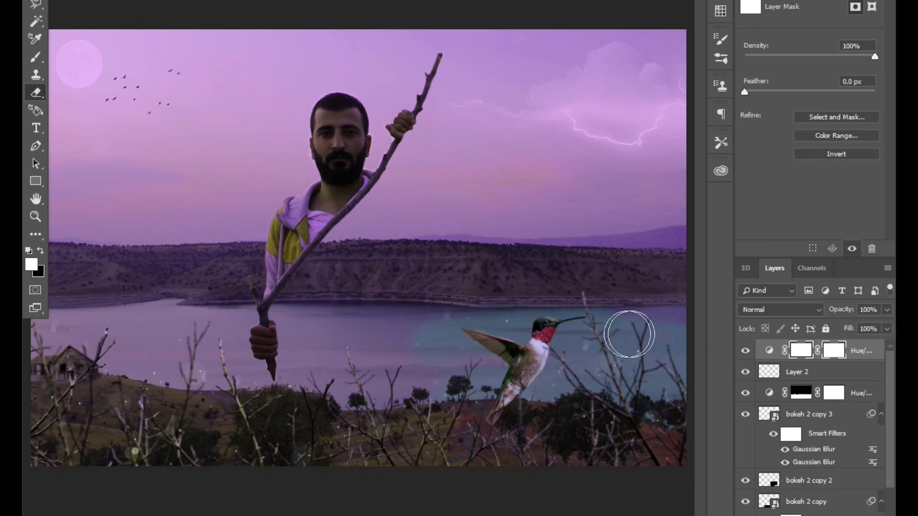
{"action": "key", "text": "ctrl+z"}
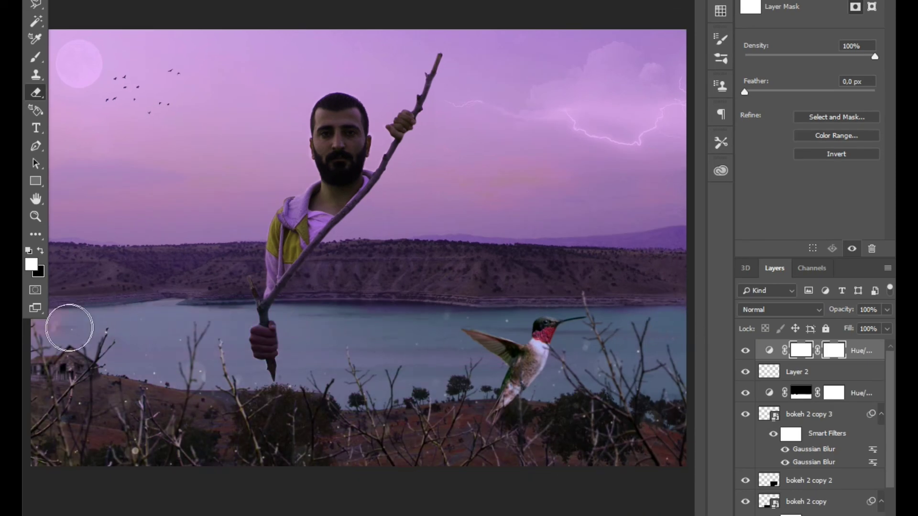
{"action": "left_click_drag", "start_coordinate": [374, 64], "coordinate": [455, 142]}
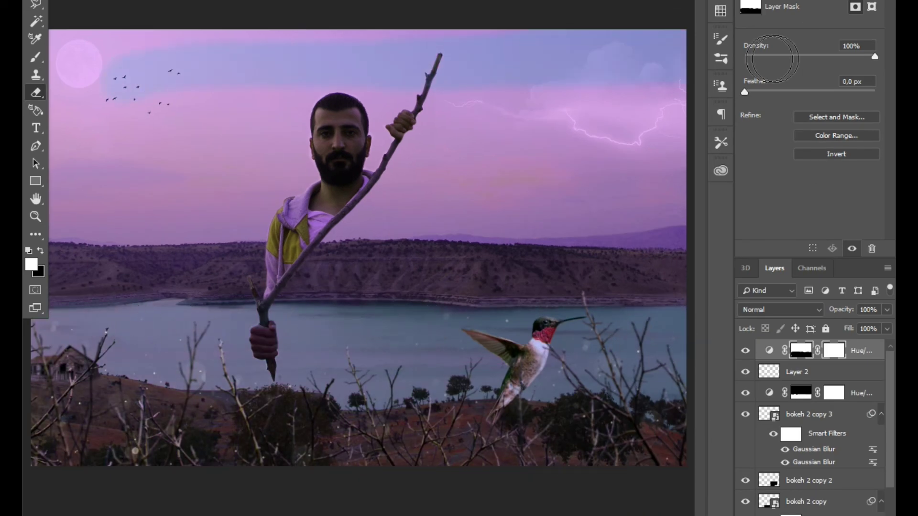
Zoom in and erase the violet tint from the man's hoodie and beard with a smaller eraser.
{"action": "scroll", "coordinate": [679, 239], "scroll_direction": "up", "scroll_amount": 3}
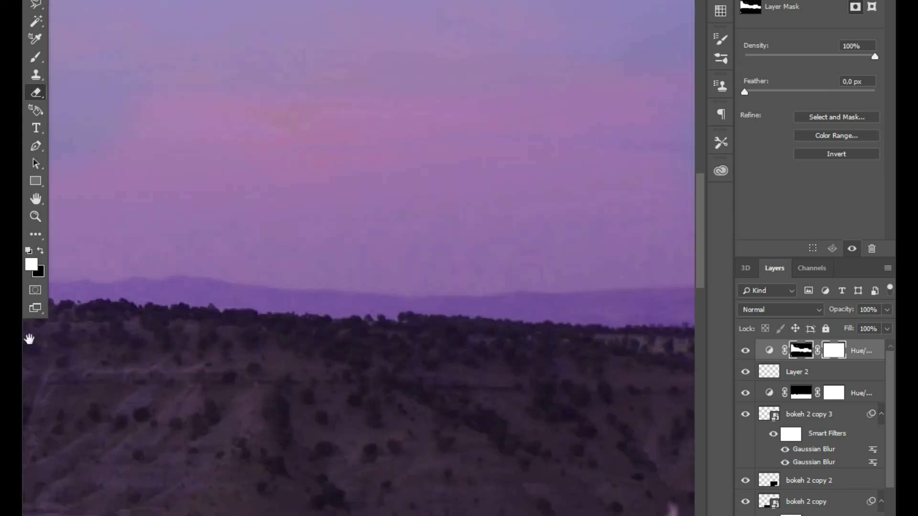
{"action": "scroll", "coordinate": [377, 203], "scroll_direction": "down", "scroll_amount": 3}
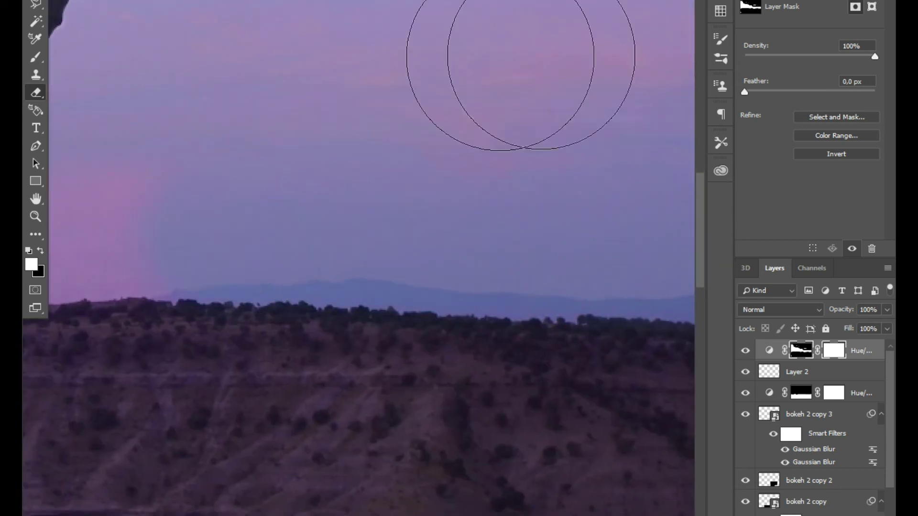
{"action": "scroll", "coordinate": [511, 187], "scroll_direction": "down", "scroll_amount": 3}
{"action": "scroll", "coordinate": [594, 185], "scroll_direction": "up", "scroll_amount": 3}
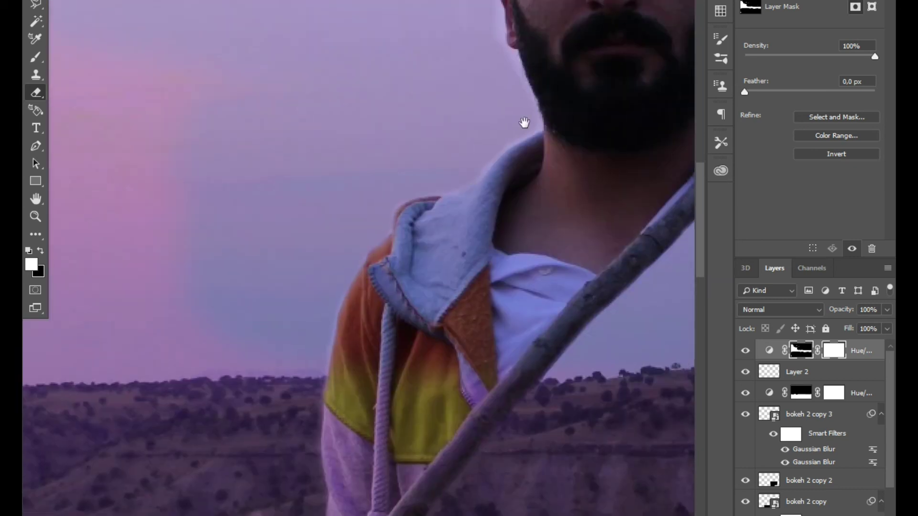
{"action": "left_click_drag", "start_coordinate": [436, 402], "coordinate": [453, 368]}
{"action": "key", "text": "bracketleft"}
{"action": "key", "text": "bracketleft"}
{"action": "key", "text": "bracketleft"}
{"action": "key", "text": "bracketleft"}
{"action": "key", "text": "bracketleft"}
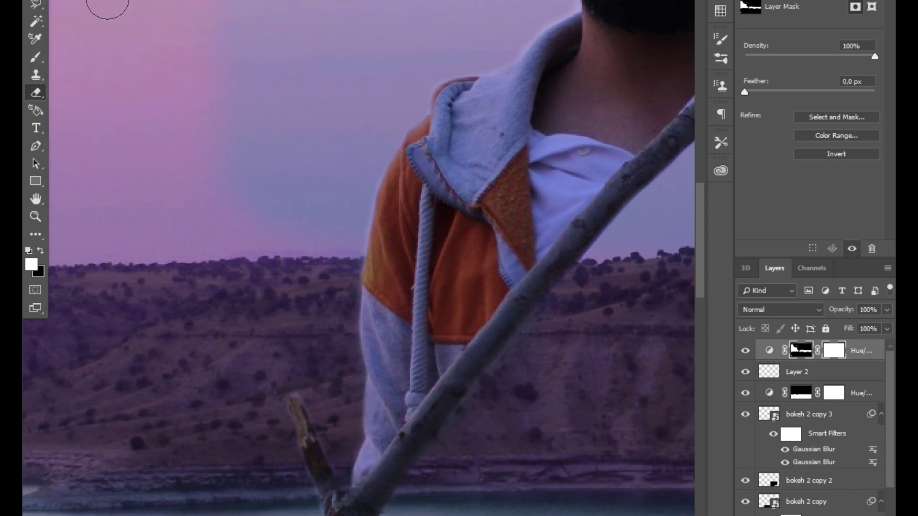
{"action": "scroll", "coordinate": [281, 266], "scroll_direction": "up", "scroll_amount": 2}
{"action": "right_click", "coordinate": [281, 266]}
{"action": "key", "text": "Escape"}
{"action": "scroll", "coordinate": [420, 246], "scroll_direction": "down", "scroll_amount": 2}
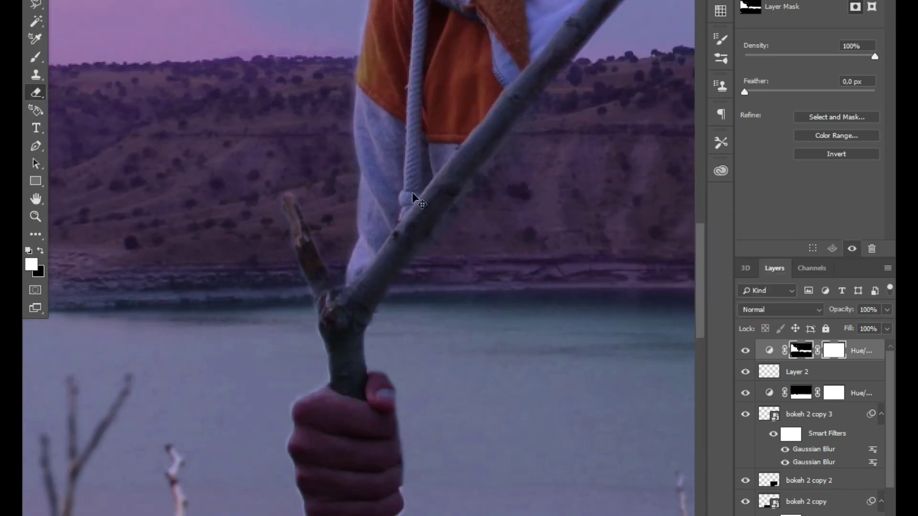
{"action": "scroll", "coordinate": [420, 245], "scroll_direction": "down", "scroll_amount": 2}
{"action": "right_click", "coordinate": [282, 263]}
{"action": "key", "text": "Escape"}
{"action": "scroll", "coordinate": [430, 112], "scroll_direction": "up", "scroll_amount": 3}
{"action": "scroll", "coordinate": [430, 112], "scroll_direction": "left", "scroll_amount": 2}
{"action": "scroll", "coordinate": [154, 327], "scroll_direction": "up", "scroll_amount": 3}
{"action": "scroll", "coordinate": [154, 327], "scroll_direction": "left", "scroll_amount": 3}
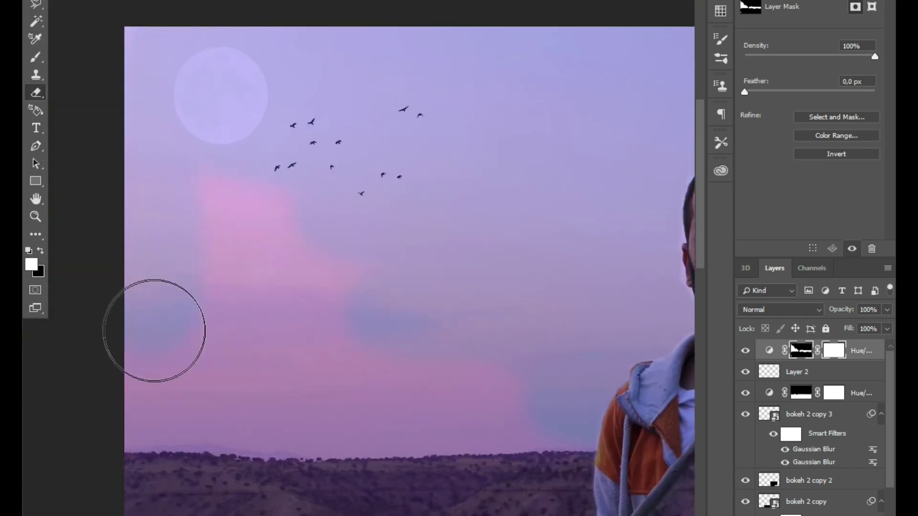
{"action": "scroll", "coordinate": [143, 410], "scroll_direction": "down", "scroll_amount": 3}
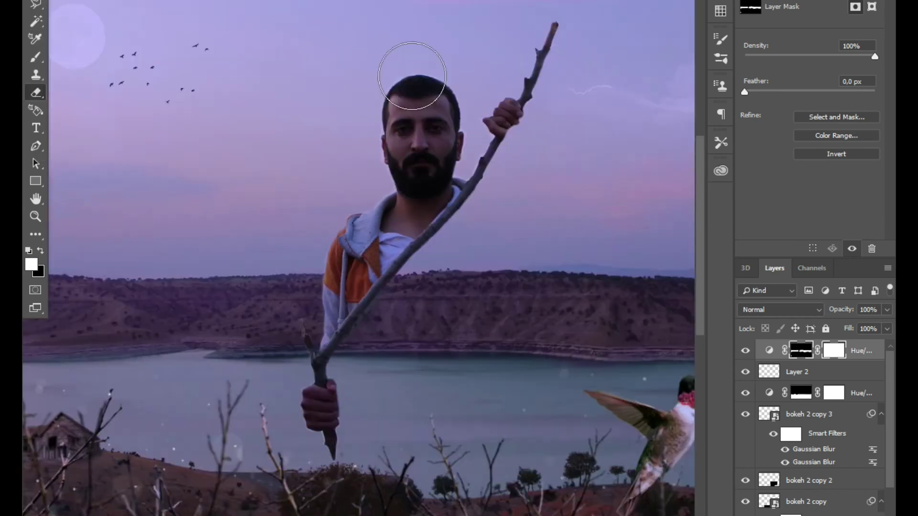
{"action": "scroll", "coordinate": [143, 191], "scroll_direction": "down", "scroll_amount": 2}
{"action": "scroll", "coordinate": [335, 200], "scroll_direction": "up", "scroll_amount": 2}
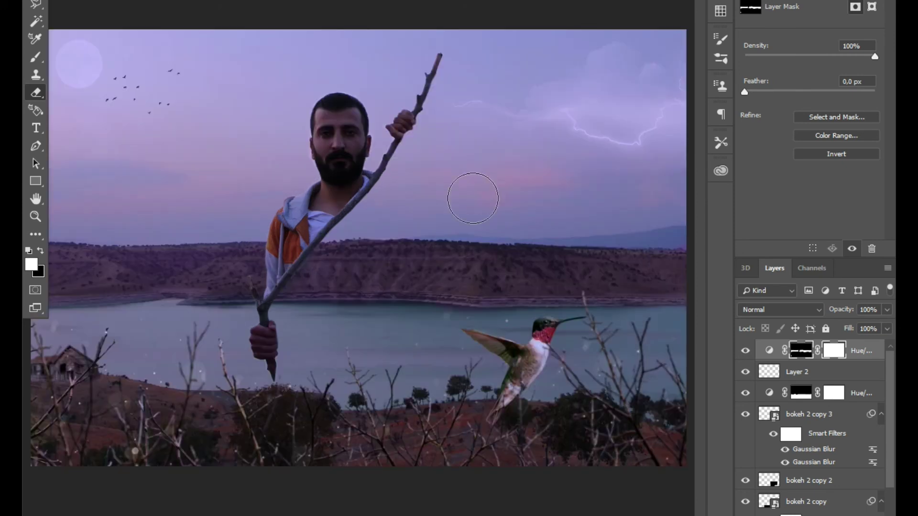
{"action": "left_click", "coordinate": [769, 350]}
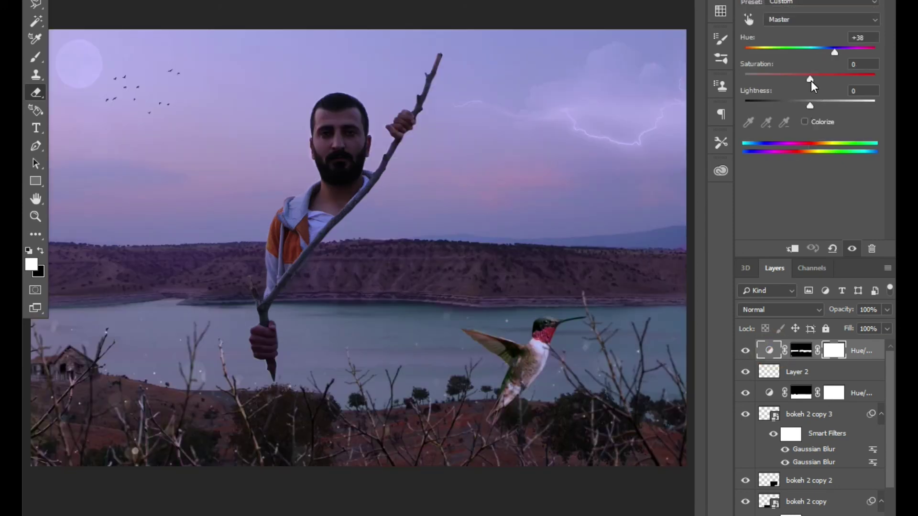
Retune Hue/Saturation 2's Hue, Saturation -2 and Lightness -1 so the hills look less purple.
{"action": "left_click_drag", "start_coordinate": [826, 82], "coordinate": [836, 87]}
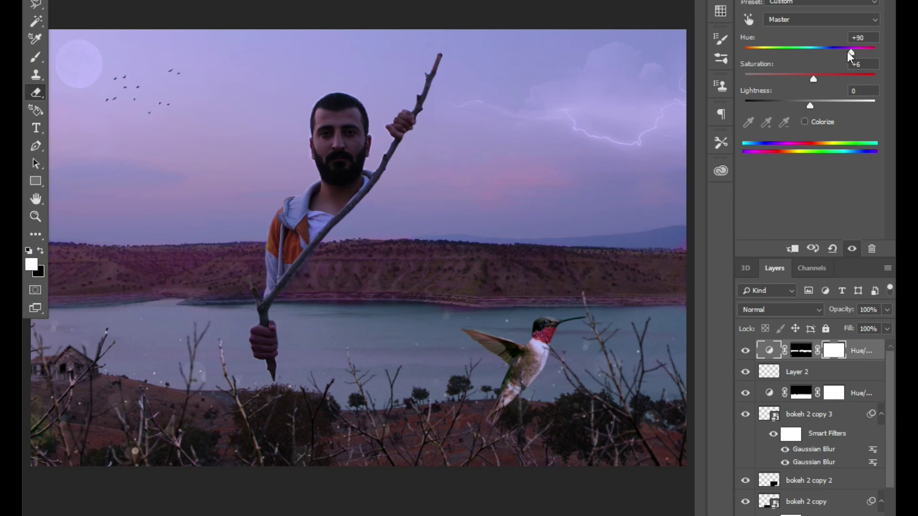
{"action": "mouse_move", "coordinate": [834, 52]}
{"action": "left_mouse_down"}
{"action": "mouse_move", "coordinate": [803, 52]}
{"action": "mouse_move", "coordinate": [812, 78]}
{"action": "mouse_move", "coordinate": [815, 52]}
{"action": "left_mouse_up"}
{"action": "left_click_drag", "start_coordinate": [810, 105], "coordinate": [806, 105]}
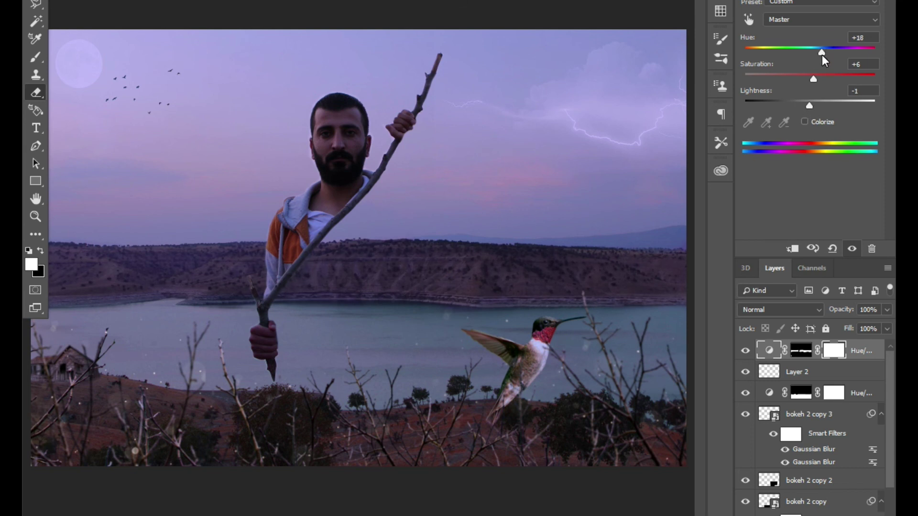
{"action": "mouse_move", "coordinate": [823, 60]}
{"action": "left_mouse_down"}
{"action": "mouse_move", "coordinate": [842, 56]}
{"action": "mouse_move", "coordinate": [794, 60]}
{"action": "left_mouse_up"}
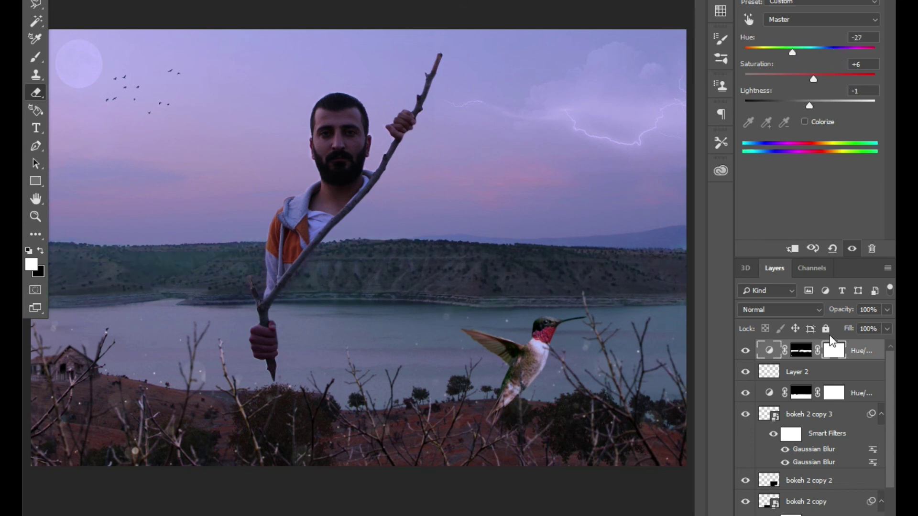
Zoom in toward the image's left edge and nudge Hue/Saturation 2's Hue to -4.
{"action": "left_click", "coordinate": [797, 352]}
{"action": "key", "text": "ctrl+plus"}
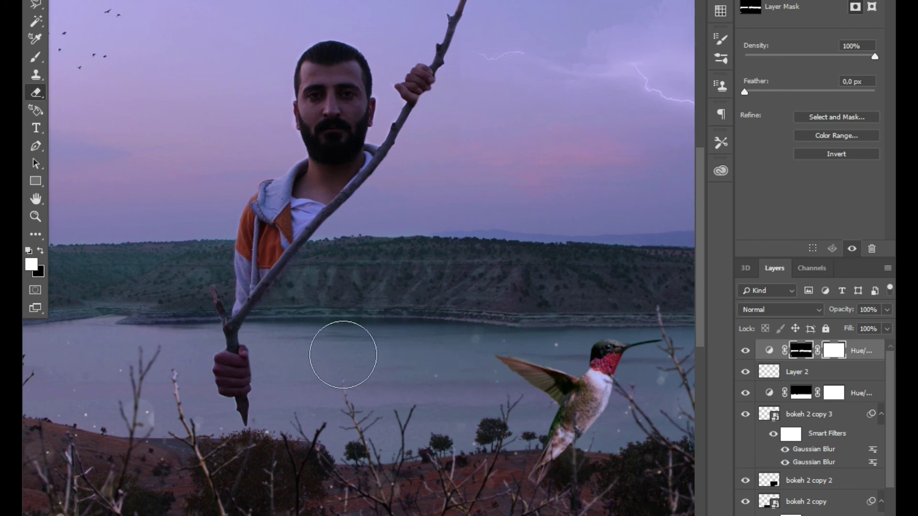
{"action": "left_click_drag", "start_coordinate": [92, 372], "coordinate": [253, 340]}
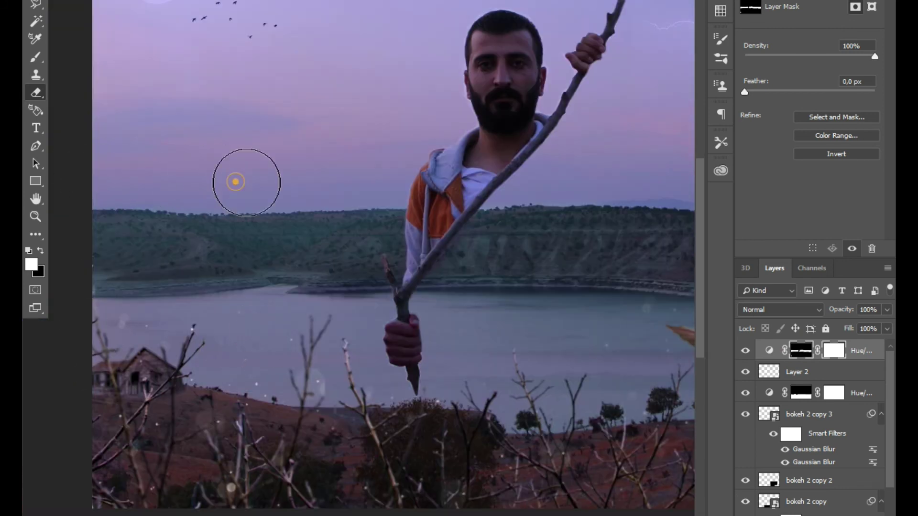
{"action": "scroll", "coordinate": [235, 182], "scroll_direction": "right", "scroll_amount": 10}
{"action": "scroll", "coordinate": [594, 211], "scroll_direction": "right", "scroll_amount": 1}
{"action": "scroll", "coordinate": [594, 210], "scroll_direction": "down", "scroll_amount": 2}
{"action": "left_click", "coordinate": [769, 350]}
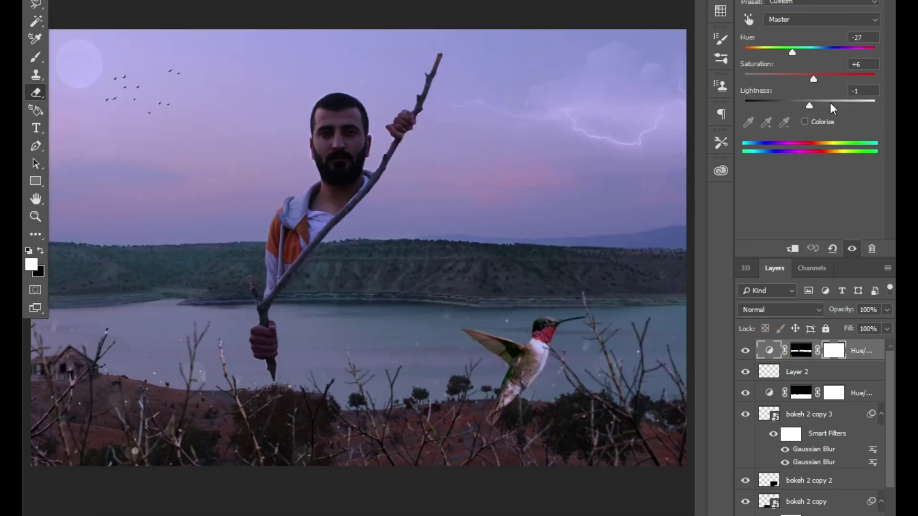
{"action": "left_click_drag", "start_coordinate": [792, 51], "coordinate": [807, 51]}
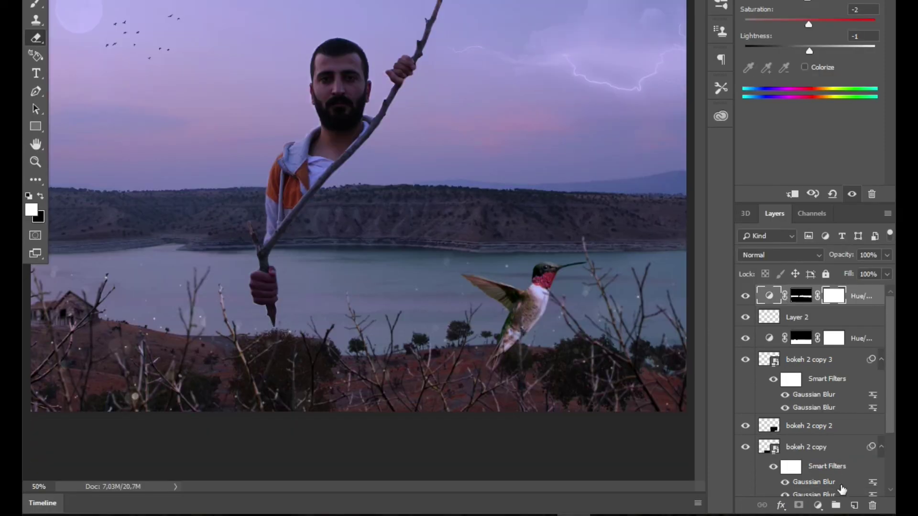
Add an empty Layer 3 and a new Hue/Saturation adjustment with Hue +36.
{"action": "left_click", "coordinate": [855, 505]}
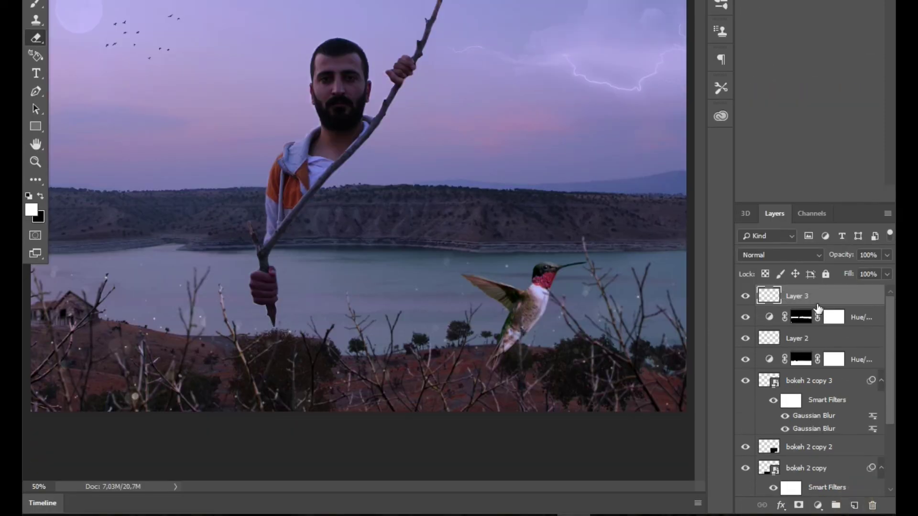
{"action": "left_click", "coordinate": [818, 298]}
{"action": "left_click", "coordinate": [822, 508]}
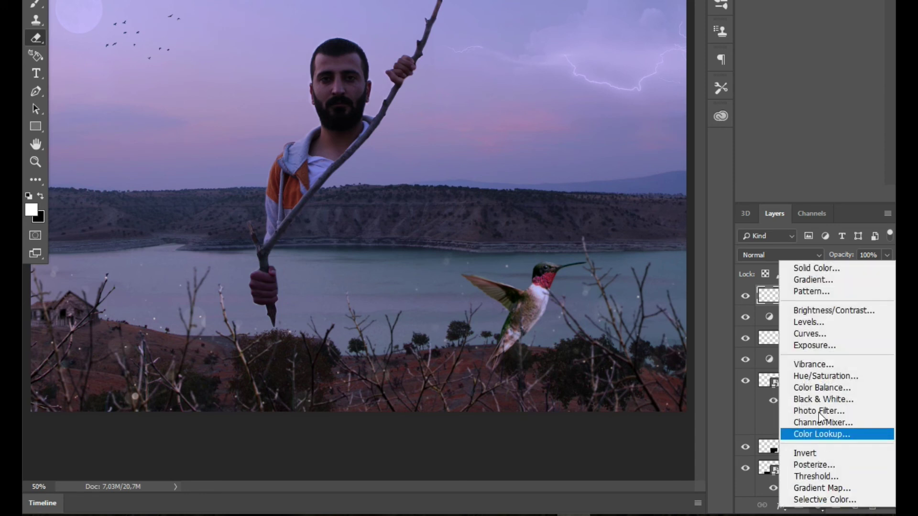
{"action": "left_click", "coordinate": [830, 376]}
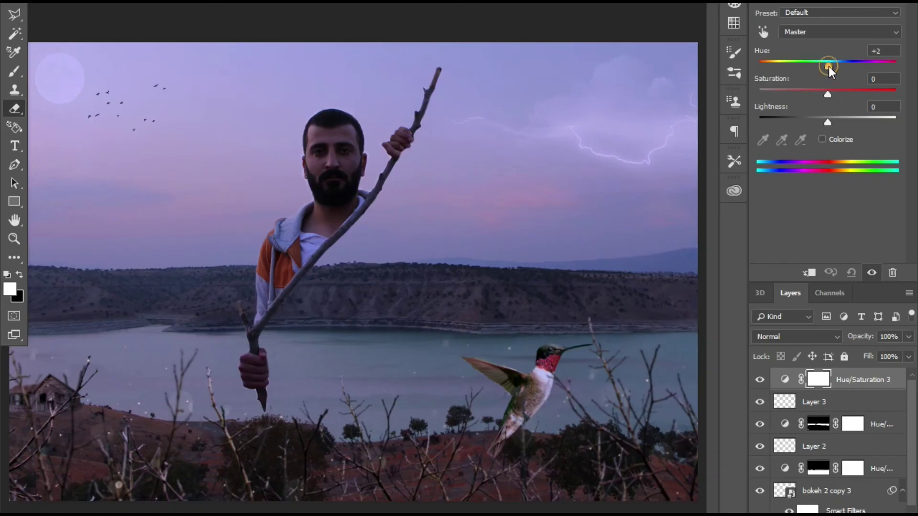
{"action": "left_click_drag", "start_coordinate": [828, 67], "coordinate": [853, 67]}
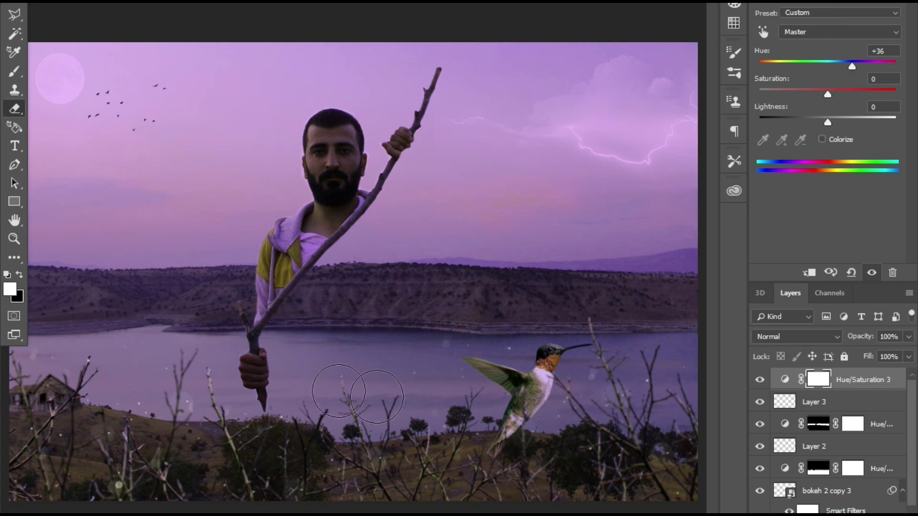
{"action": "left_click", "coordinate": [826, 377]}
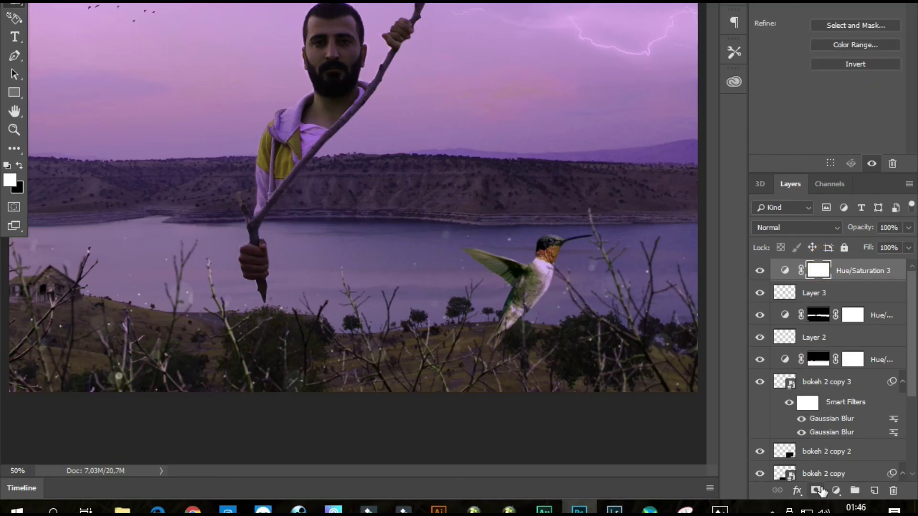
{"action": "left_click", "coordinate": [848, 279]}
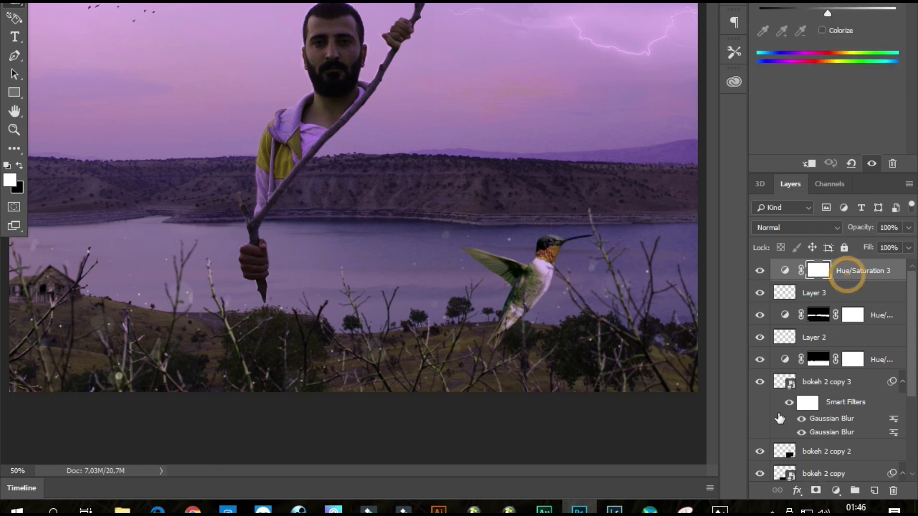
Add a mask to the new adjustment and paint away the tint over the man, water and hummingbird.
{"action": "left_click", "coordinate": [814, 491]}
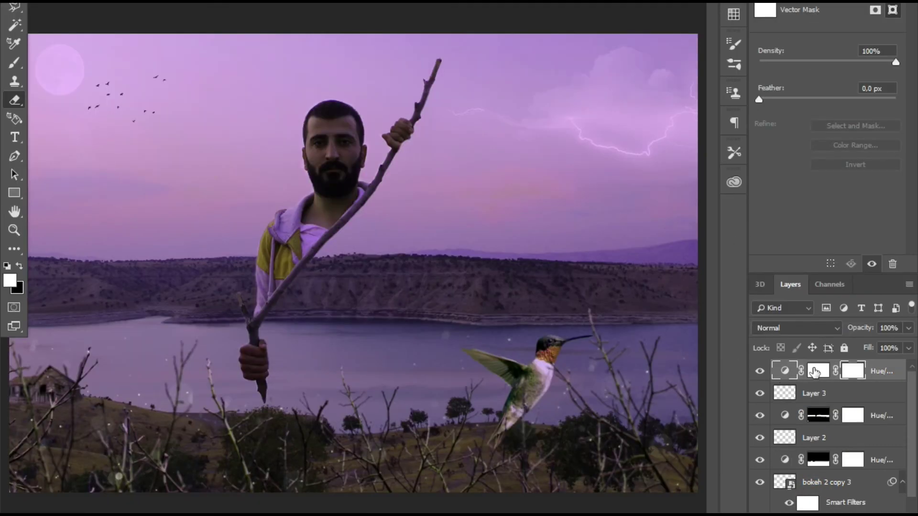
{"action": "left_click", "coordinate": [818, 370]}
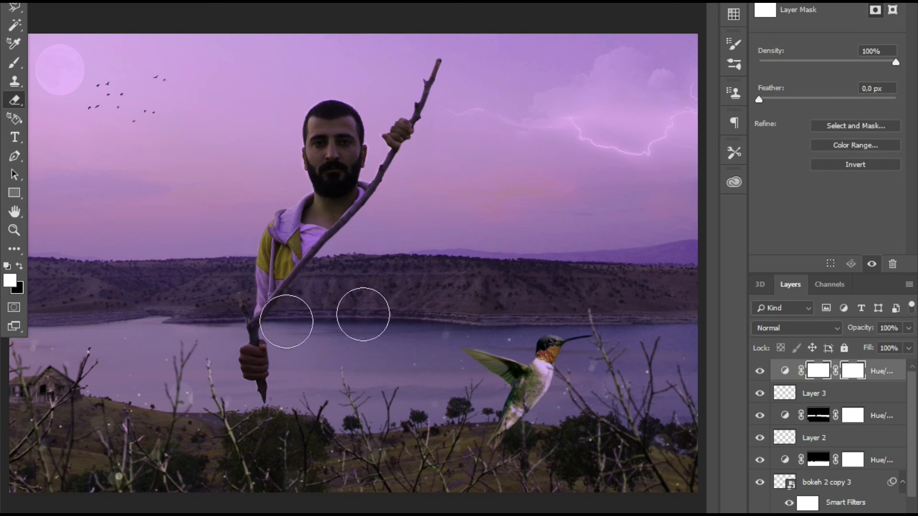
{"action": "mouse_move", "coordinate": [322, 180]}
{"action": "left_mouse_down"}
{"action": "mouse_move", "coordinate": [329, 142]}
{"action": "mouse_move", "coordinate": [333, 170]}
{"action": "left_mouse_up"}
{"action": "mouse_move", "coordinate": [139, 368]}
{"action": "left_mouse_down"}
{"action": "mouse_move", "coordinate": [570, 368]}
{"action": "mouse_move", "coordinate": [595, 451]}
{"action": "mouse_move", "coordinate": [348, 492]}
{"action": "mouse_move", "coordinate": [604, 323]}
{"action": "mouse_move", "coordinate": [650, 331]}
{"action": "left_mouse_up"}
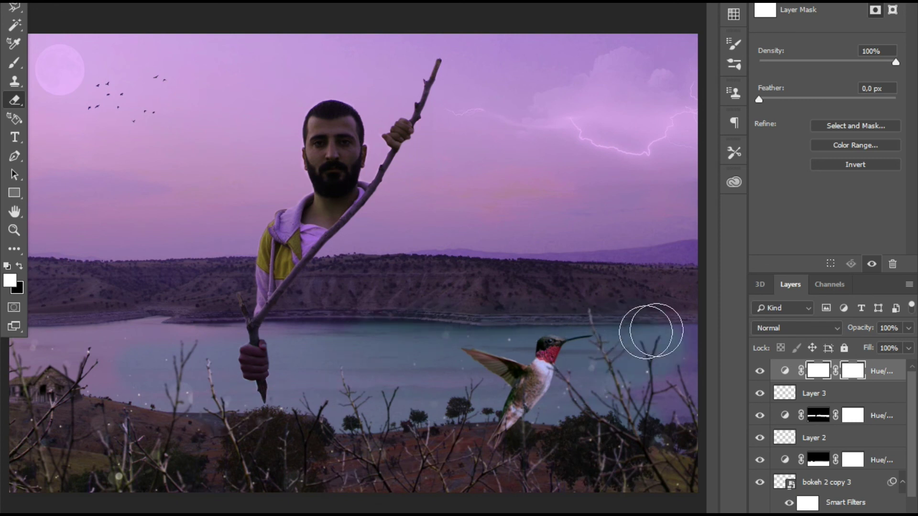
{"action": "key", "text": "ctrl+z"}
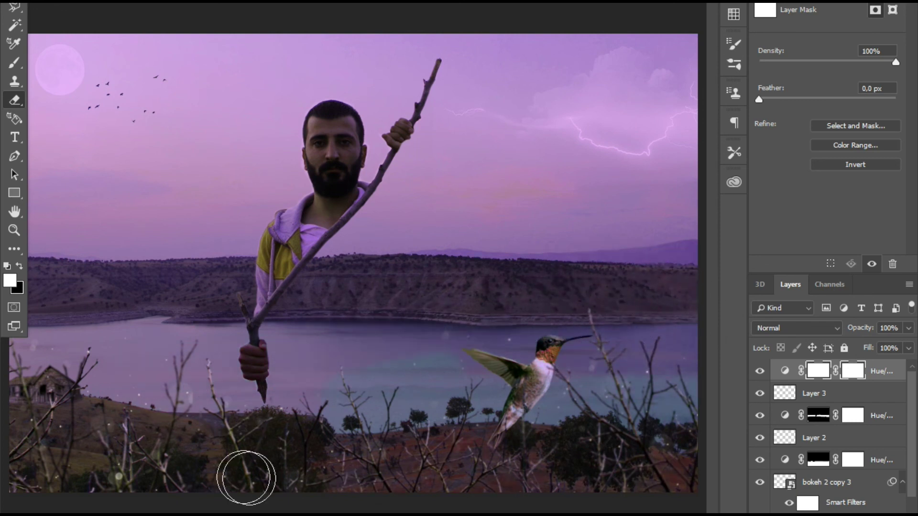
{"action": "key", "text": "ctrl+shift+z"}
Refine the mask around the hoodie, face, hand and stick, then fit the whole image on screen.
{"action": "scroll", "coordinate": [425, 319], "scroll_direction": "up", "scroll_amount": 2}
{"action": "scroll", "coordinate": [414, 218], "scroll_direction": "up", "scroll_amount": 2}
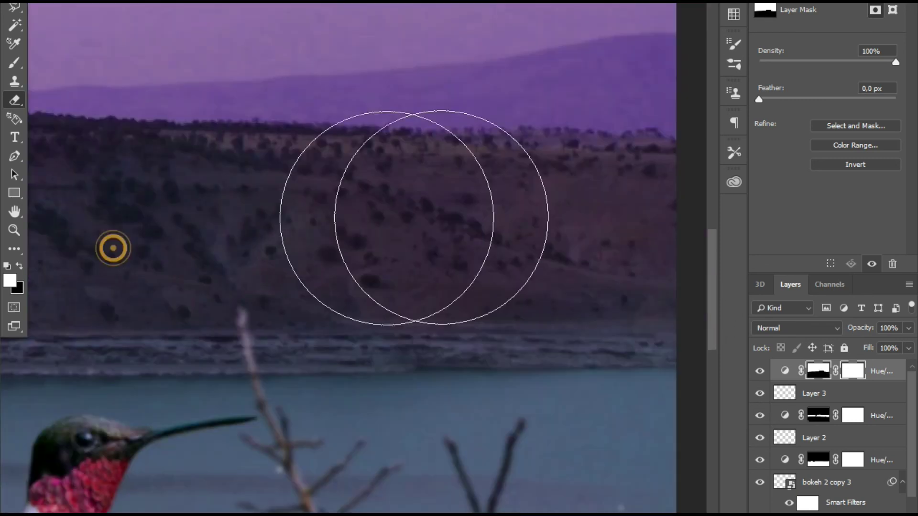
{"action": "scroll", "coordinate": [413, 218], "scroll_direction": "down", "scroll_amount": 2}
{"action": "scroll", "coordinate": [303, 216], "scroll_direction": "right", "scroll_amount": 5}
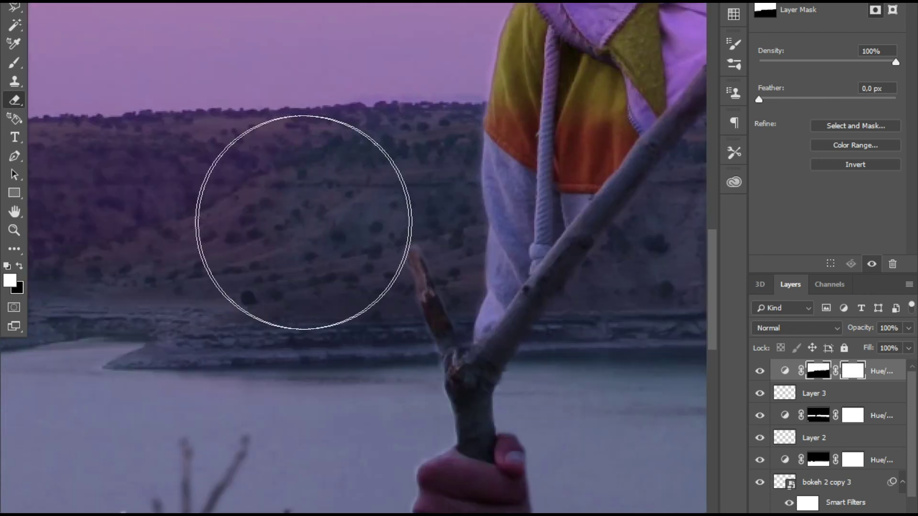
{"action": "scroll", "coordinate": [303, 223], "scroll_direction": "down", "scroll_amount": 2}
{"action": "scroll", "coordinate": [150, 273], "scroll_direction": "up", "scroll_amount": 1}
{"action": "scroll", "coordinate": [593, 311], "scroll_direction": "right", "scroll_amount": 3}
{"action": "scroll", "coordinate": [351, 261], "scroll_direction": "up", "scroll_amount": 2}
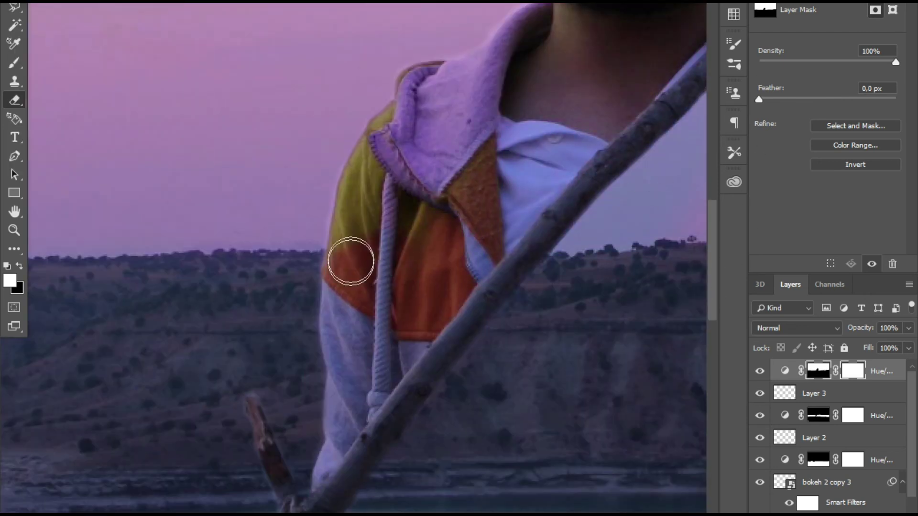
{"action": "scroll", "coordinate": [350, 261], "scroll_direction": "down", "scroll_amount": 1}
{"action": "scroll", "coordinate": [442, 211], "scroll_direction": "up", "scroll_amount": 3}
{"action": "scroll", "coordinate": [349, 332], "scroll_direction": "up", "scroll_amount": 1}
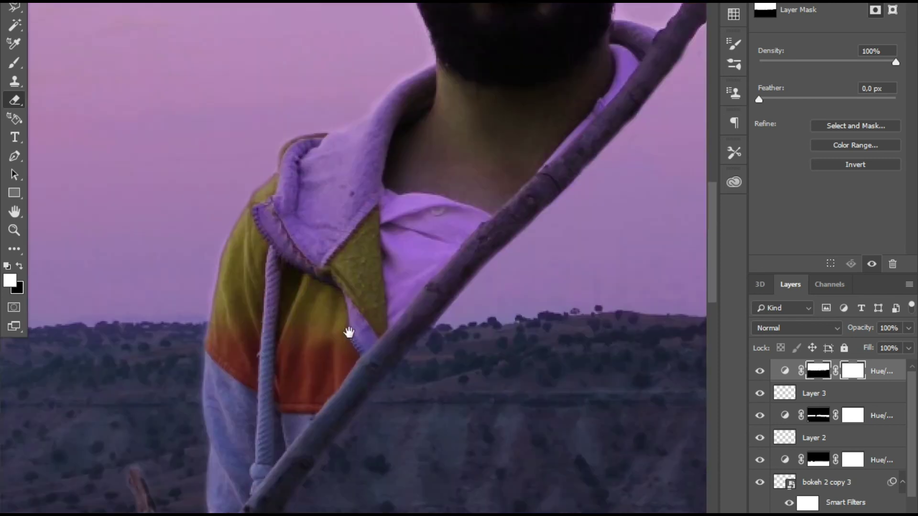
{"action": "scroll", "coordinate": [349, 332], "scroll_direction": "down", "scroll_amount": 2}
{"action": "mouse_move", "coordinate": [244, 307]}
{"action": "left_mouse_down"}
{"action": "mouse_move", "coordinate": [395, 106]}
{"action": "mouse_move", "coordinate": [448, 260]}
{"action": "left_mouse_up"}
{"action": "scroll", "coordinate": [352, 361], "scroll_direction": "up", "scroll_amount": 3}
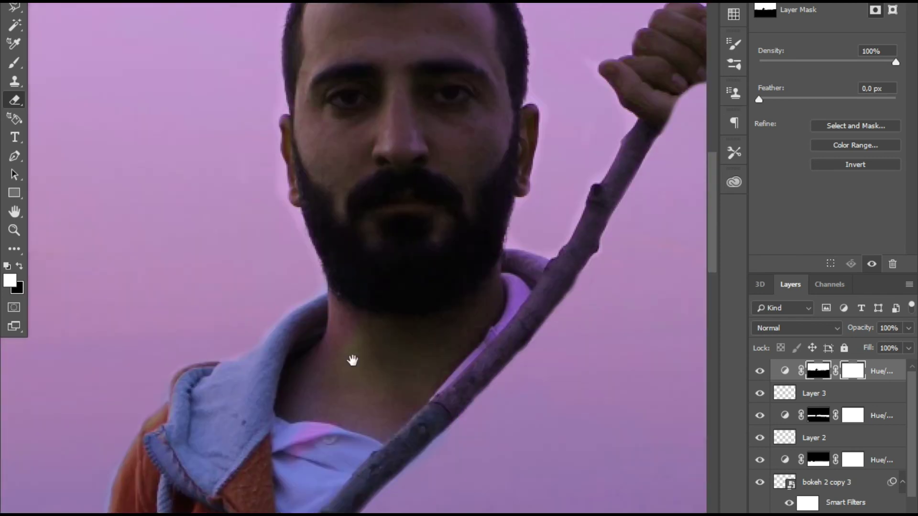
{"action": "left_click_drag", "start_coordinate": [352, 361], "coordinate": [348, 369]}
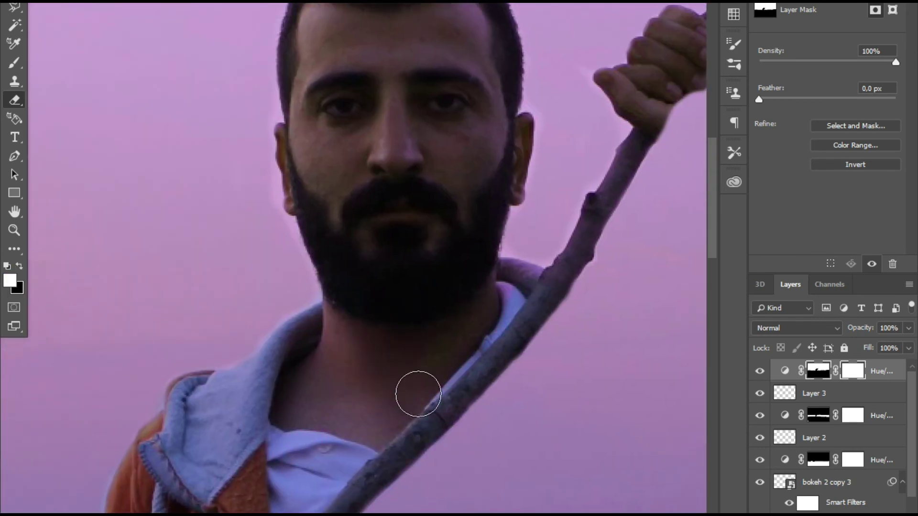
{"action": "scroll", "coordinate": [419, 394], "scroll_direction": "up", "scroll_amount": 1}
{"action": "scroll", "coordinate": [336, 286], "scroll_direction": "up", "scroll_amount": 2}
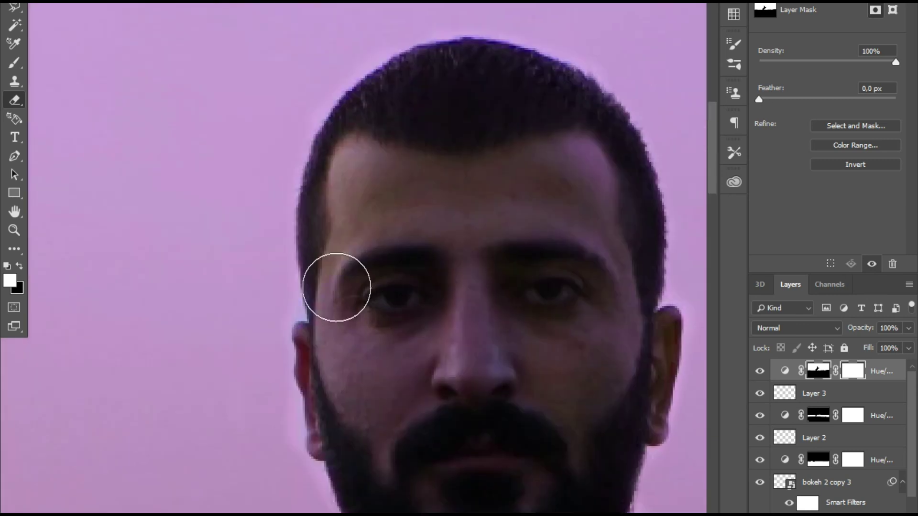
{"action": "scroll", "coordinate": [574, 373], "scroll_direction": "up", "scroll_amount": 1}
{"action": "scroll", "coordinate": [394, 238], "scroll_direction": "up", "scroll_amount": 1}
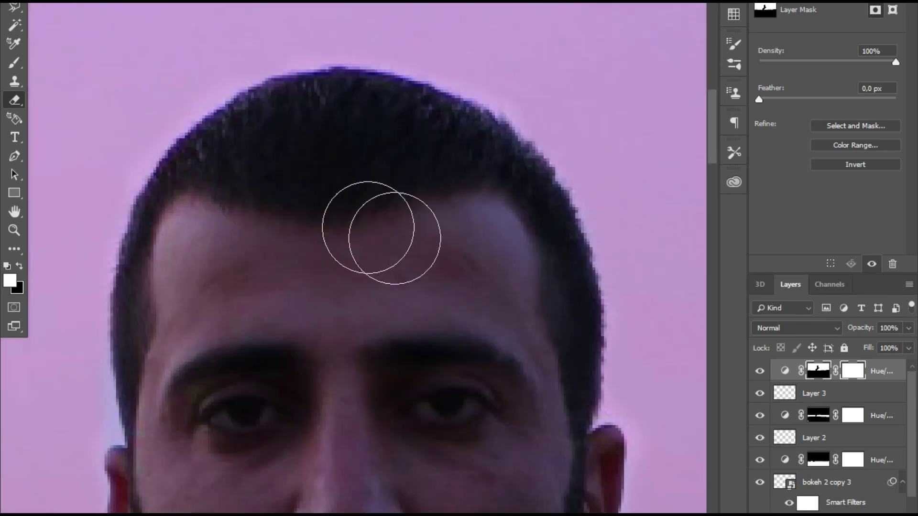
{"action": "scroll", "coordinate": [447, 335], "scroll_direction": "down", "scroll_amount": 10}
{"action": "scroll", "coordinate": [65, 458], "scroll_direction": "right", "scroll_amount": 5}
{"action": "scroll", "coordinate": [301, 400], "scroll_direction": "up", "scroll_amount": 5}
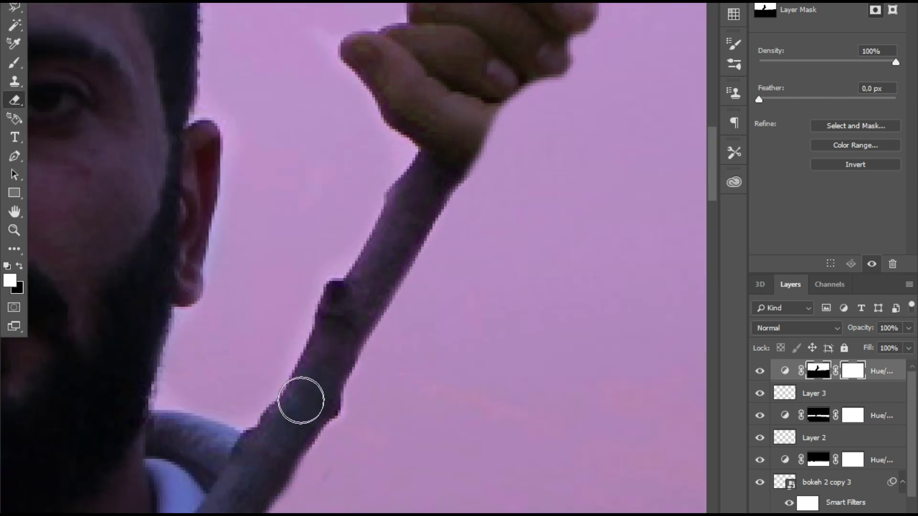
{"action": "scroll", "coordinate": [363, 244], "scroll_direction": "up", "scroll_amount": 5}
{"action": "scroll", "coordinate": [364, 243], "scroll_direction": "right", "scroll_amount": 2}
{"action": "scroll", "coordinate": [371, 180], "scroll_direction": "up", "scroll_amount": 1}
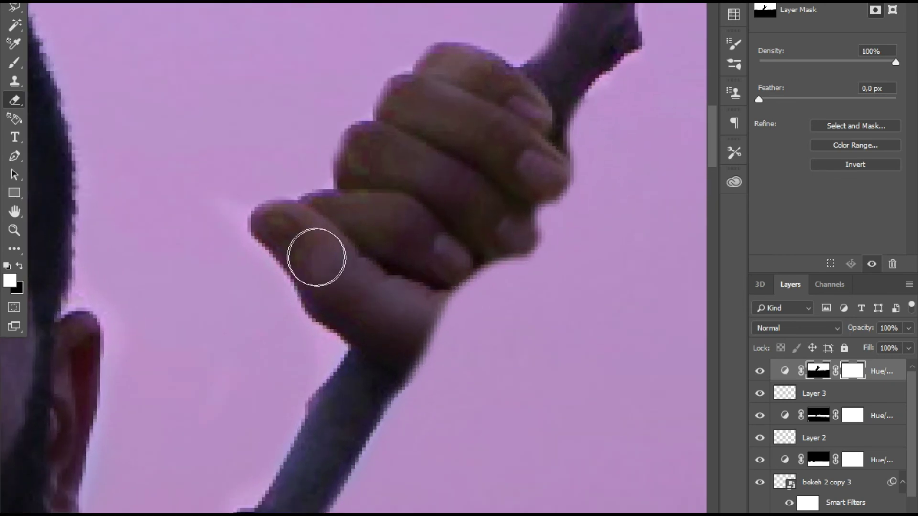
{"action": "scroll", "coordinate": [497, 175], "scroll_direction": "up", "scroll_amount": 3}
{"action": "scroll", "coordinate": [497, 175], "scroll_direction": "right", "scroll_amount": 1}
{"action": "scroll", "coordinate": [420, 229], "scroll_direction": "up", "scroll_amount": 2}
{"action": "scroll", "coordinate": [420, 230], "scroll_direction": "right", "scroll_amount": 1}
{"action": "key", "text": "x"}
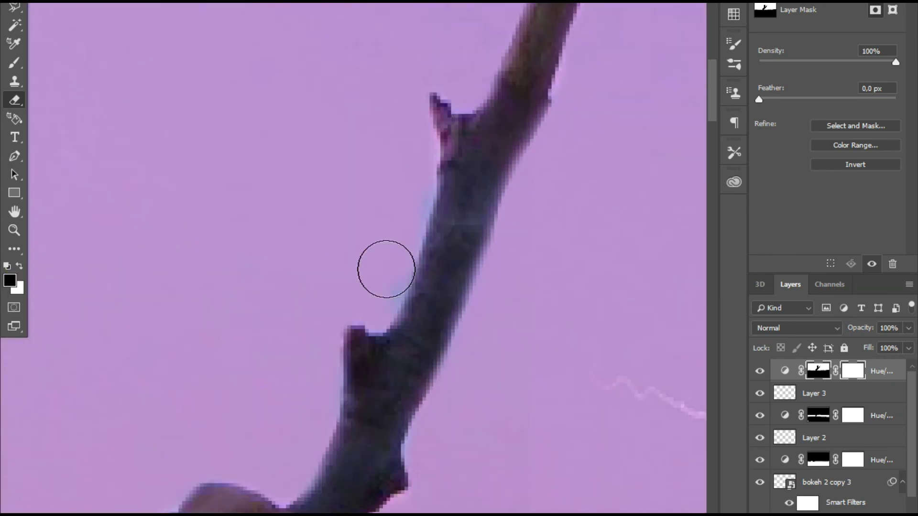
{"action": "key", "text": "x"}
{"action": "key", "text": "ctrl+0"}
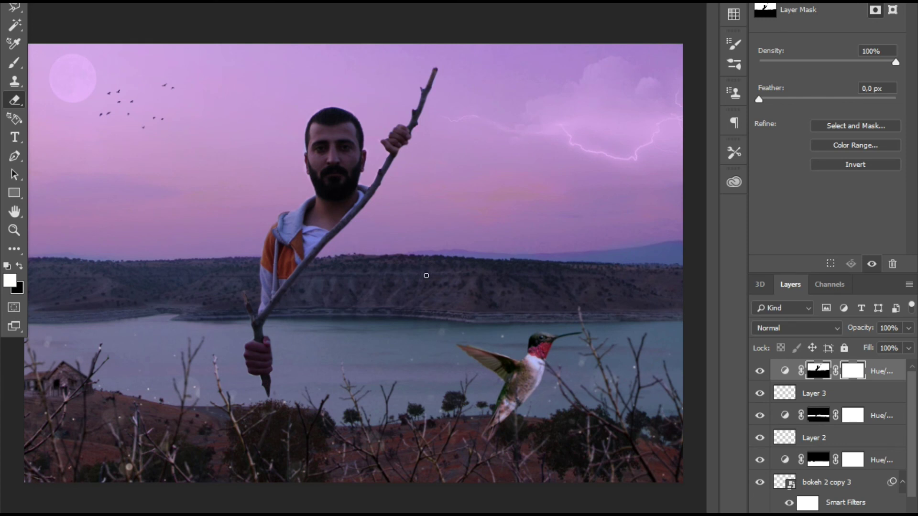
Lower Hue/Saturation 3's Hue to +1, trying Darker Color and Darken blending before returning to Normal.
{"action": "left_click", "coordinate": [788, 372]}
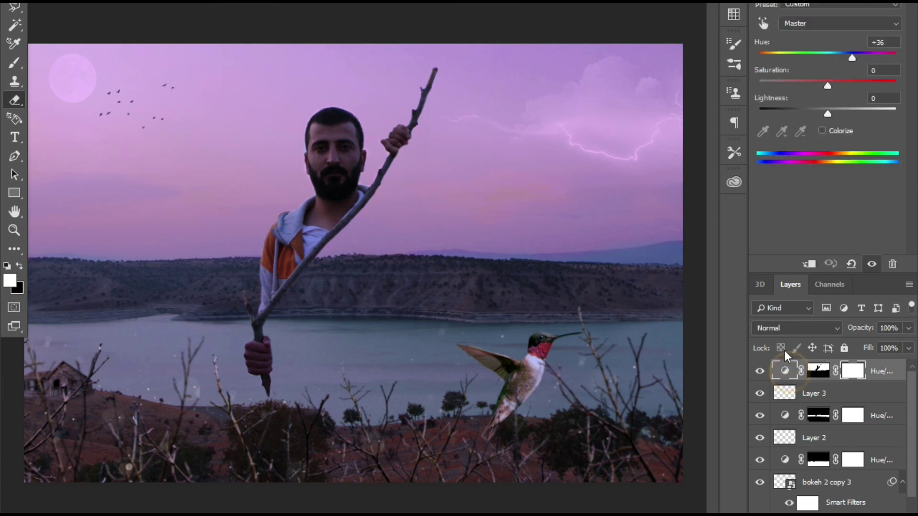
{"action": "mouse_move", "coordinate": [851, 58]}
{"action": "left_mouse_down"}
{"action": "mouse_move", "coordinate": [807, 59]}
{"action": "mouse_move", "coordinate": [876, 61]}
{"action": "mouse_move", "coordinate": [809, 58]}
{"action": "mouse_move", "coordinate": [835, 54]}
{"action": "mouse_move", "coordinate": [822, 58]}
{"action": "left_mouse_up"}
{"action": "left_click", "coordinate": [796, 328]}
{"action": "left_click", "coordinate": [784, 108]}
{"action": "key", "text": "Up"}
{"action": "key", "text": "Up"}
{"action": "key", "text": "Up"}
{"action": "key", "text": "Up"}
{"action": "left_click", "coordinate": [796, 328]}
{"action": "left_click", "coordinate": [774, 10]}
{"action": "left_click", "coordinate": [839, 56]}
{"action": "left_click", "coordinate": [796, 328]}
{"action": "left_click", "coordinate": [774, 10]}
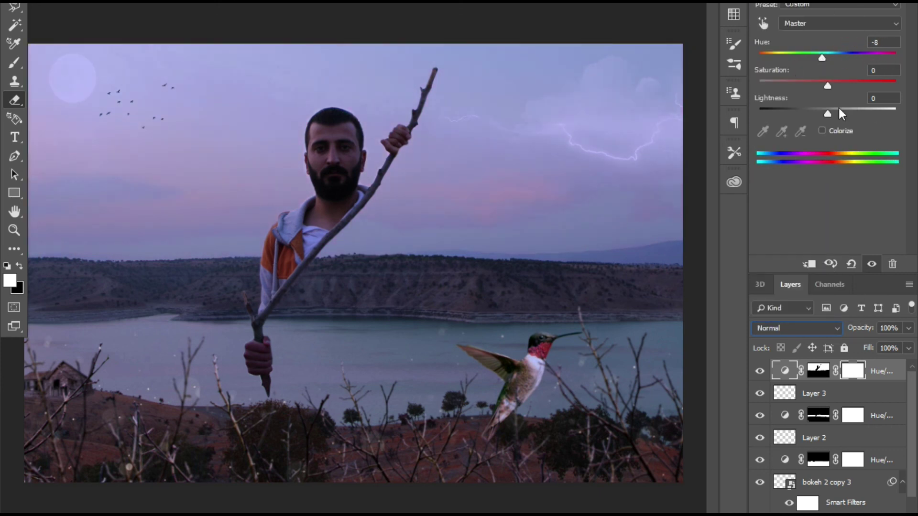
Erase the pinkish blob beside the chin, then set Hue +9 and Lightness 0 for a bluer sky.
{"action": "left_click_drag", "start_coordinate": [827, 113], "coordinate": [841, 113]}
{"action": "key", "text": "ctrl+backslash"}
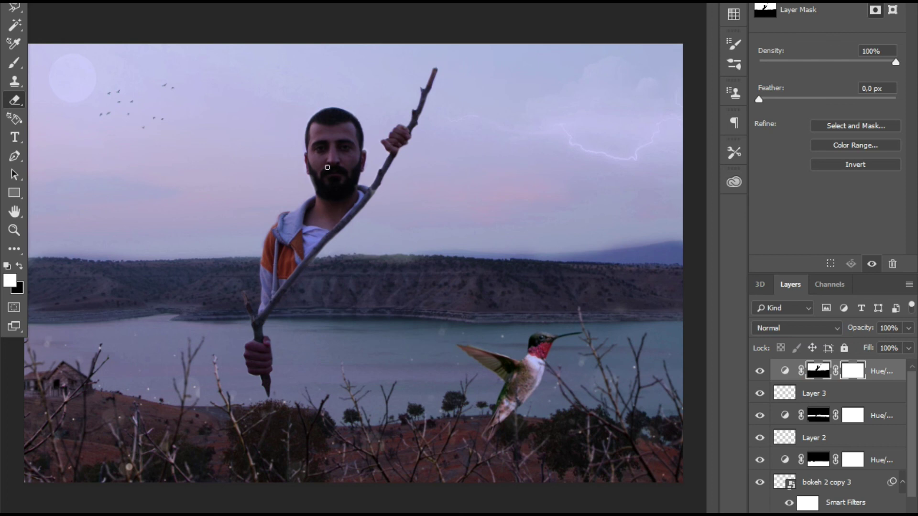
{"action": "key", "text": "ctrl+plus"}
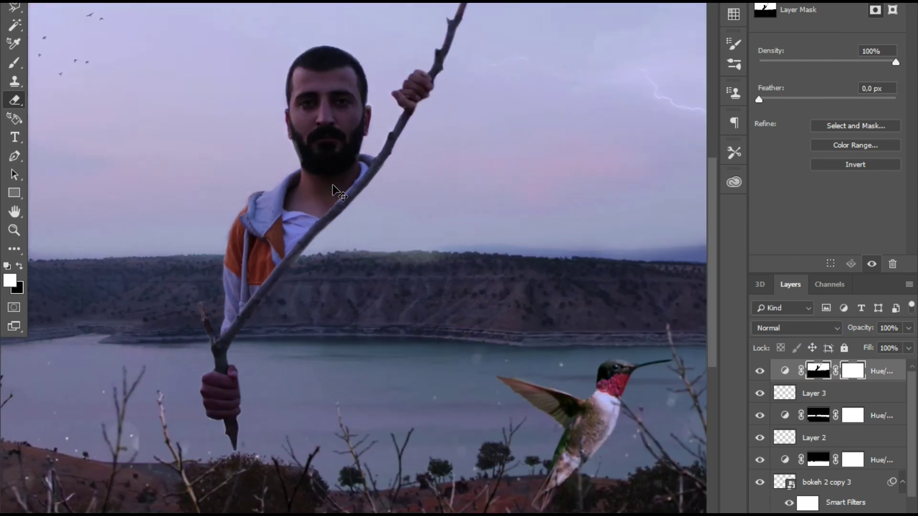
{"action": "key", "text": "ctrl+plus"}
{"action": "left_click_drag", "start_coordinate": [275, 155], "coordinate": [279, 113]}
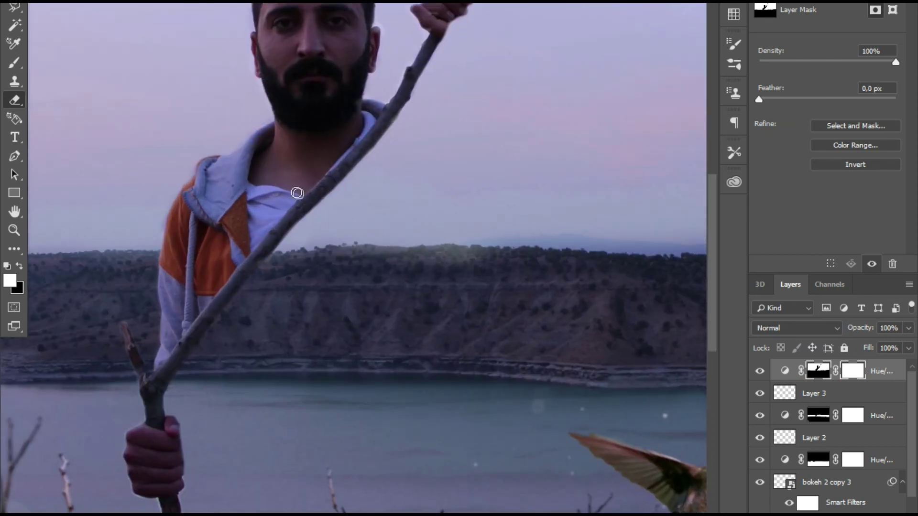
{"action": "key", "text": "ctrl+0"}
{"action": "left_click", "coordinate": [784, 370]}
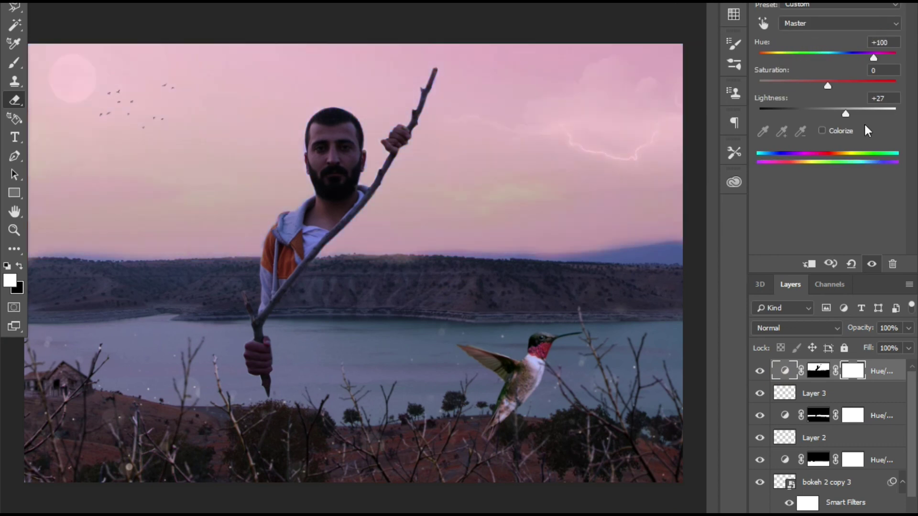
{"action": "left_click_drag", "start_coordinate": [873, 58], "coordinate": [873, 59]}
{"action": "left_click_drag", "start_coordinate": [845, 114], "coordinate": [827, 115]}
{"action": "left_click_drag", "start_coordinate": [849, 58], "coordinate": [833, 59]}
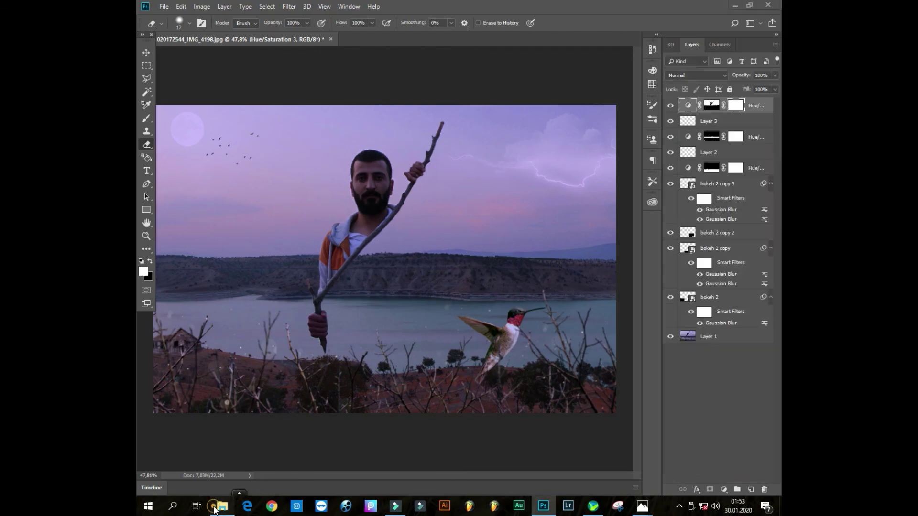
Browse PHOTOSHOP STICKER in File Explorer, checking Spark and Snow and rain before opening Noise.
{"action": "left_click", "coordinate": [222, 506]}
{"action": "scroll", "coordinate": [535, 420], "scroll_direction": "down", "scroll_amount": 1}
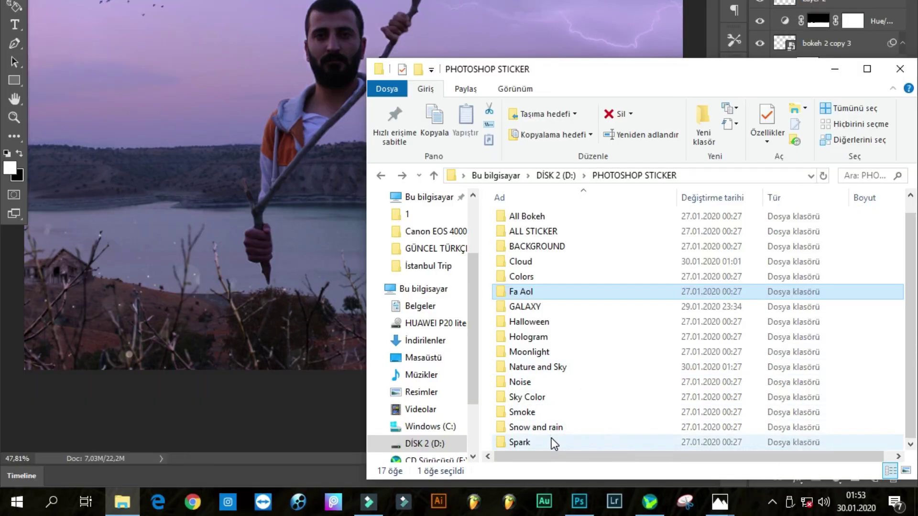
{"action": "double_click", "coordinate": [526, 462]}
{"action": "left_click", "coordinate": [434, 175]}
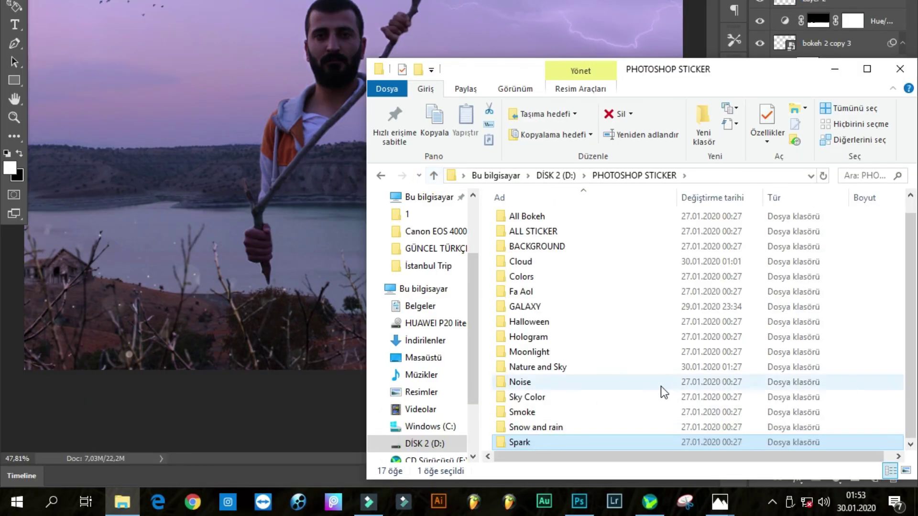
{"action": "double_click", "coordinate": [526, 423]}
{"action": "left_click", "coordinate": [381, 175]}
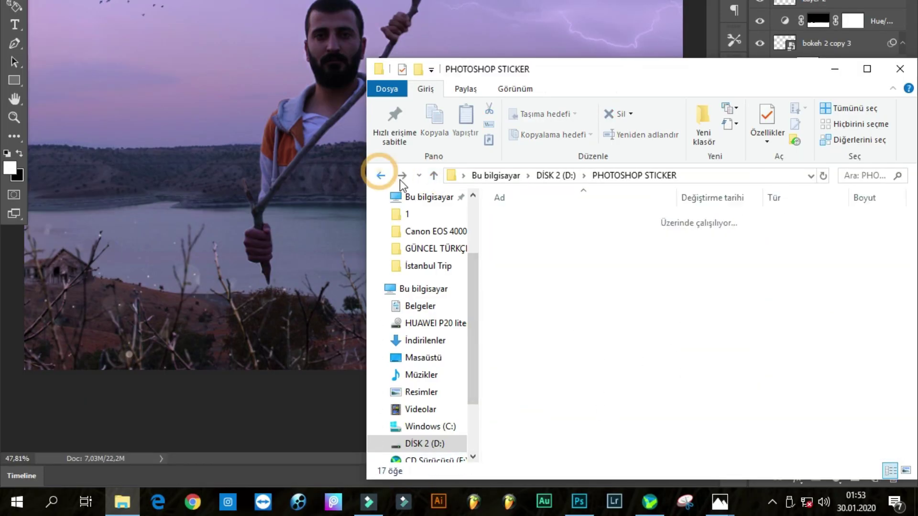
{"action": "scroll", "coordinate": [567, 424], "scroll_direction": "down", "scroll_amount": 1}
{"action": "double_click", "coordinate": [629, 384]}
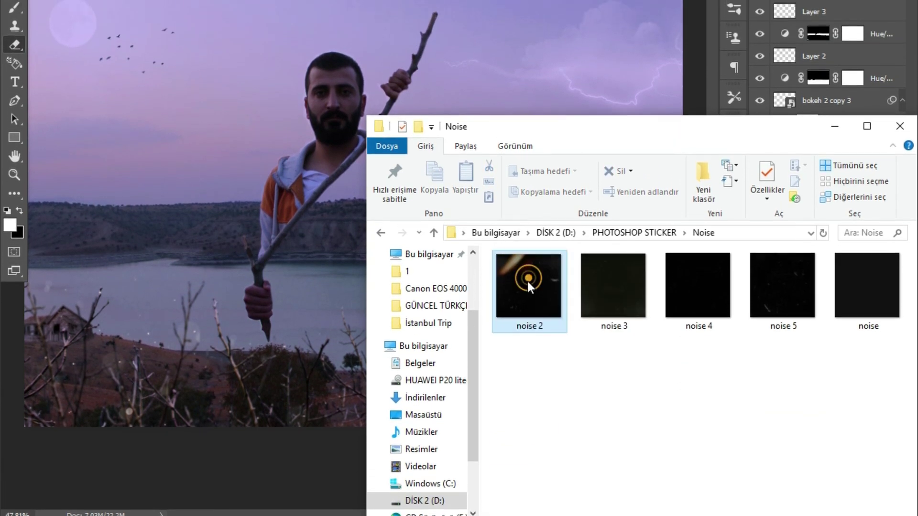
Place the noise 2 image and scale it past the canvas edges to cover the whole composite.
{"action": "left_click_drag", "start_coordinate": [528, 257], "coordinate": [526, 381]}
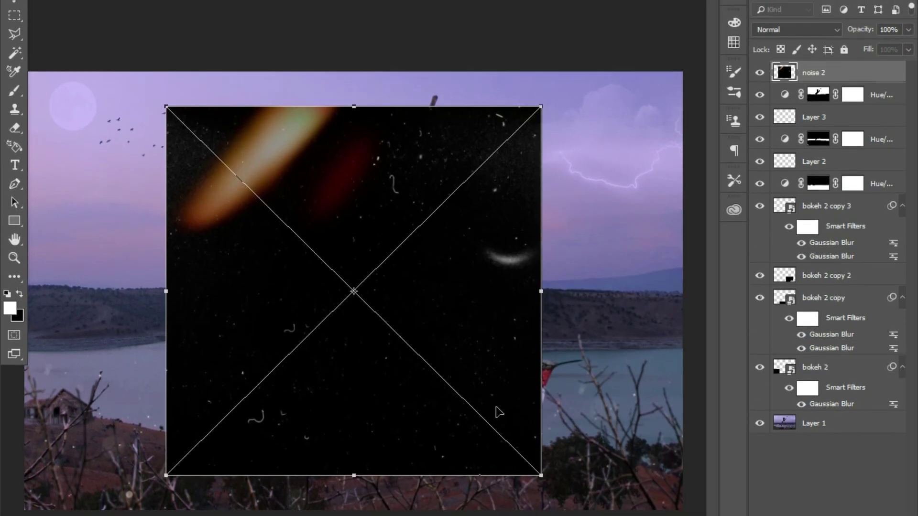
{"action": "key", "text": "ctrl+minus"}
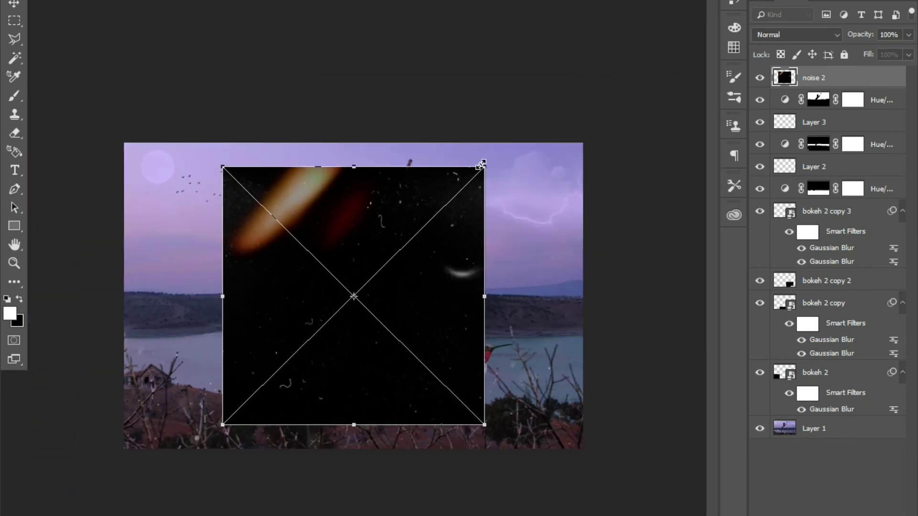
{"action": "mouse_move", "coordinate": [481, 165]}
{"action": "left_mouse_down"}
{"action": "mouse_move", "coordinate": [494, 272]}
{"action": "mouse_move", "coordinate": [511, 240]}
{"action": "left_mouse_up"}
{"action": "left_click_drag", "start_coordinate": [557, 107], "coordinate": [628, 45]}
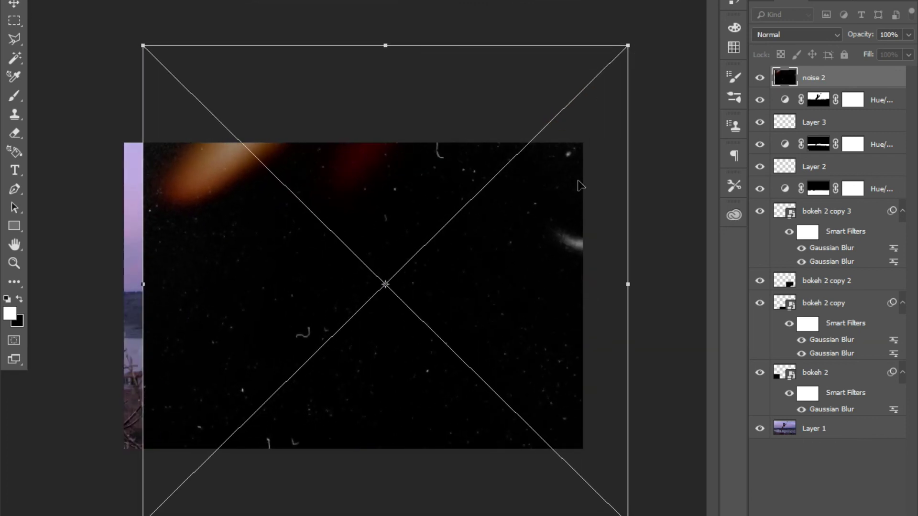
{"action": "left_click_drag", "start_coordinate": [579, 185], "coordinate": [545, 213]}
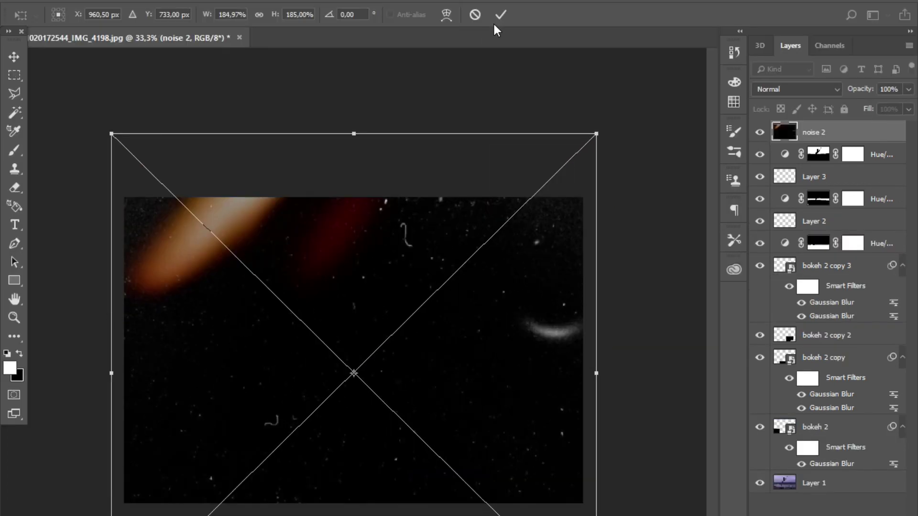
{"action": "left_click", "coordinate": [499, 15]}
Set the noise 2 layer to Screen blend mode at 63% opacity.
{"action": "key", "text": "e"}
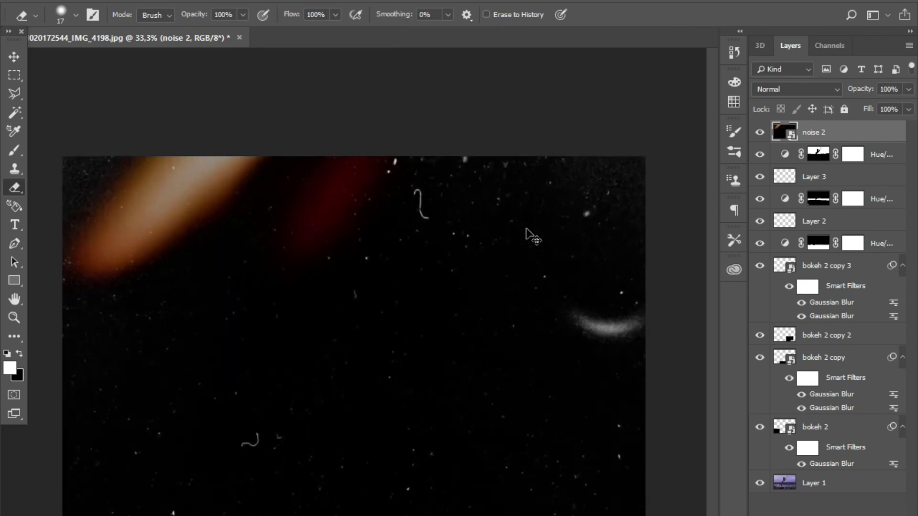
{"action": "key", "text": "ctrl+plus"}
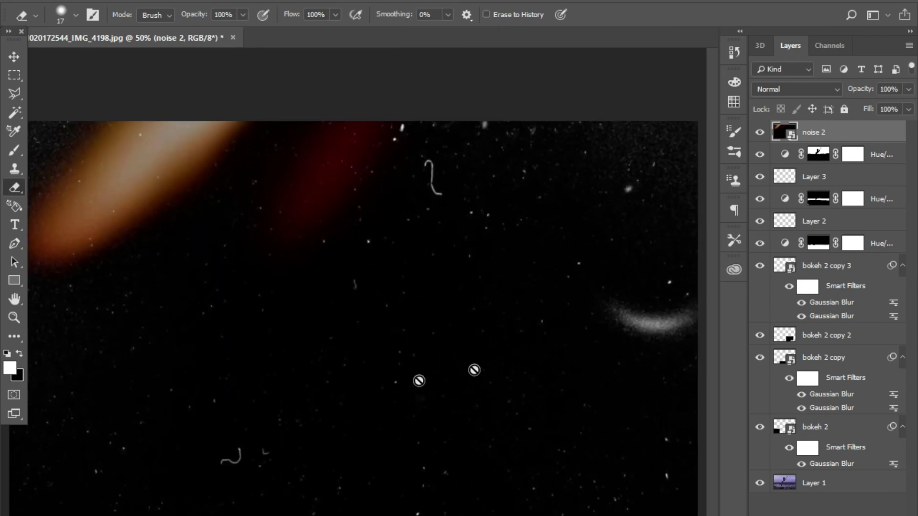
{"action": "left_click", "coordinate": [804, 95]}
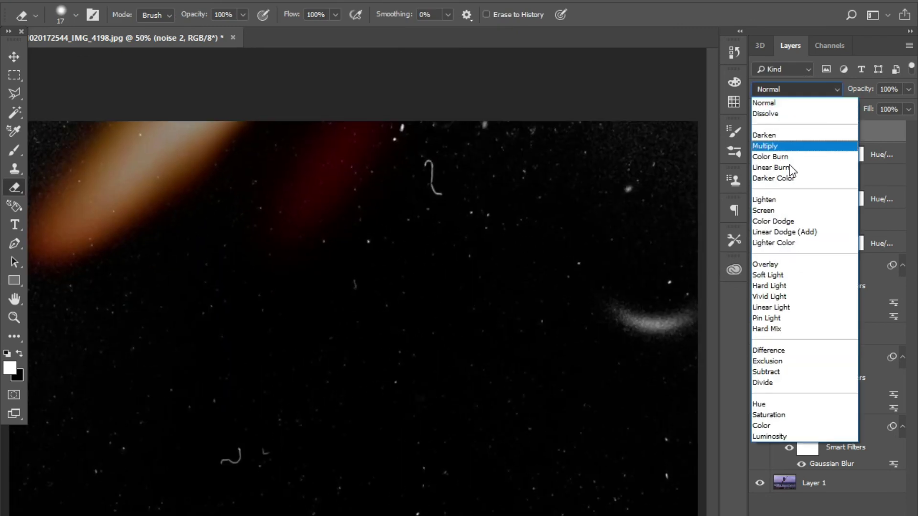
{"action": "left_click", "coordinate": [782, 213]}
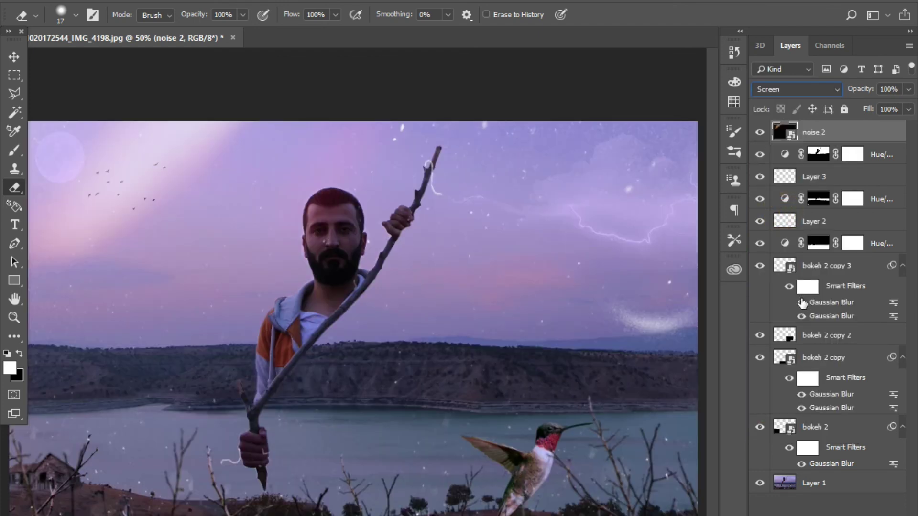
{"action": "mouse_move", "coordinate": [861, 93]}
{"action": "left_mouse_down"}
{"action": "mouse_move", "coordinate": [832, 103]}
{"action": "mouse_move", "coordinate": [888, 100]}
{"action": "mouse_move", "coordinate": [879, 109]}
{"action": "left_mouse_up"}
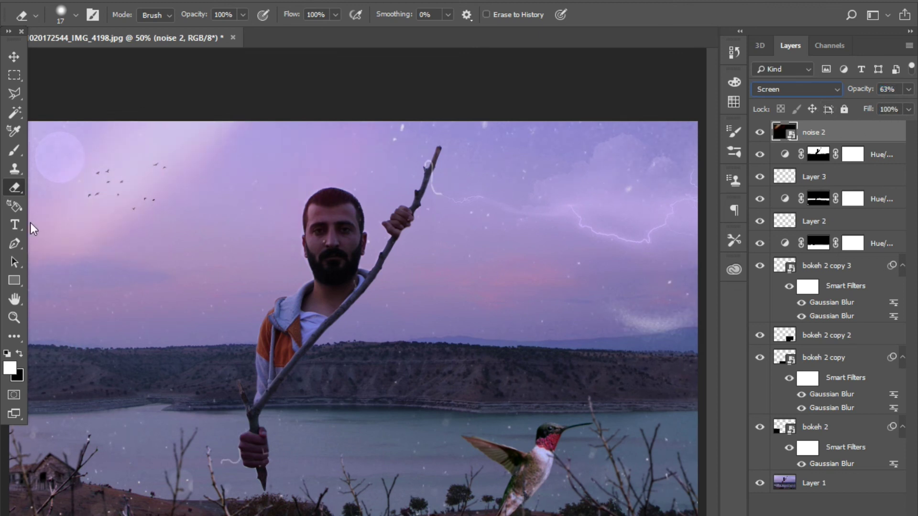
Rasterize the noise 2 layer and set the Eraser to 190 px at 90% opacity.
{"action": "left_click", "coordinate": [70, 15]}
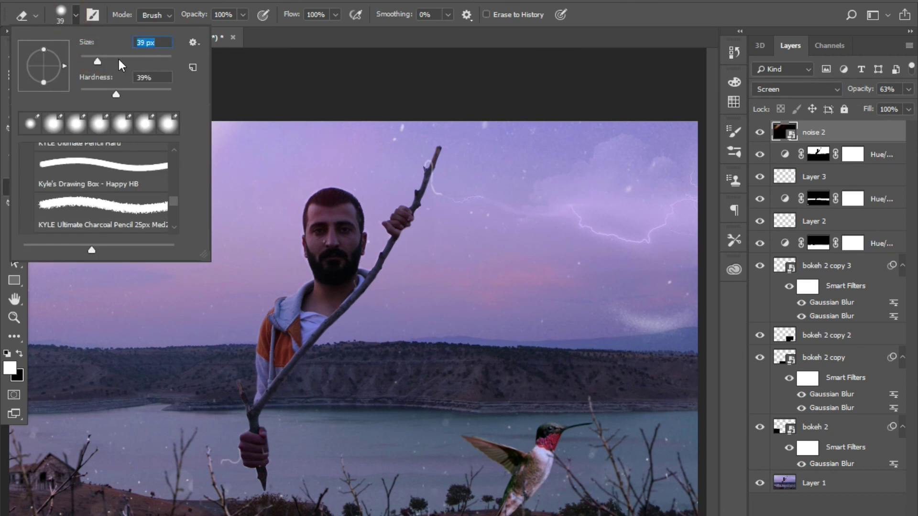
{"action": "left_click", "coordinate": [330, 242]}
{"action": "left_click", "coordinate": [423, 261]}
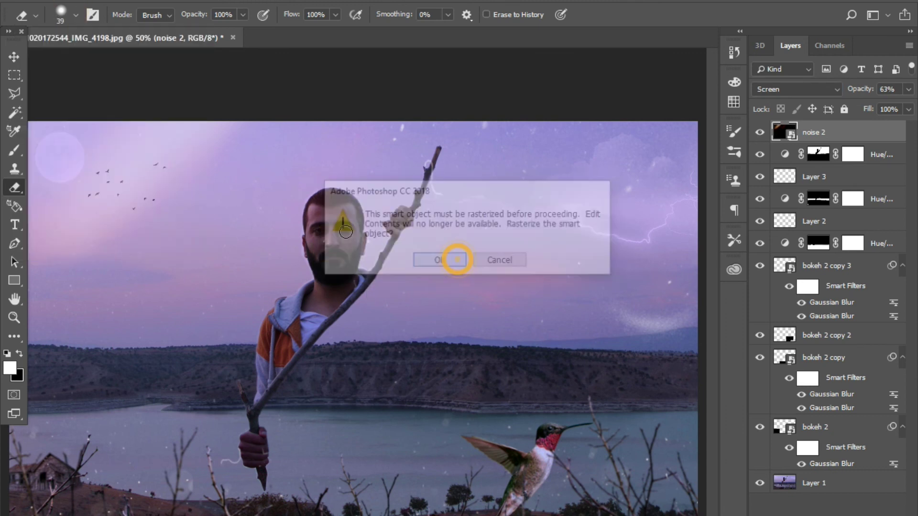
{"action": "left_click", "coordinate": [65, 18]}
{"action": "left_click", "coordinate": [114, 60]}
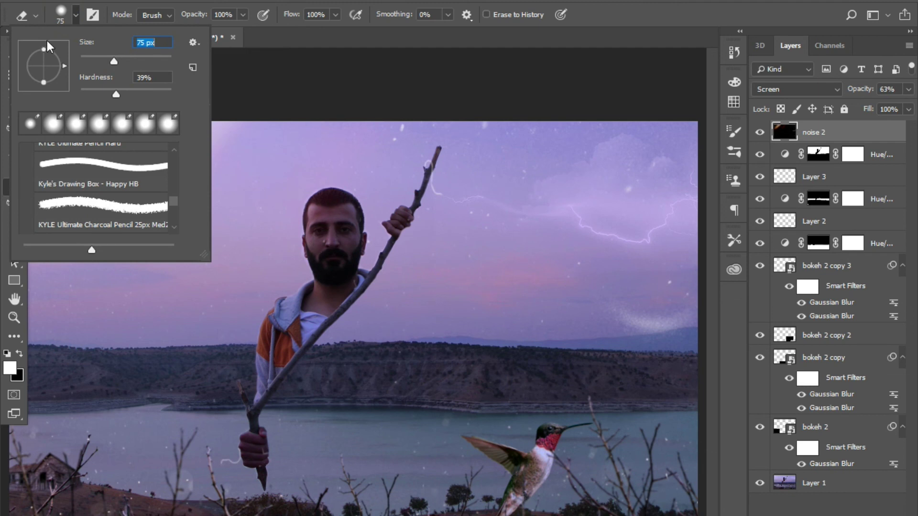
{"action": "left_click", "coordinate": [146, 59]}
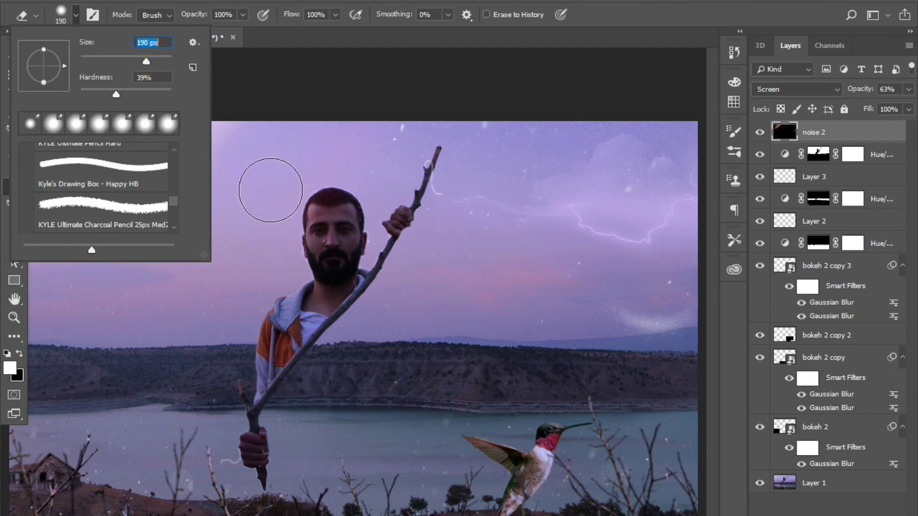
{"action": "left_click", "coordinate": [193, 21]}
{"action": "left_click_drag", "start_coordinate": [193, 21], "coordinate": [186, 24]}
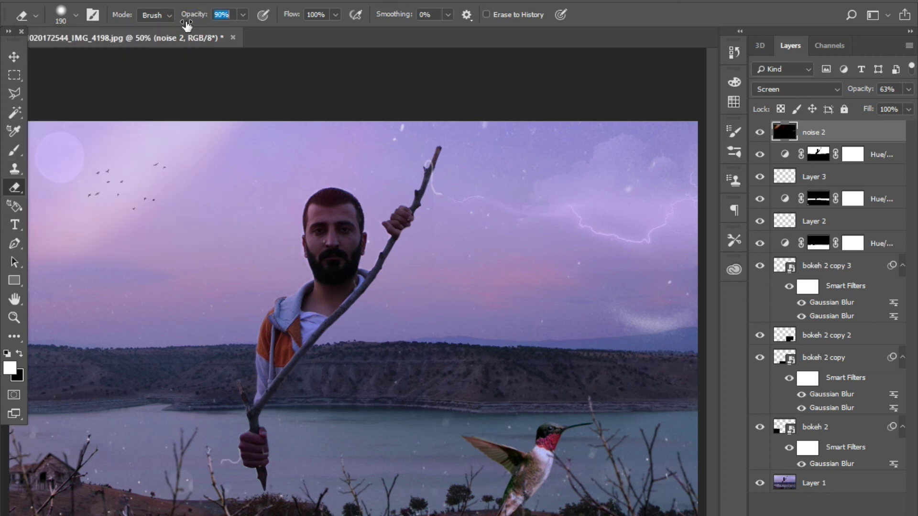
Erase the white squiggle near the hand, the right-horizon glow, and noise around the stick and water.
{"action": "left_click_drag", "start_coordinate": [247, 466], "coordinate": [255, 456]}
{"action": "left_click_drag", "start_coordinate": [191, 19], "coordinate": [186, 20]}
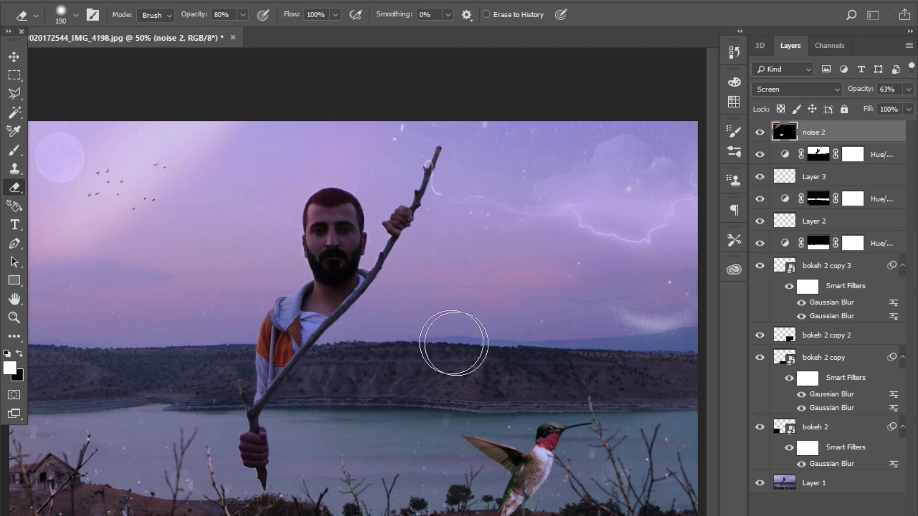
{"action": "left_click_drag", "start_coordinate": [450, 344], "coordinate": [707, 314]}
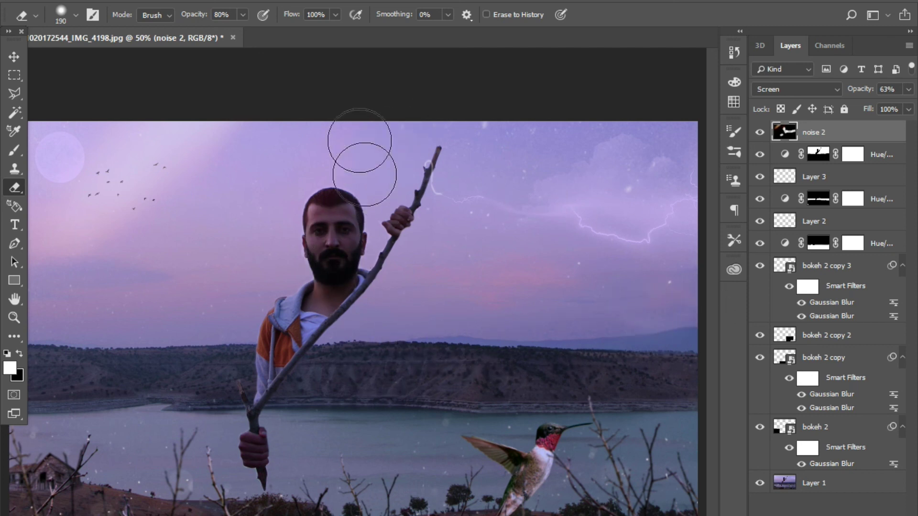
{"action": "left_click", "coordinate": [265, 408]}
{"action": "left_click", "coordinate": [688, 361]}
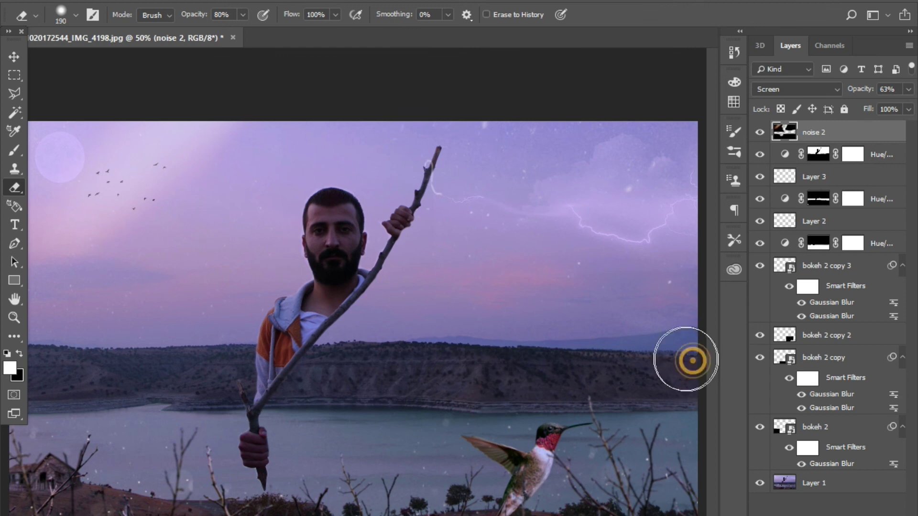
{"action": "key", "text": "ctrl+minus"}
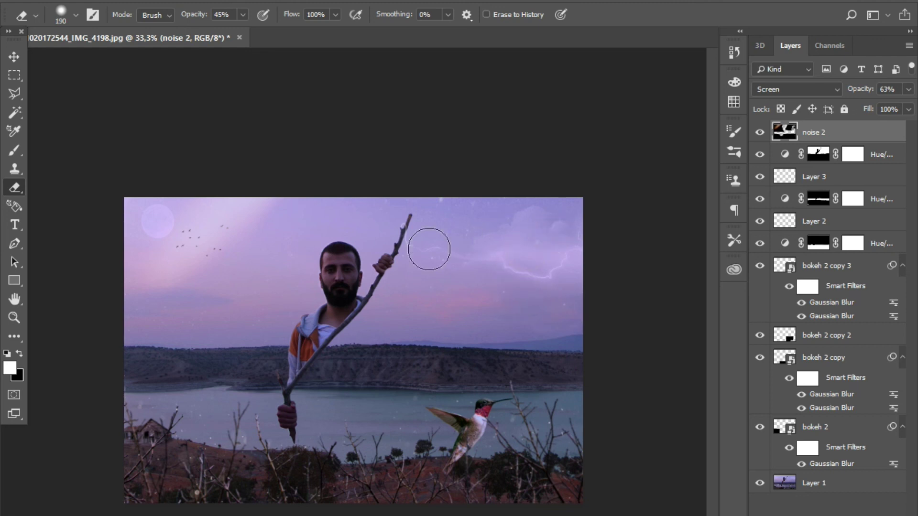
{"action": "left_click", "coordinate": [443, 198]}
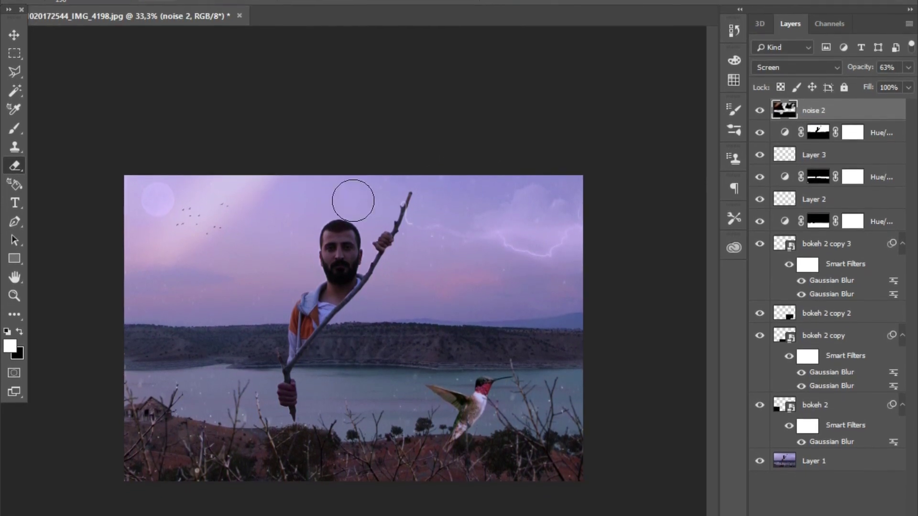
{"action": "left_click", "coordinate": [361, 349]}
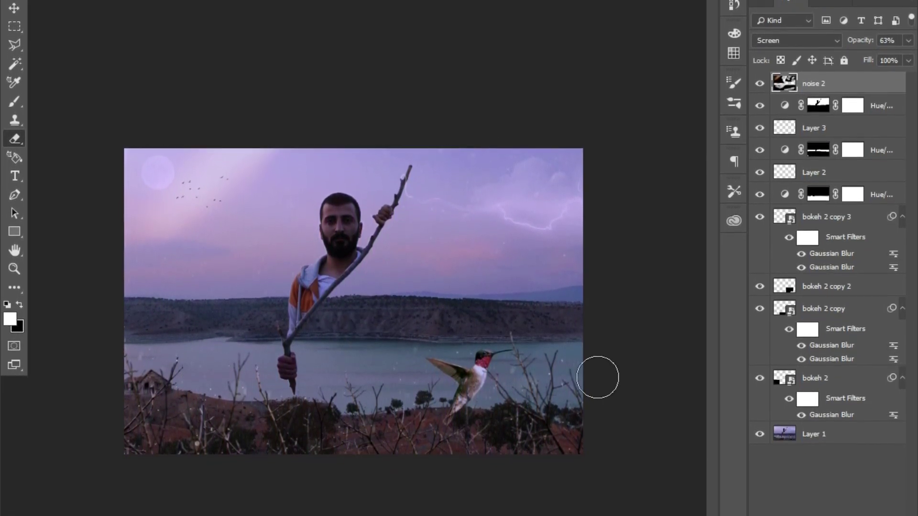